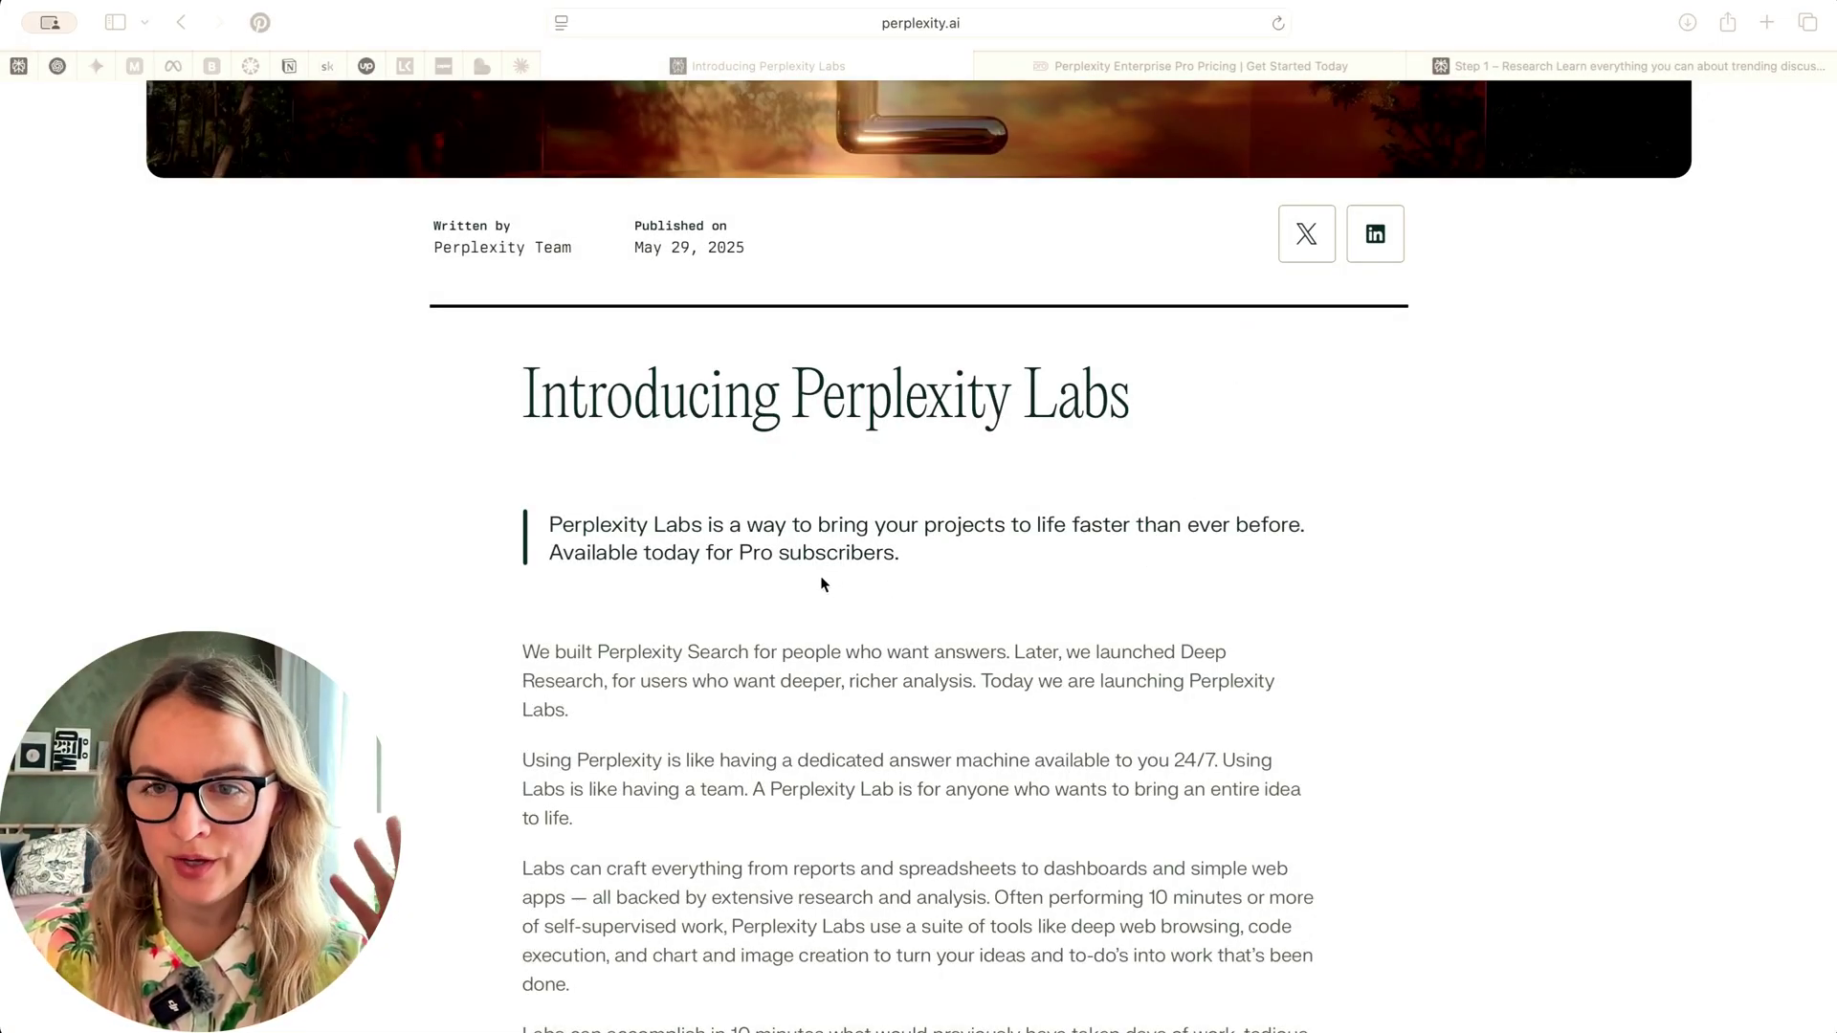
Scroll the 'Introducing Perplexity Labs' post past its header image to the description paragraphs.
scroll(865, 578, down, 3)
scroll(973, 594, down, 1)
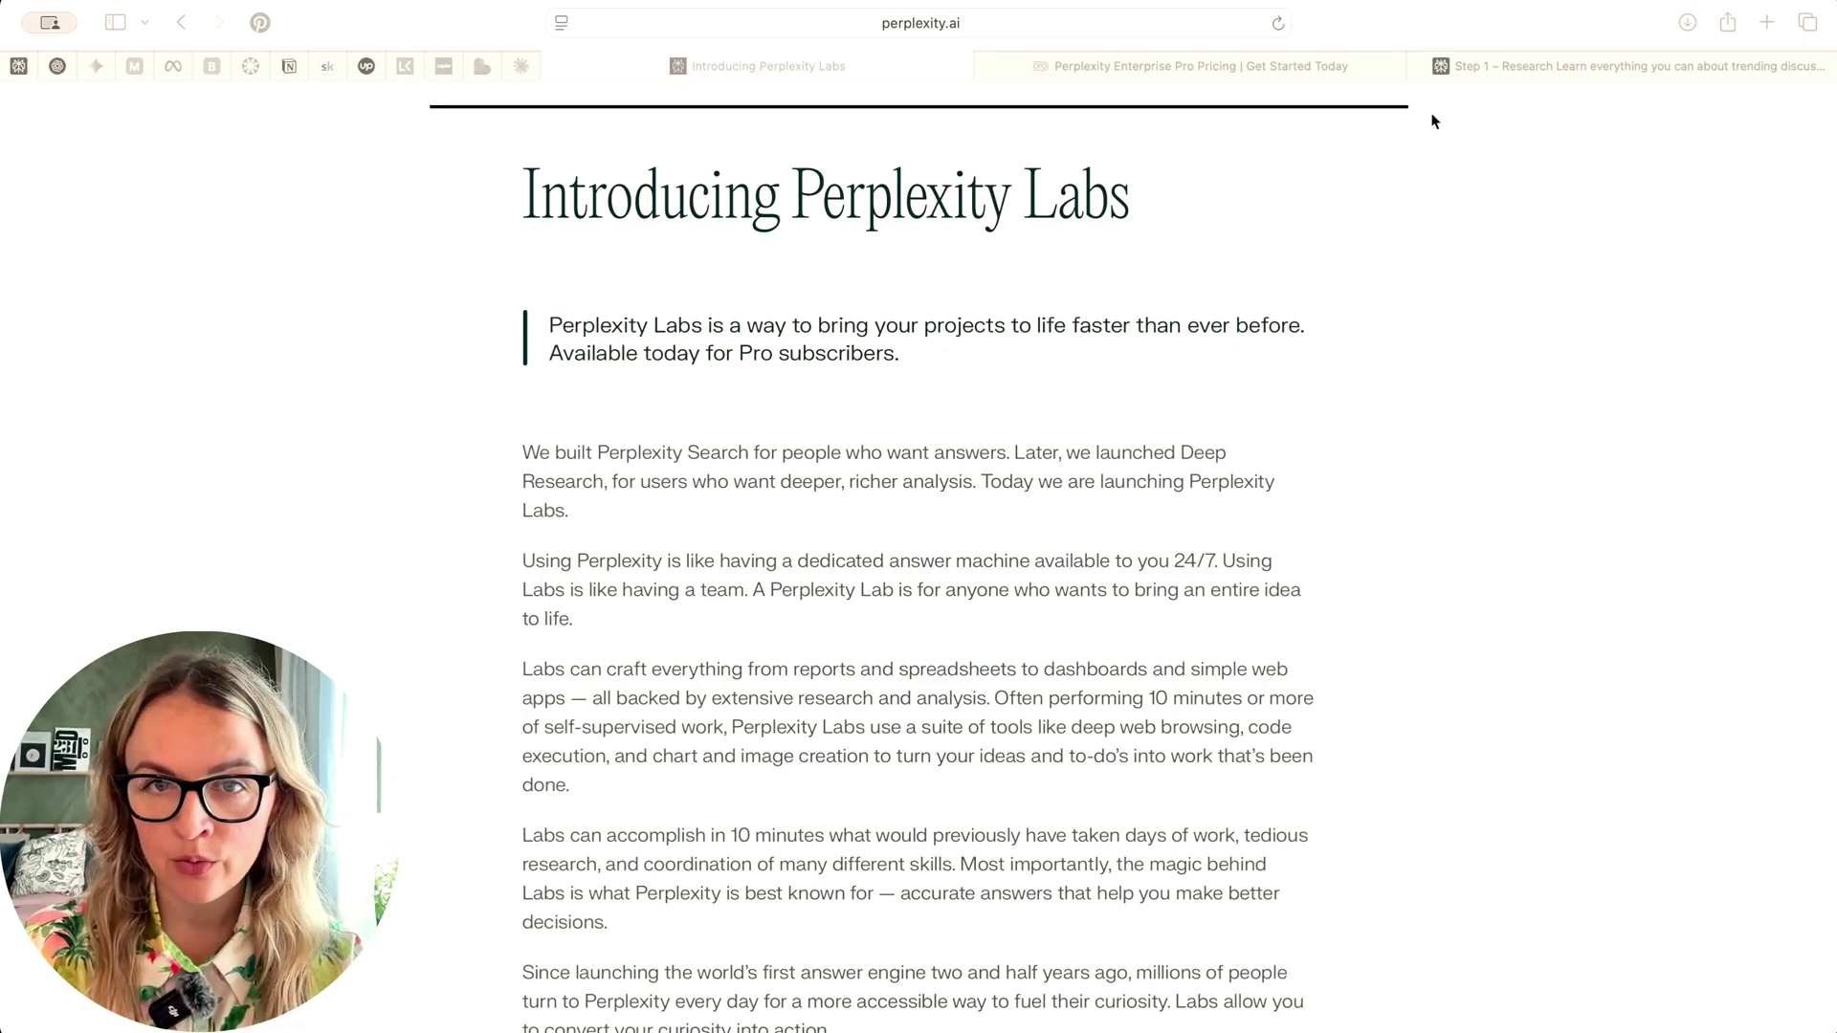
Review the Enterprise Pro pricing cards and features table comparing Free, Pro ($20/month) and Enterprise Pro.
click(1201, 66)
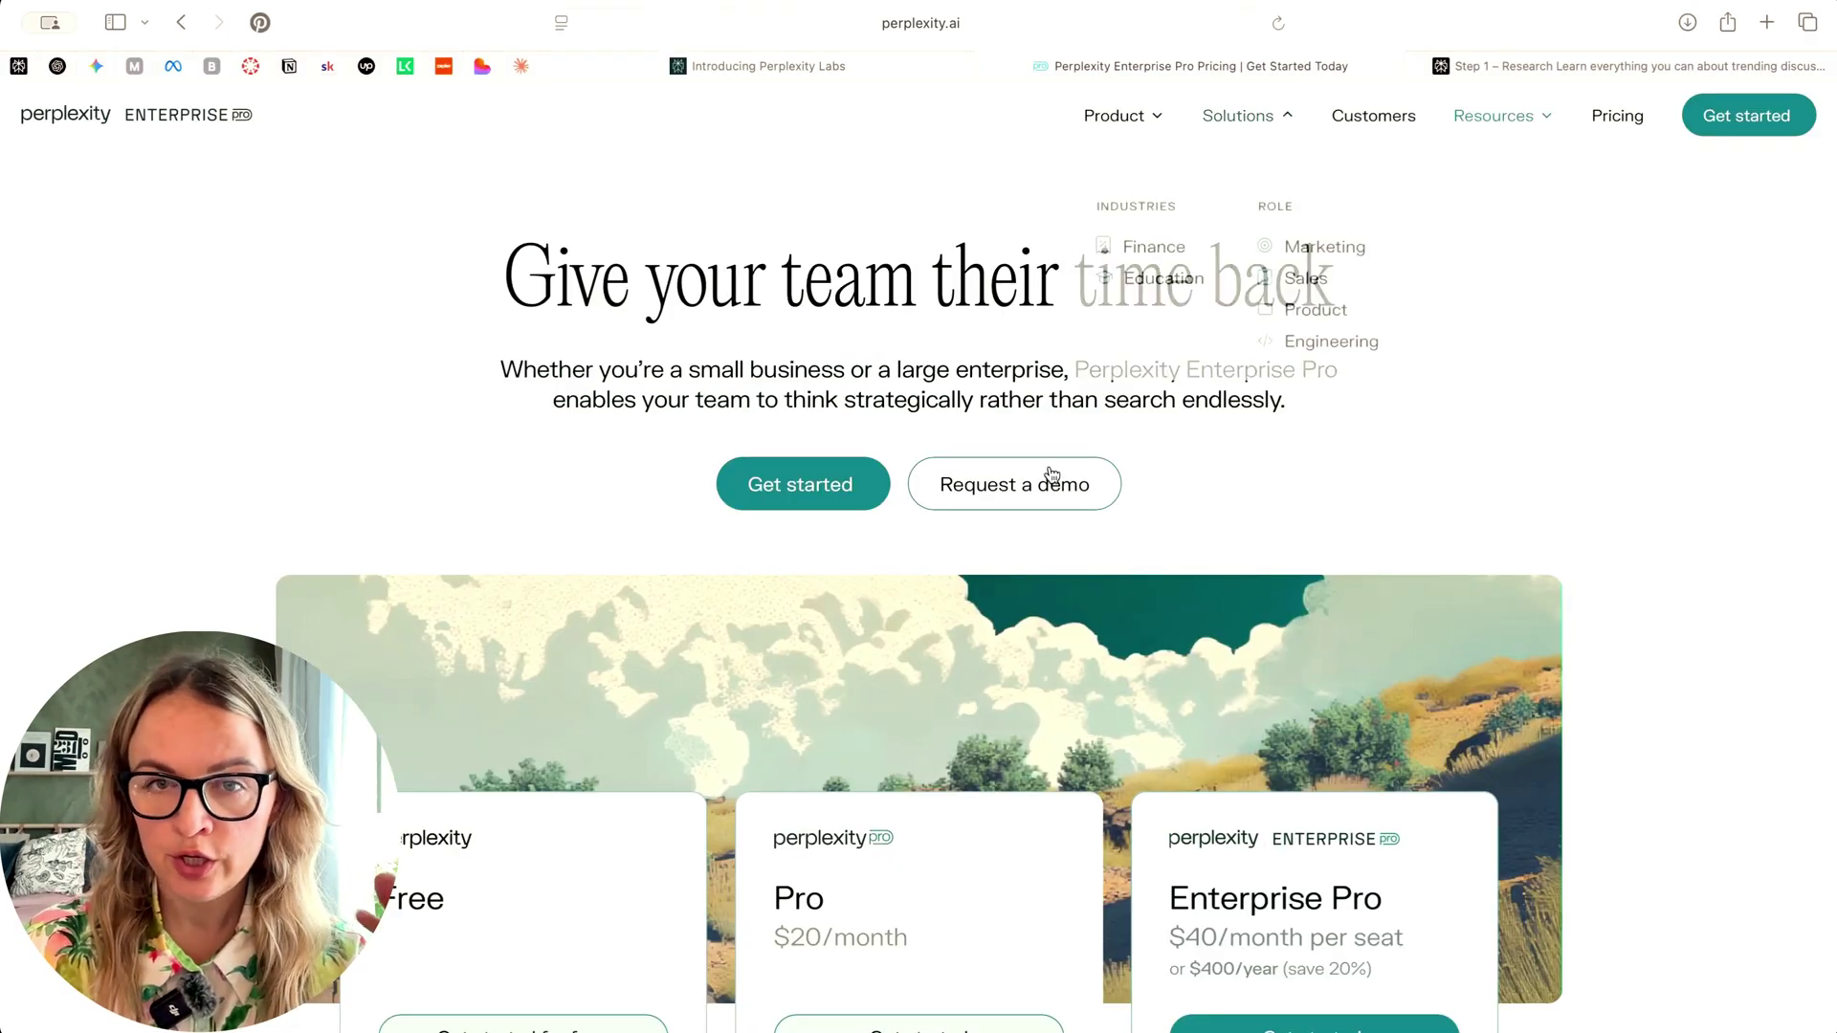
scroll(1052, 476, down, 3)
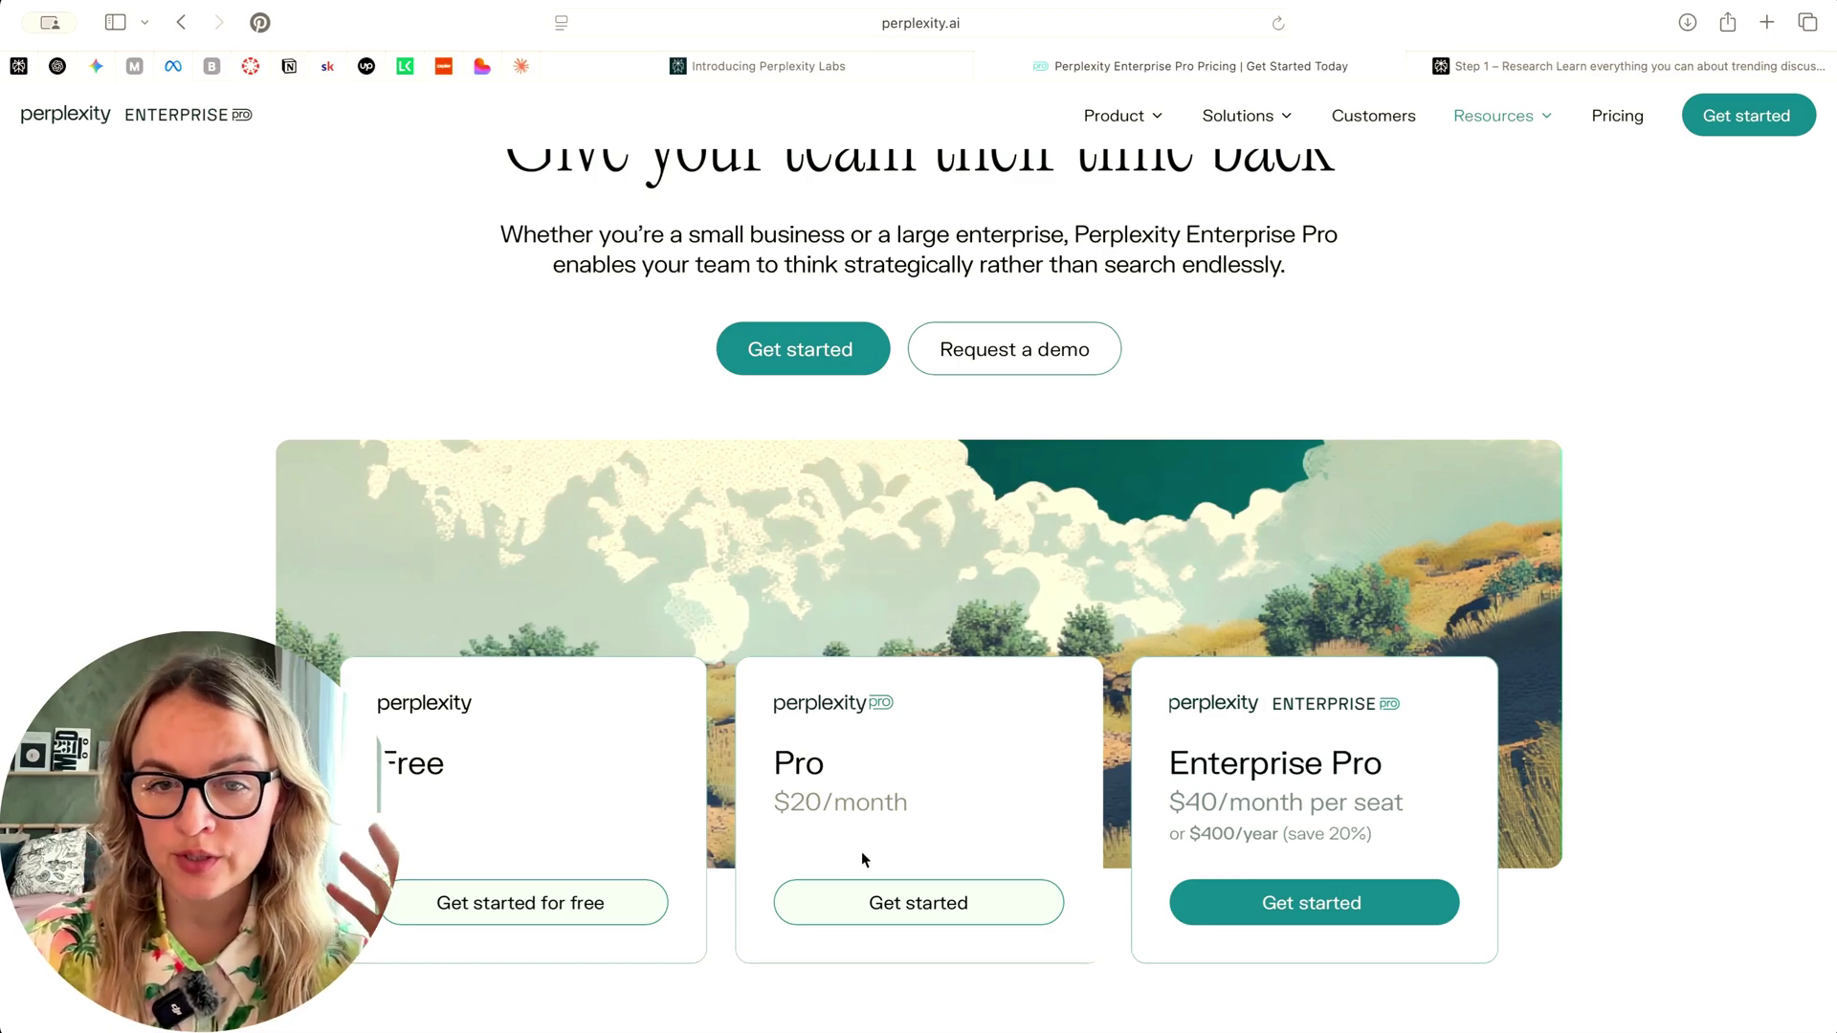
scroll(861, 857, down, 3)
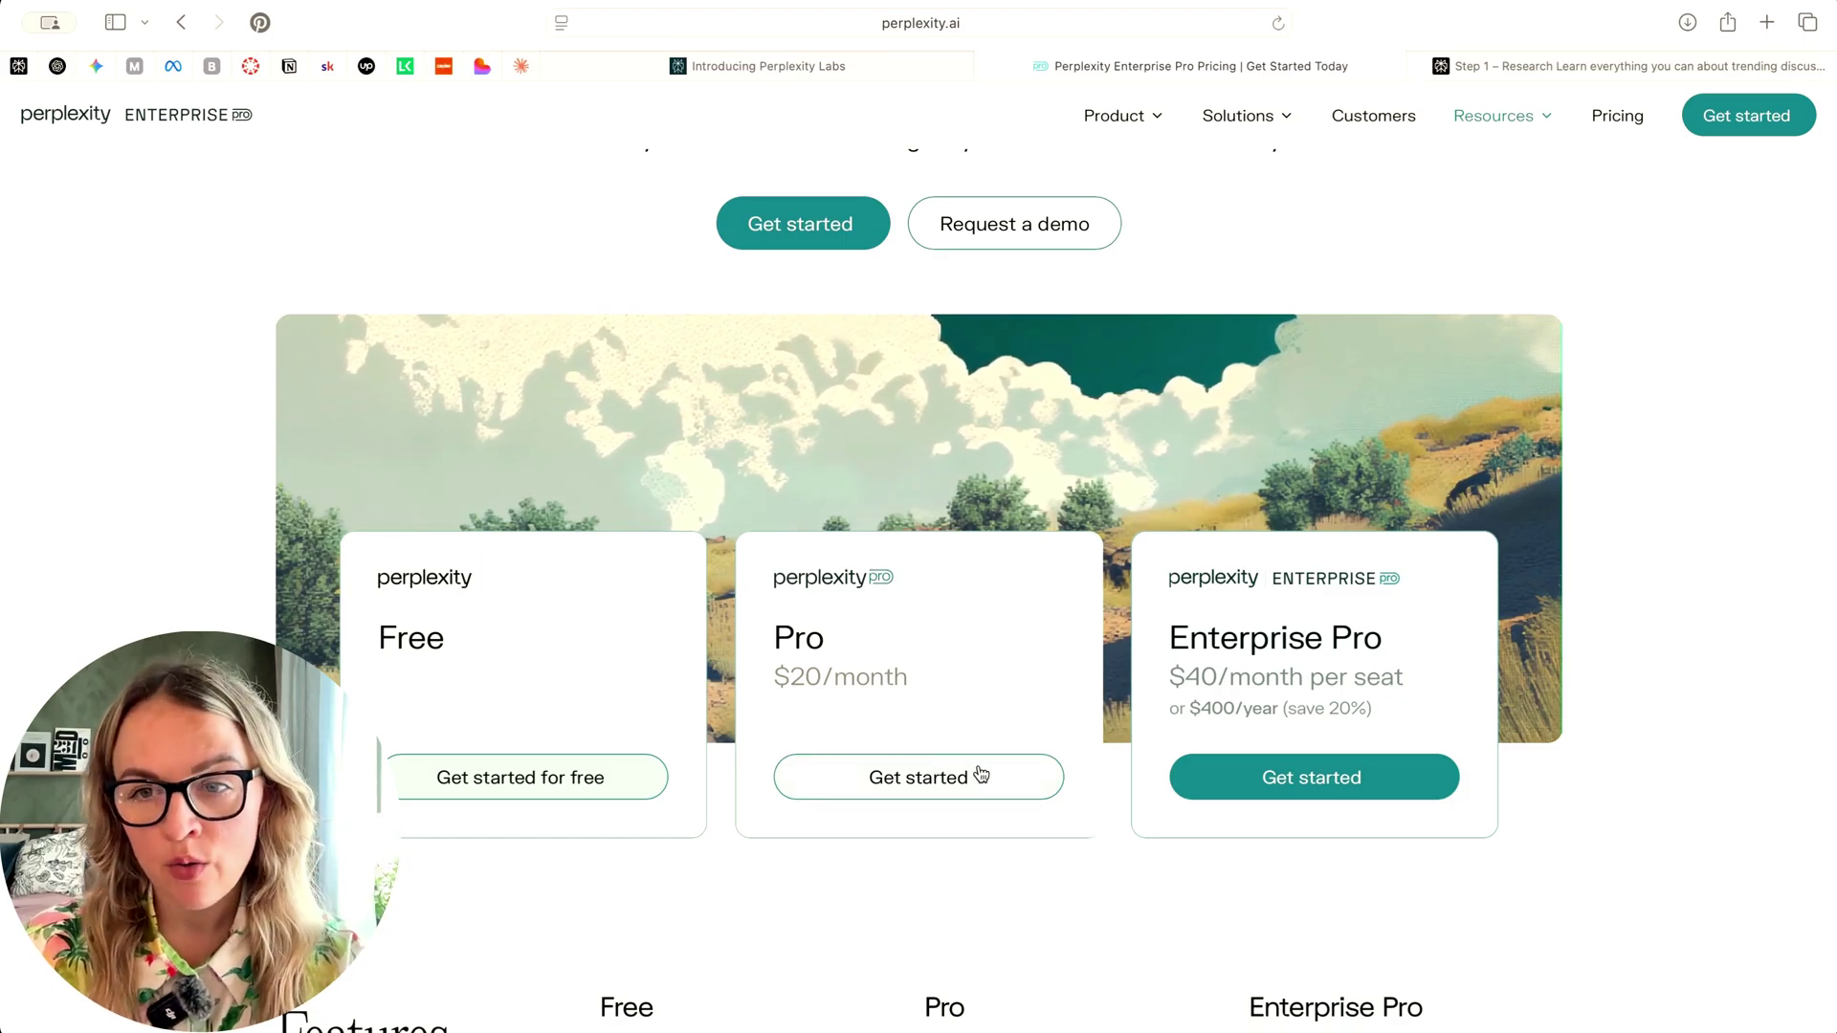
scroll(926, 773, down, 5)
scroll(922, 771, down, 5)
scroll(1039, 718, up, 8)
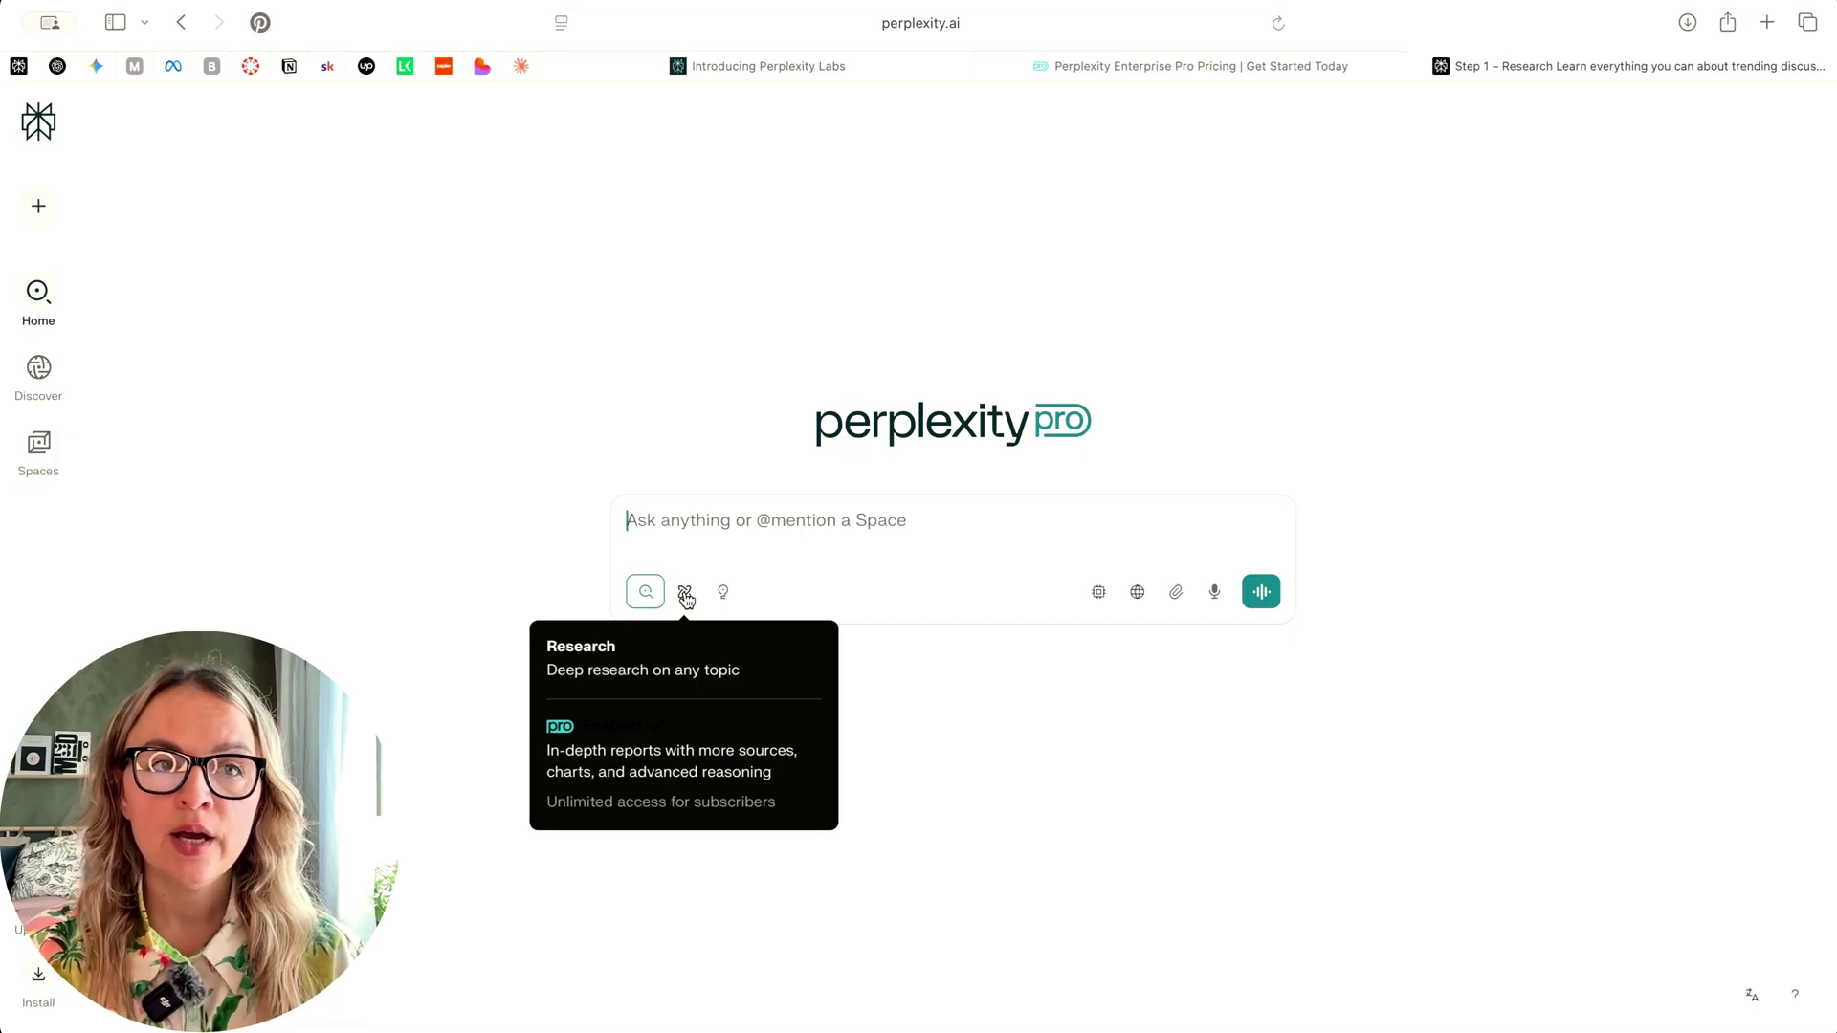
Switch the search mode to Research, then to Labs.
click(685, 596)
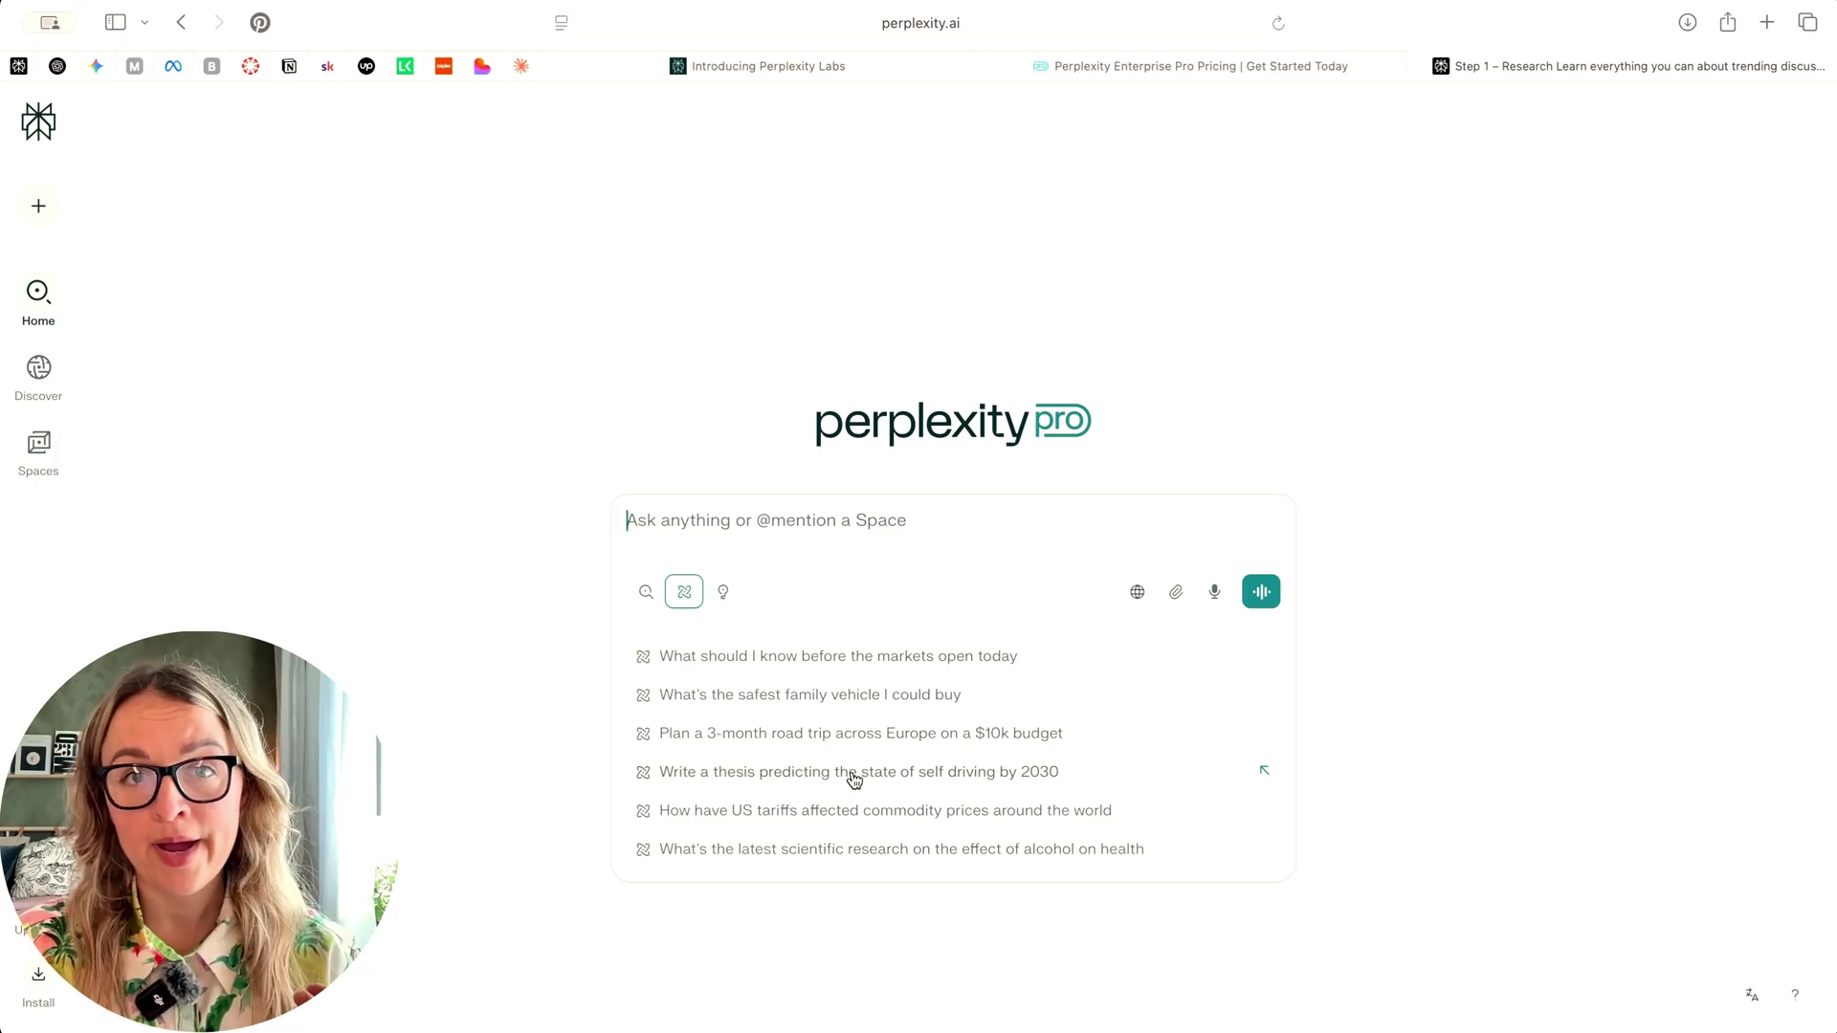
click(722, 594)
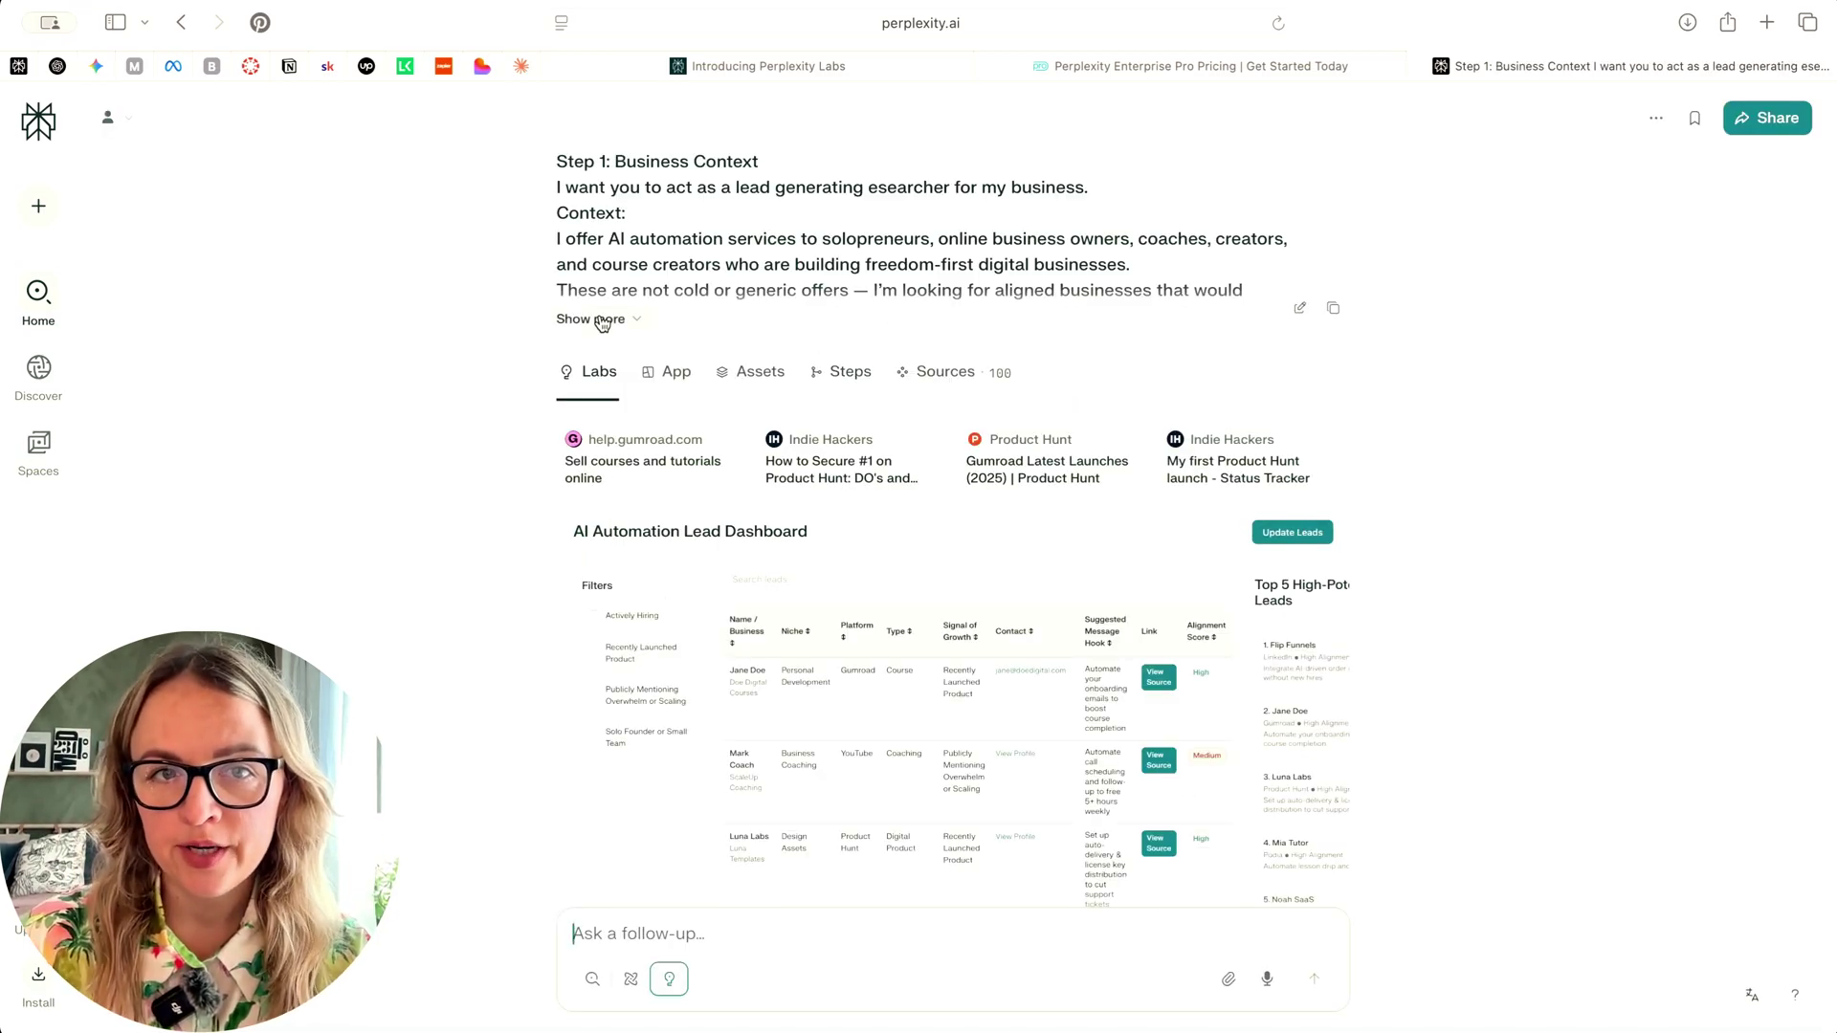
Expand the full lead-dashboard prompt and review the lab's code assets.
click(603, 320)
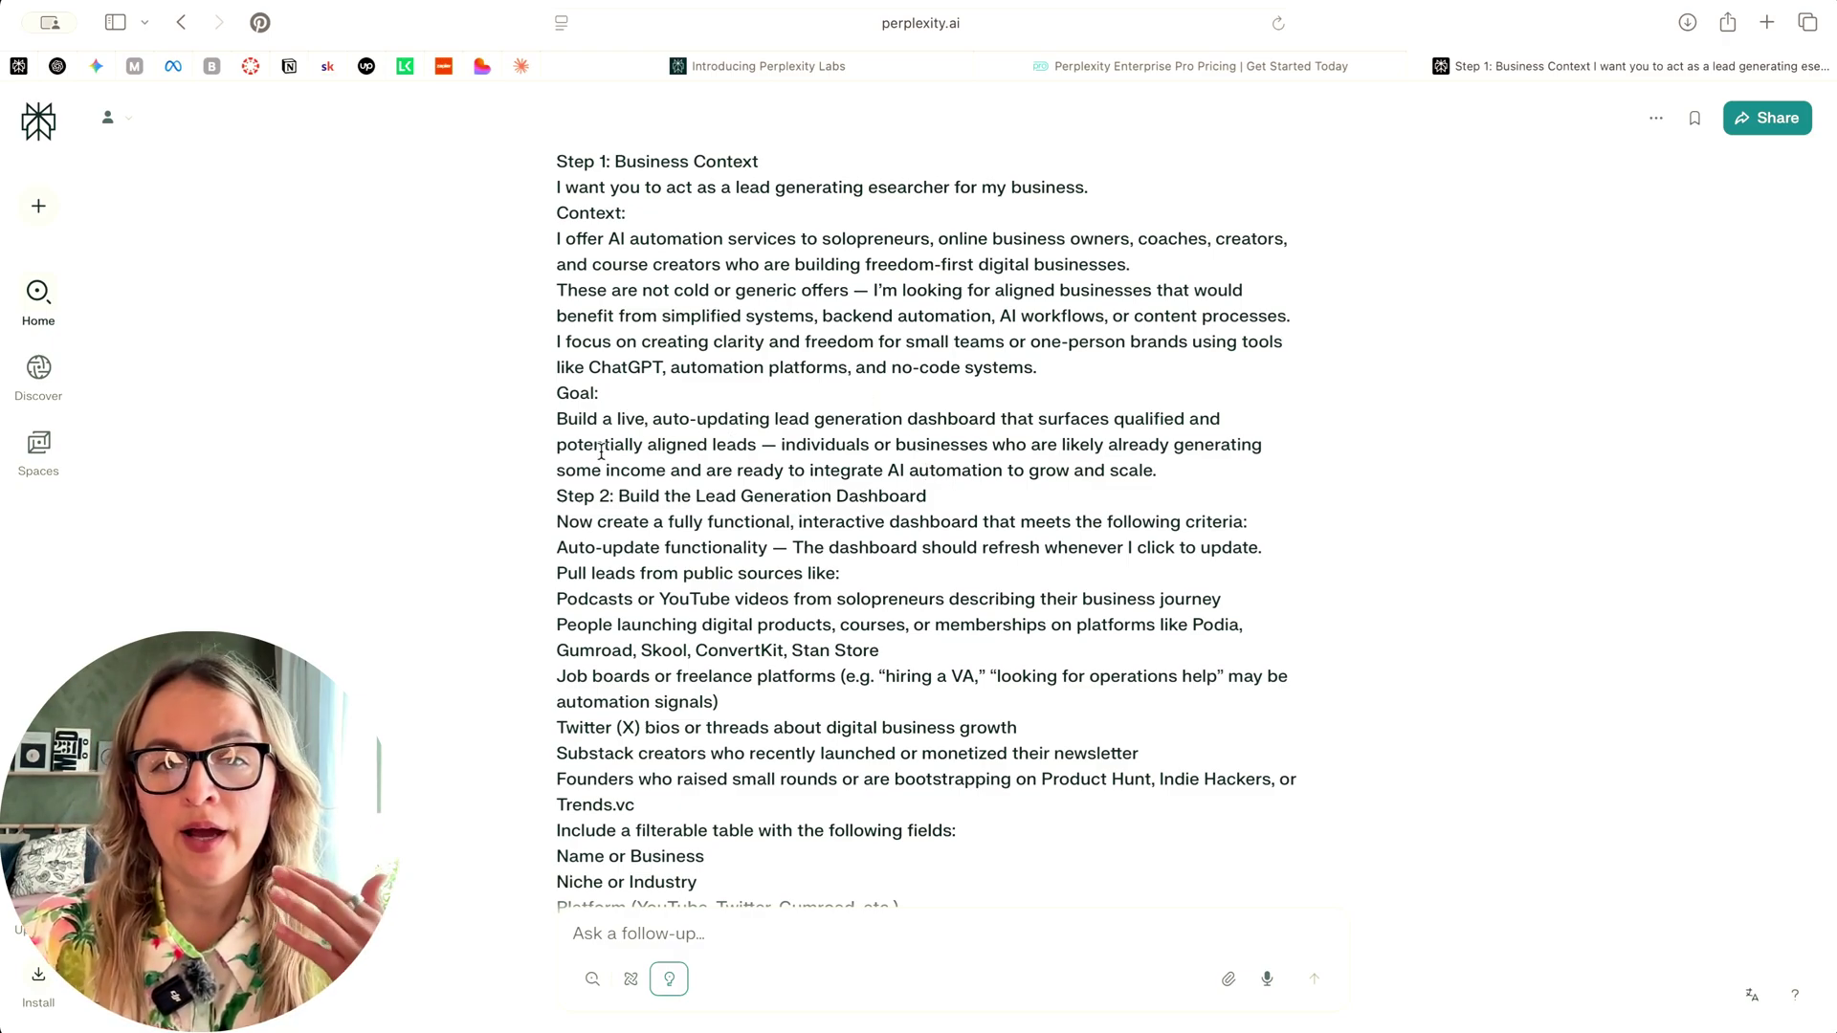
scroll(804, 526, up, 1)
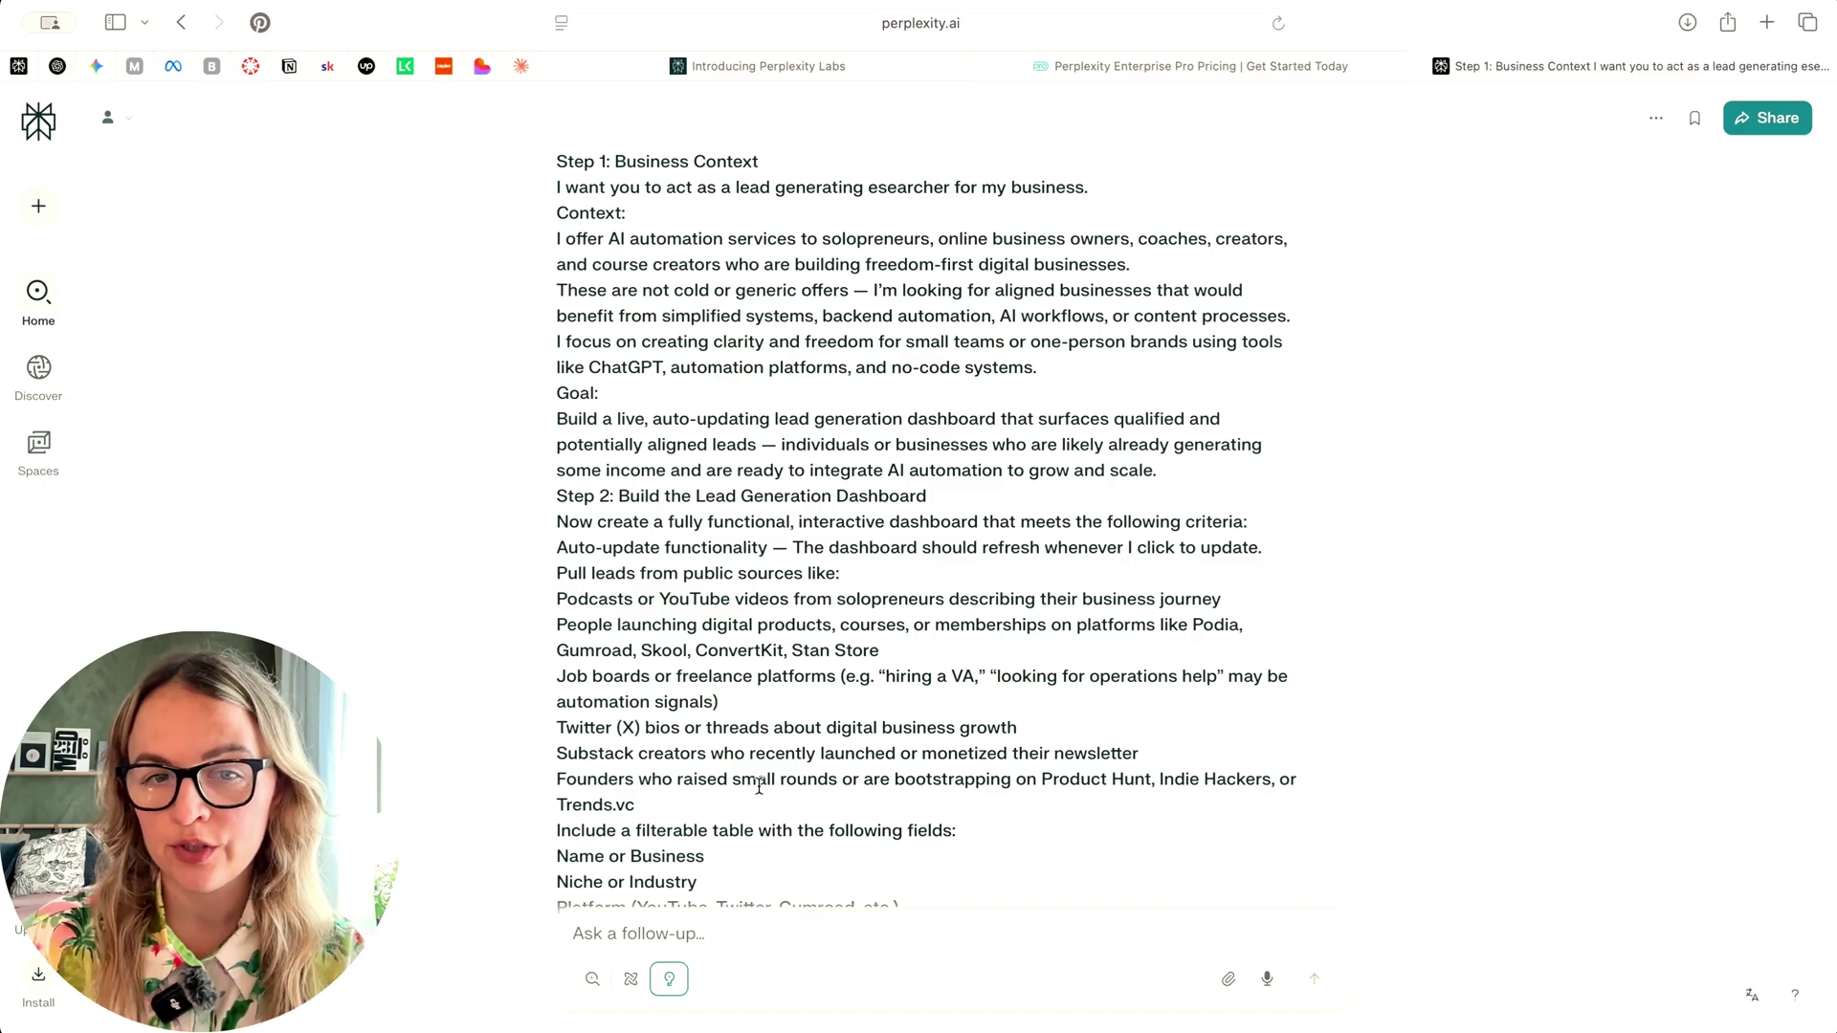
scroll(906, 744, down, 10)
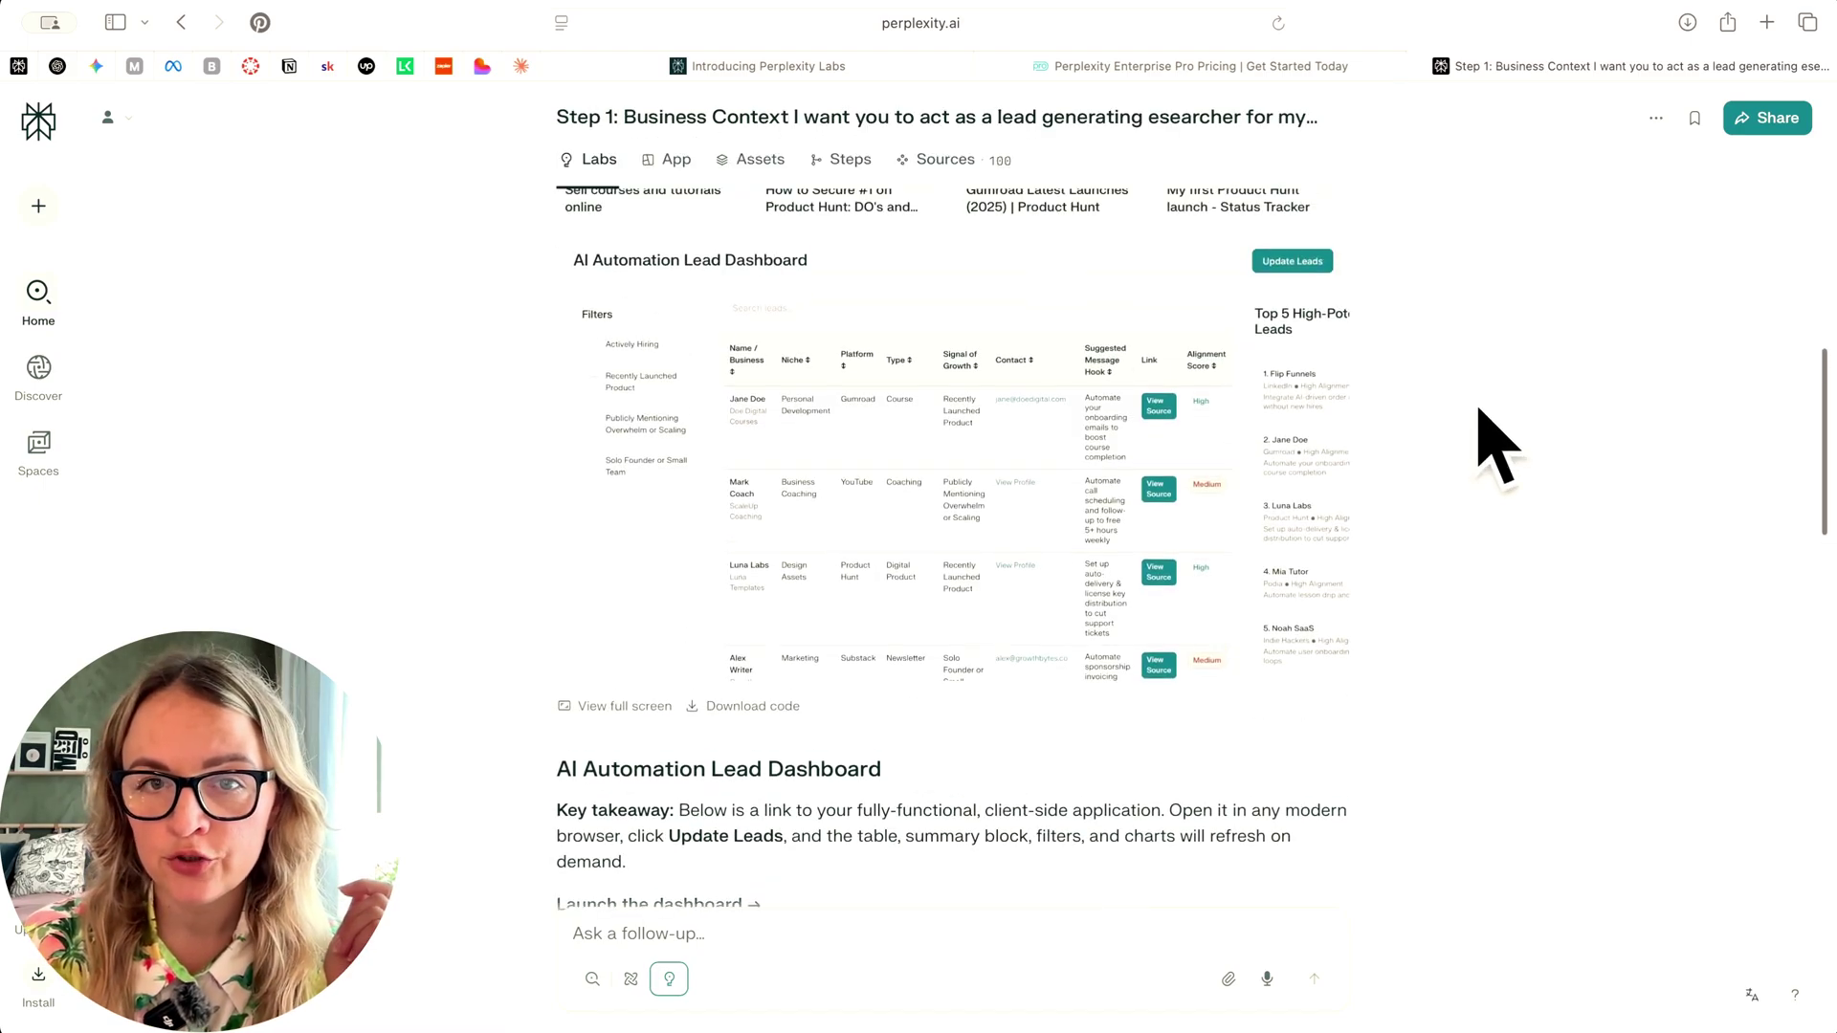
scroll(1484, 439, up, 3)
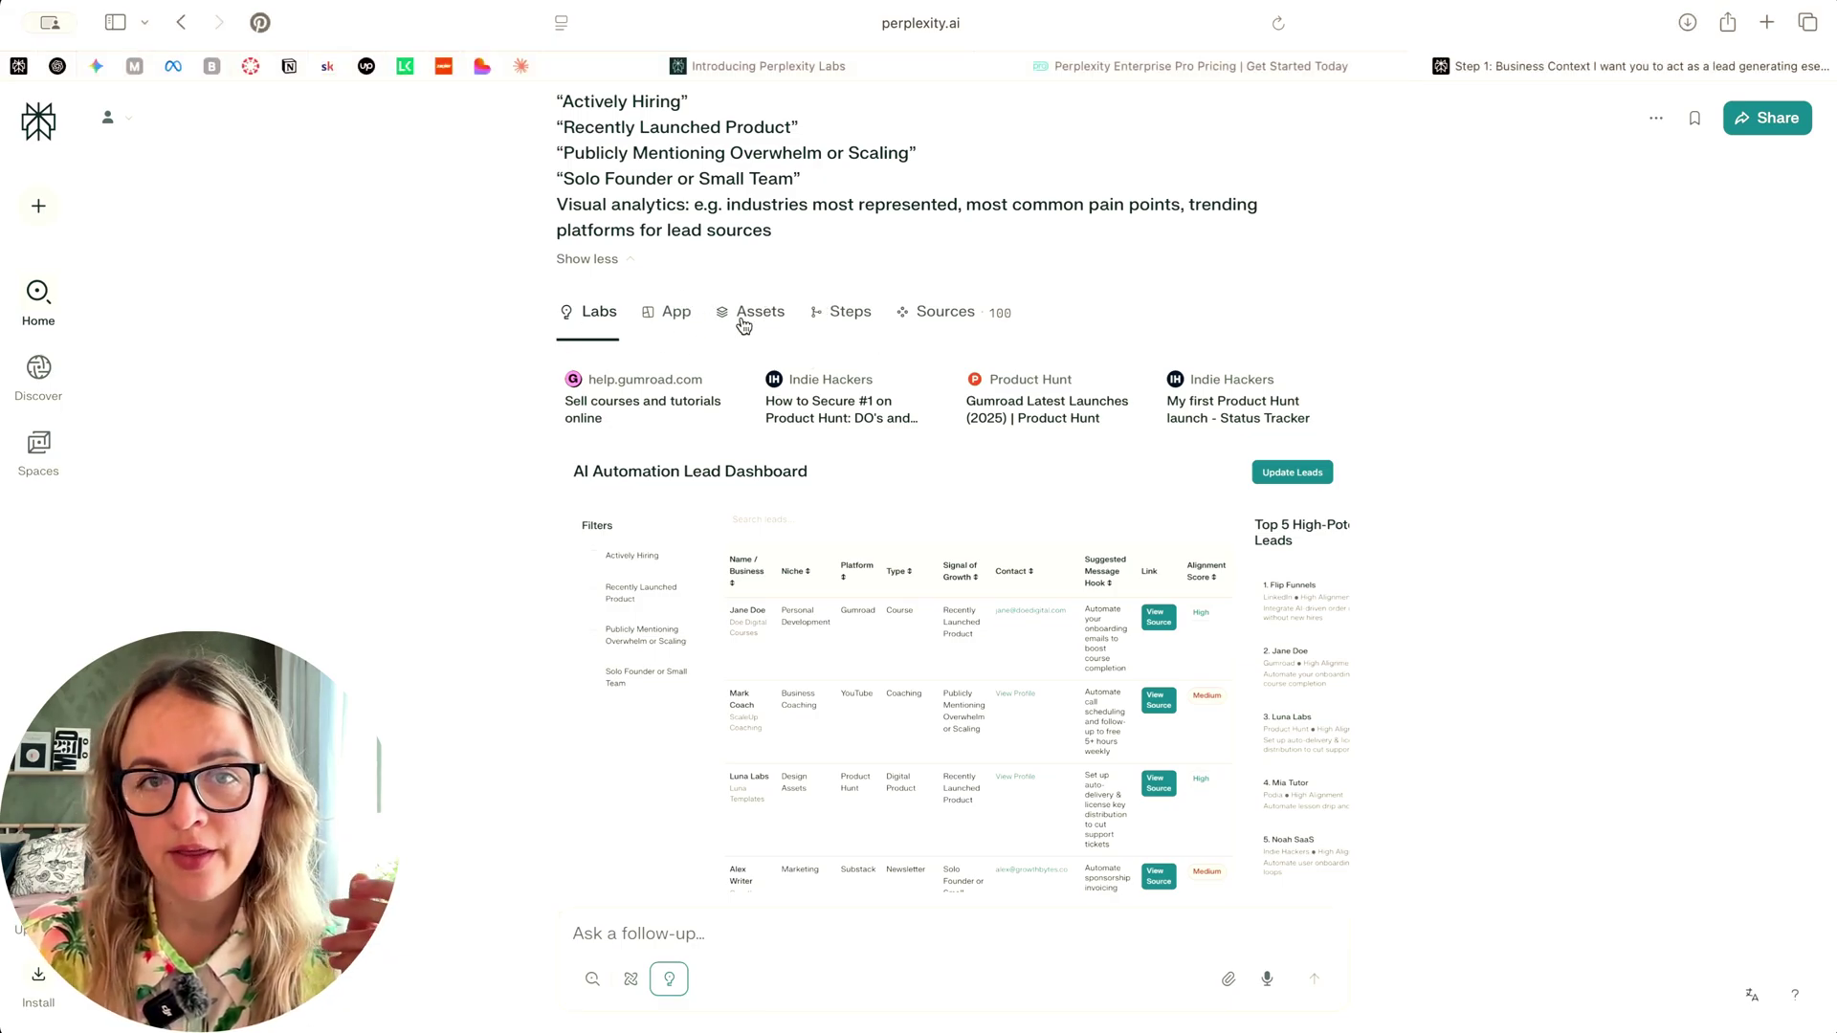
scroll(813, 335, up, 15)
scroll(869, 352, down, 10)
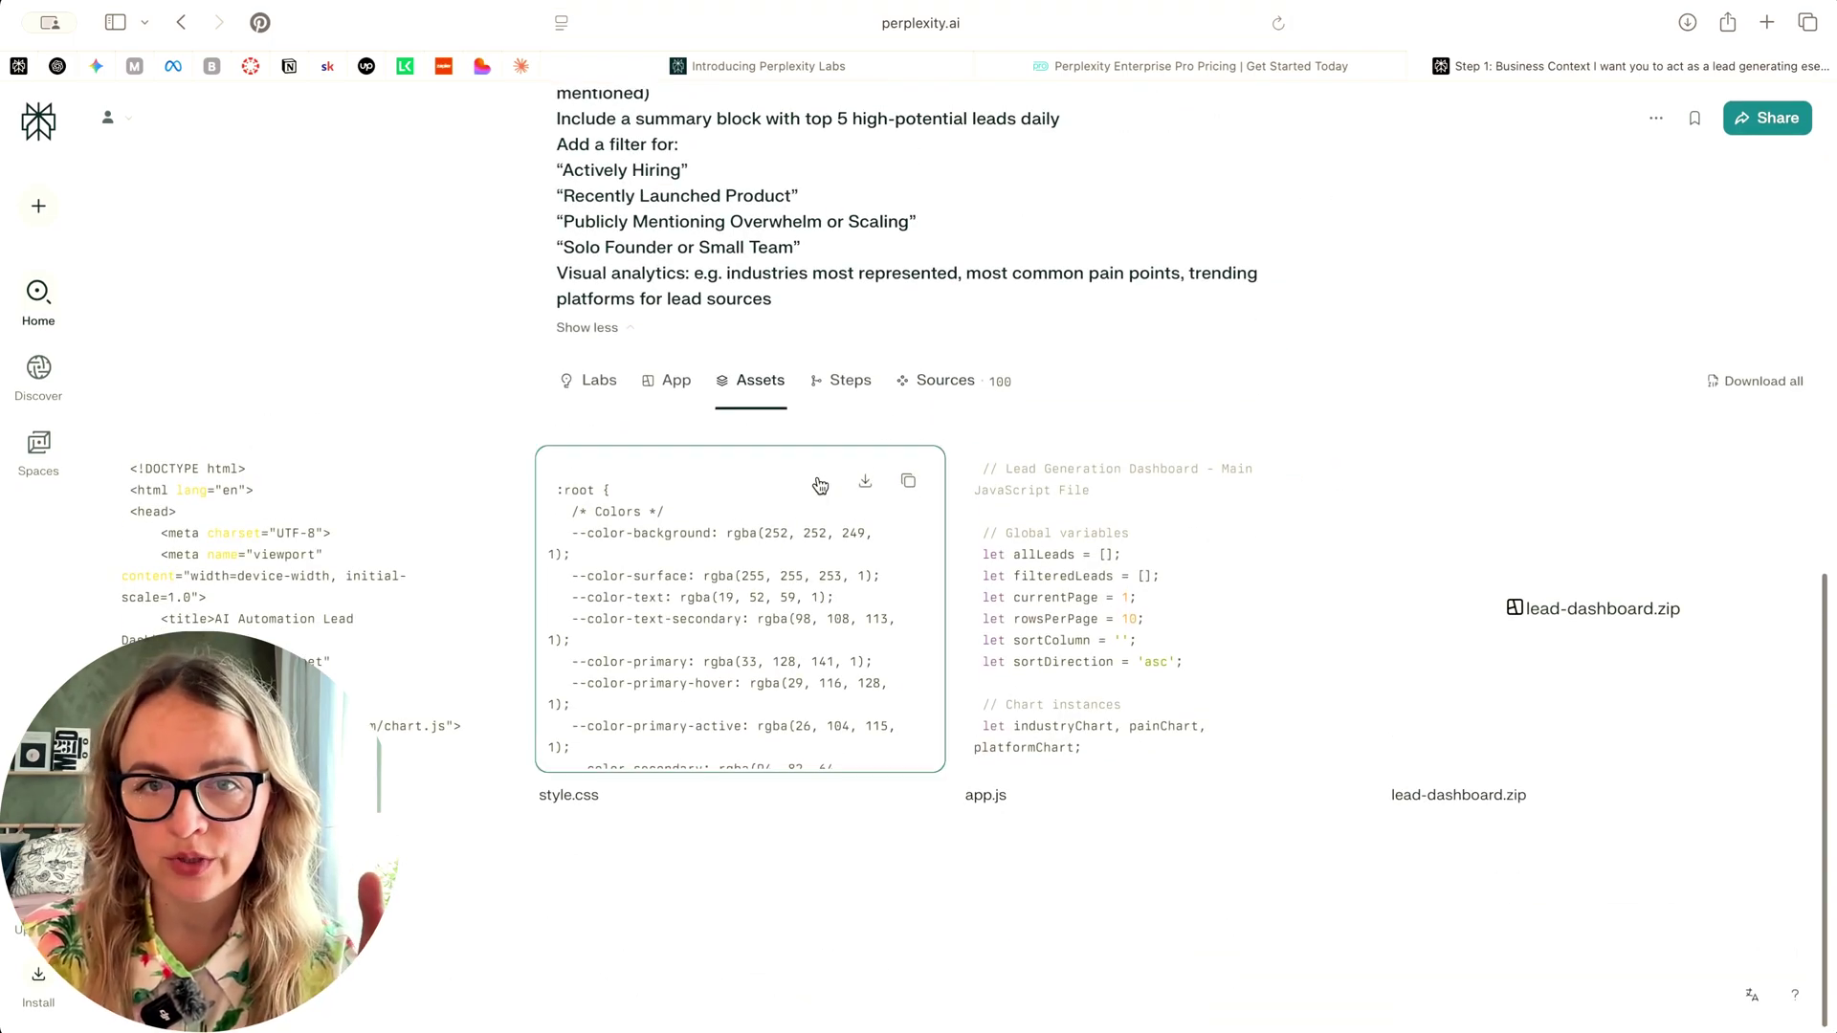
Browse the research steps behind the lead dashboard lab.
click(851, 382)
scroll(998, 648, down, 10)
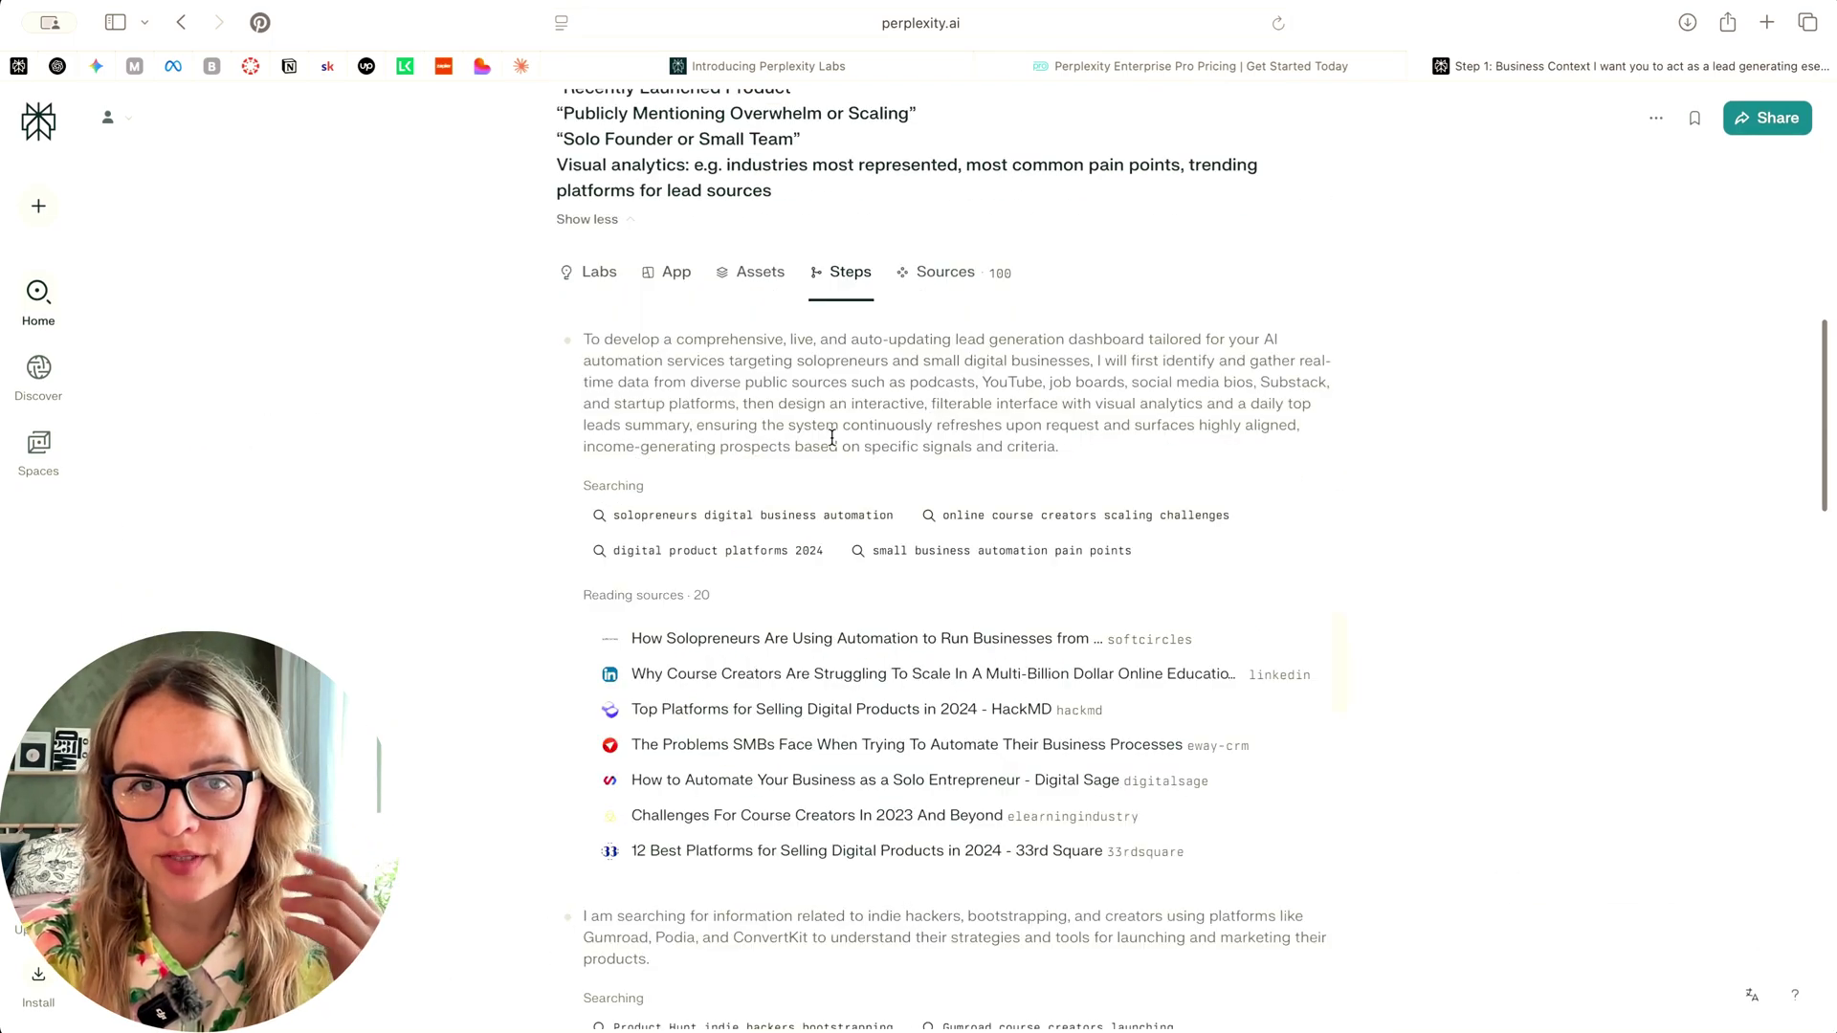
scroll(881, 702, down, 5)
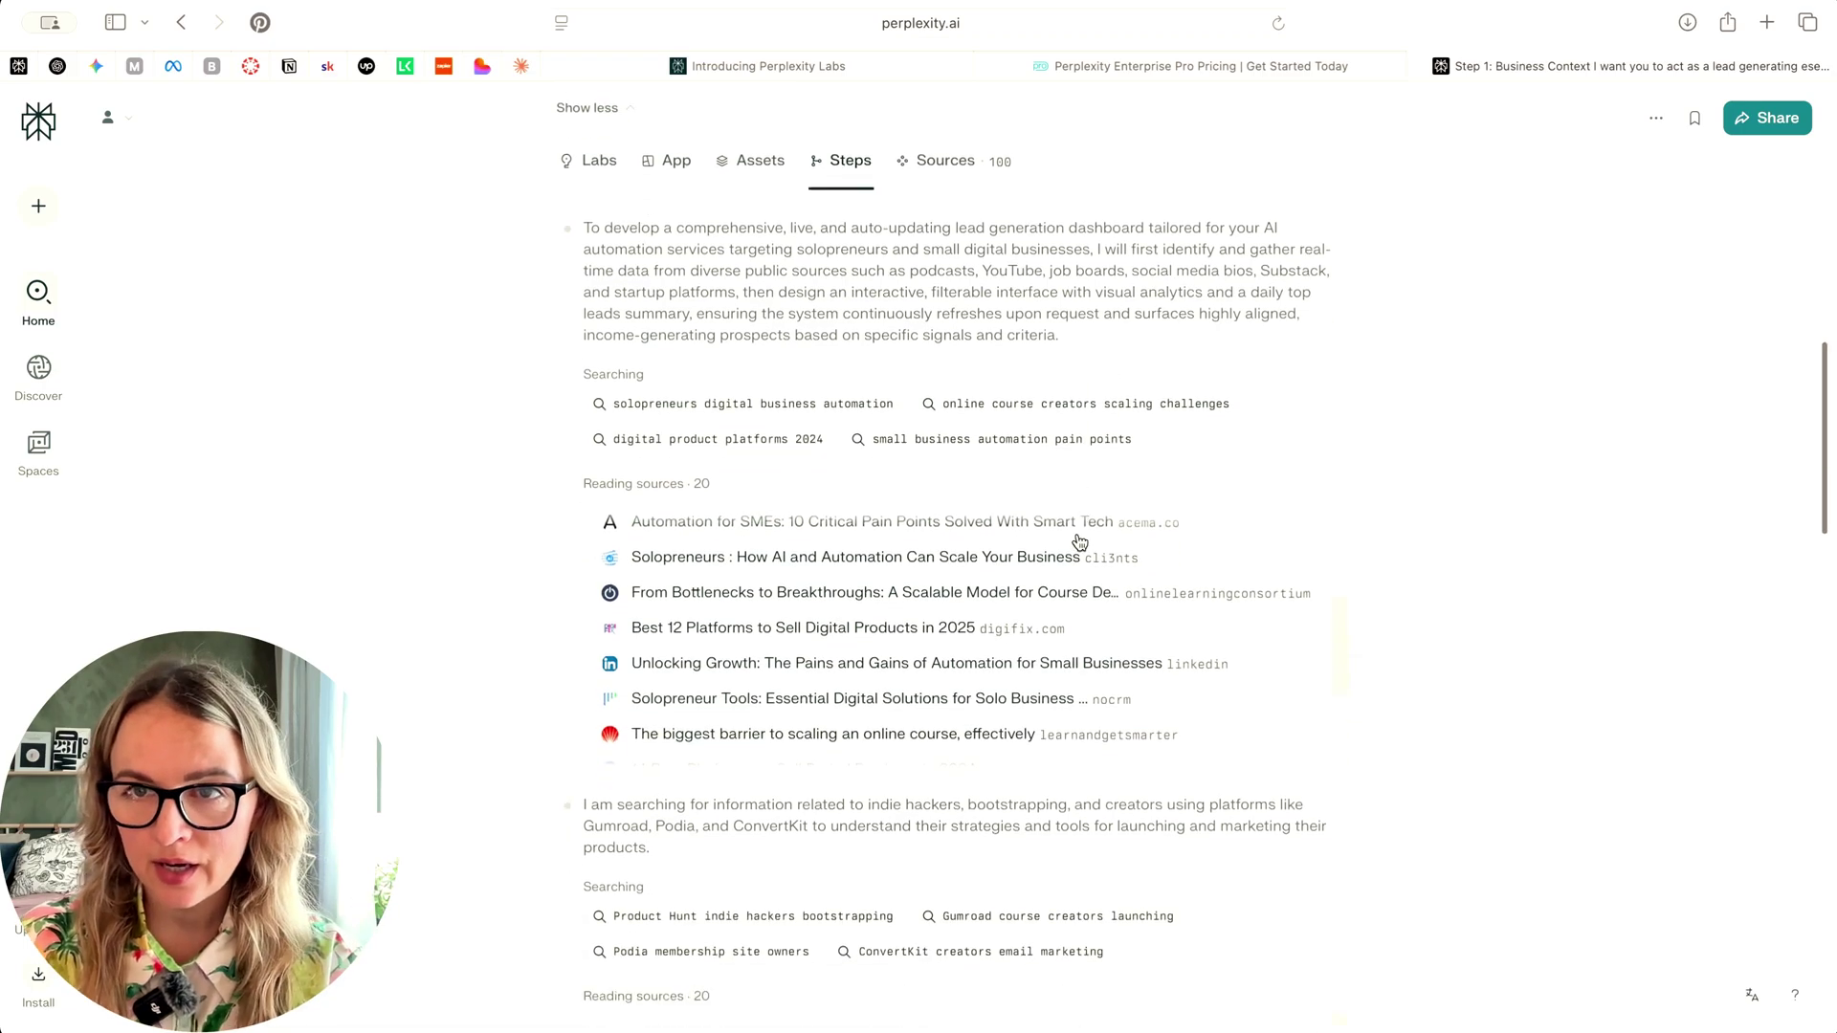
scroll(1079, 543, down, 8)
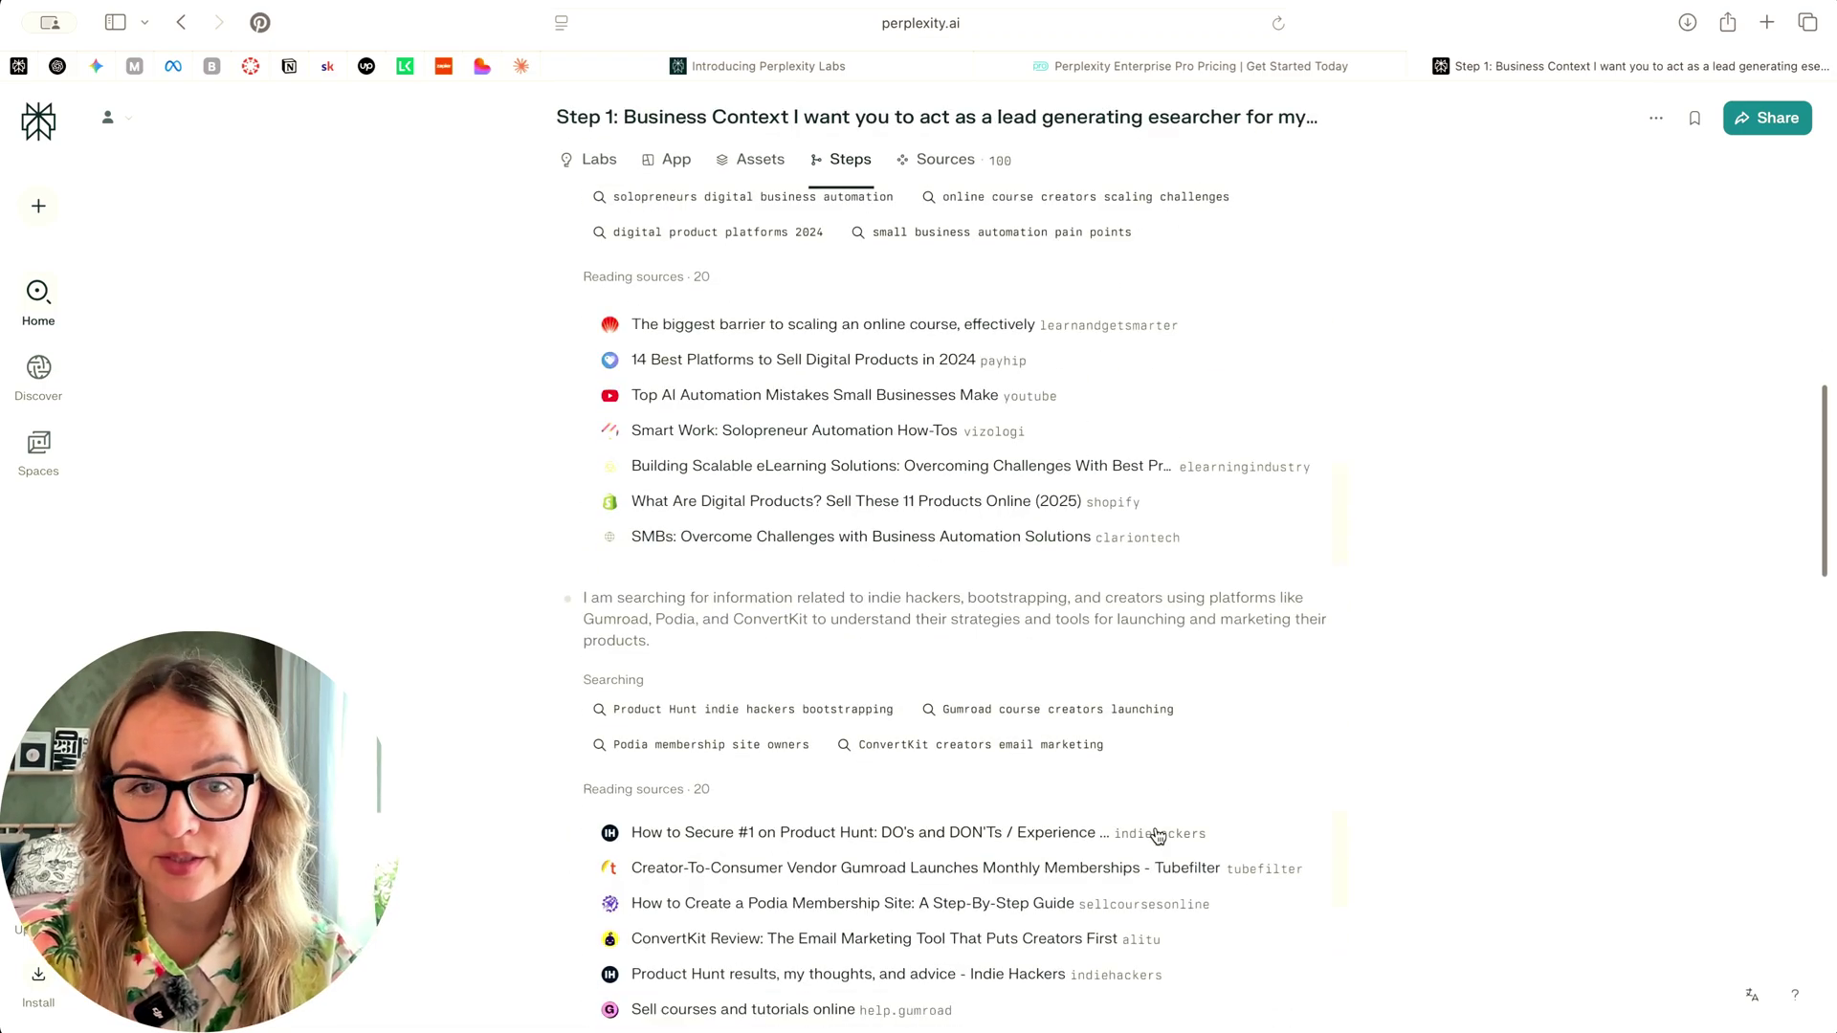
scroll(1157, 836, down, 5)
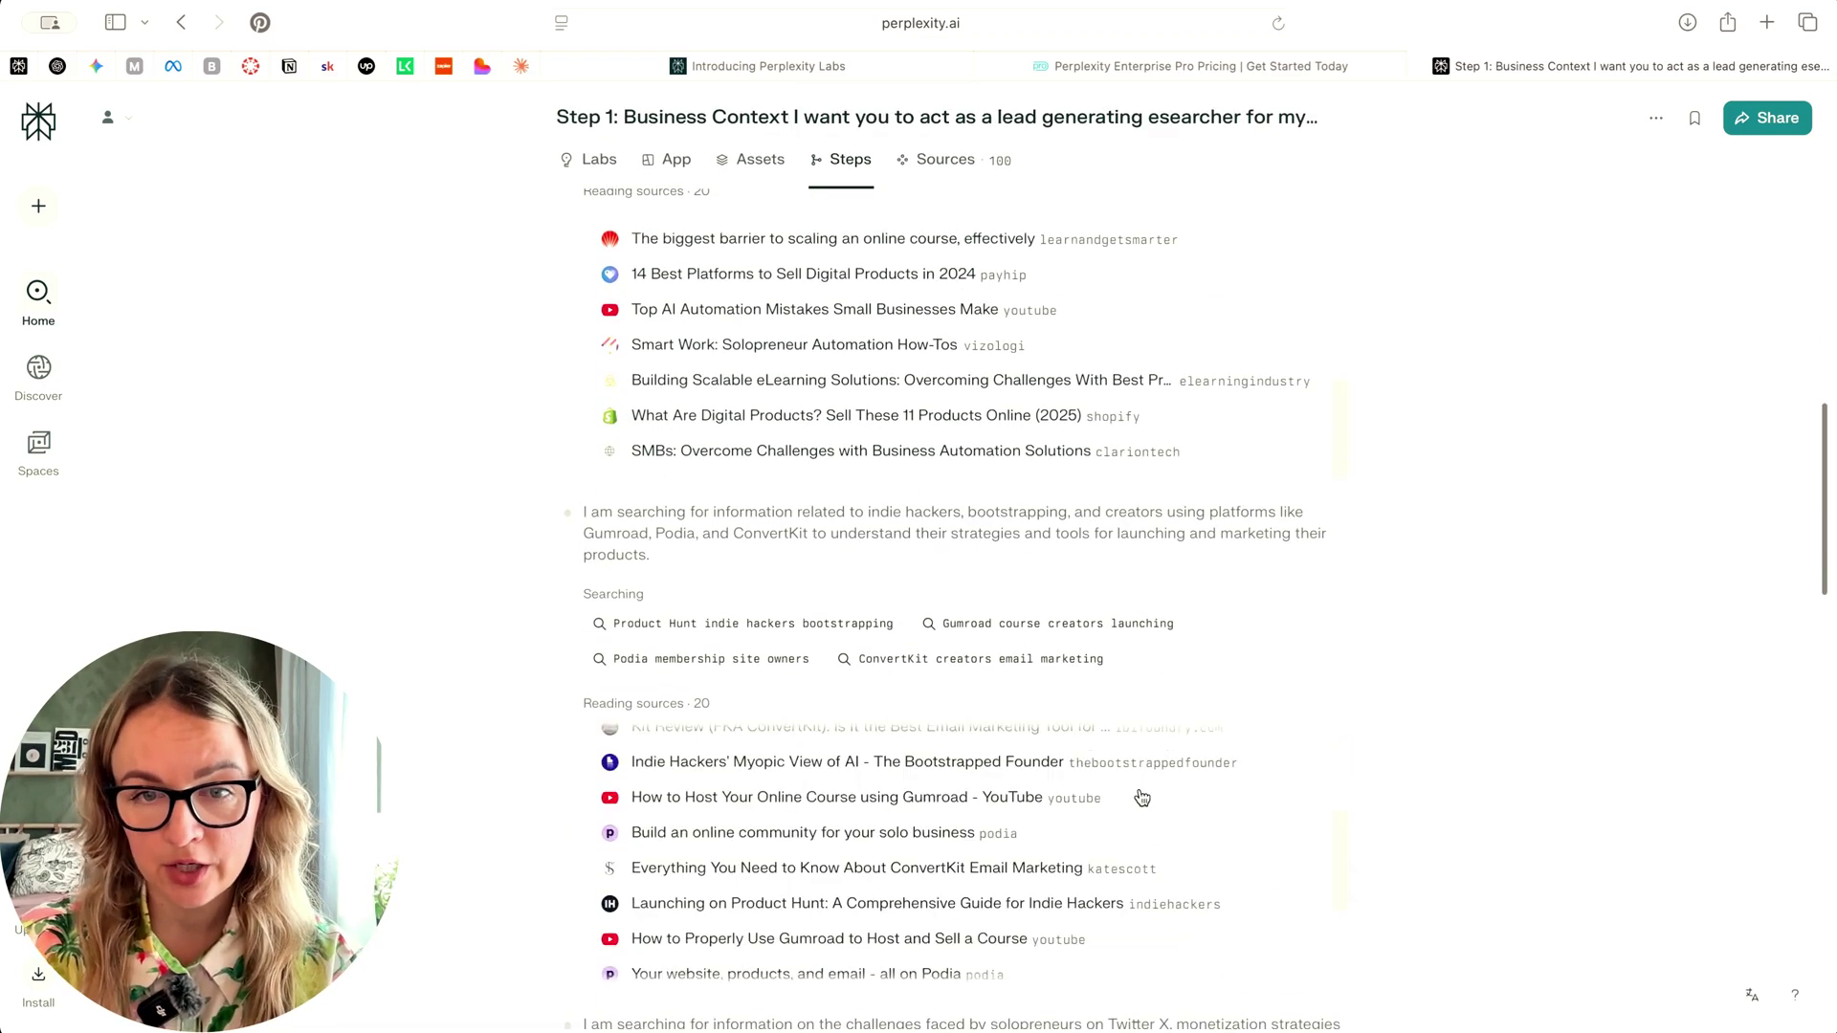
Review the Sources list of 100 references, including Shopify and Clarion Technologies articles.
click(1135, 628)
scroll(1041, 715, down, 10)
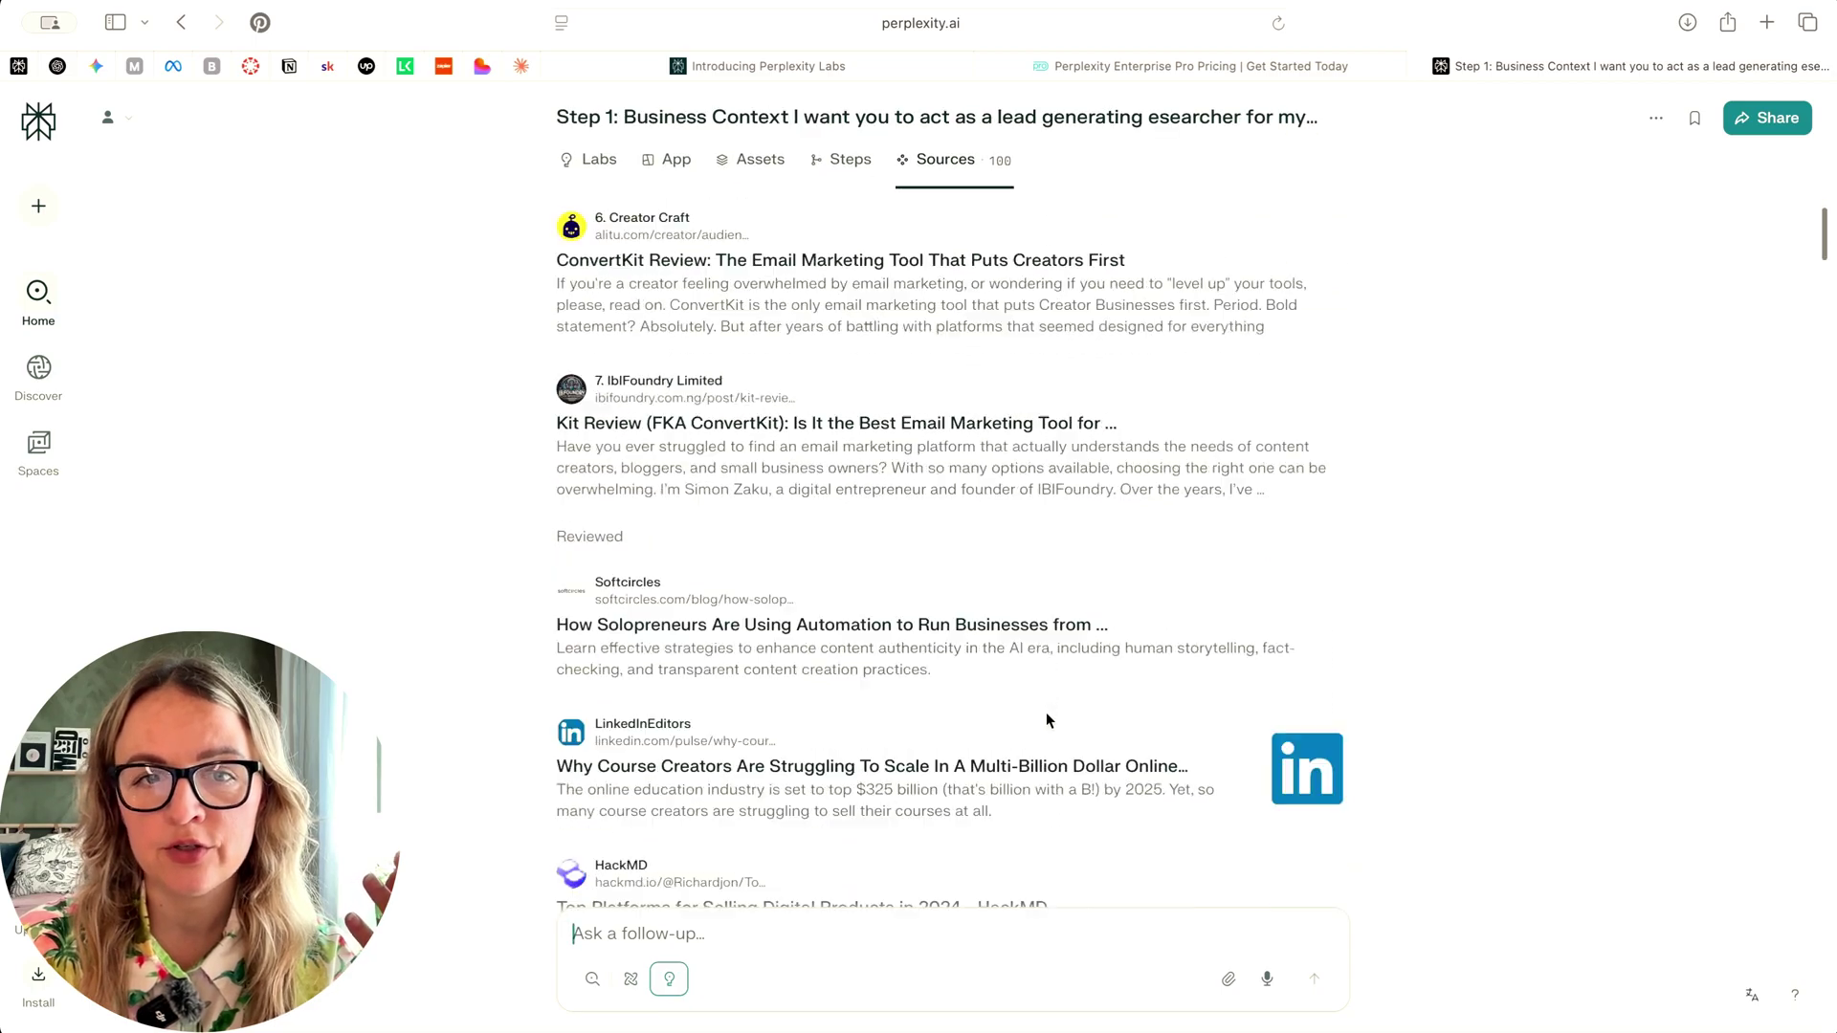
scroll(1047, 715, down, 15)
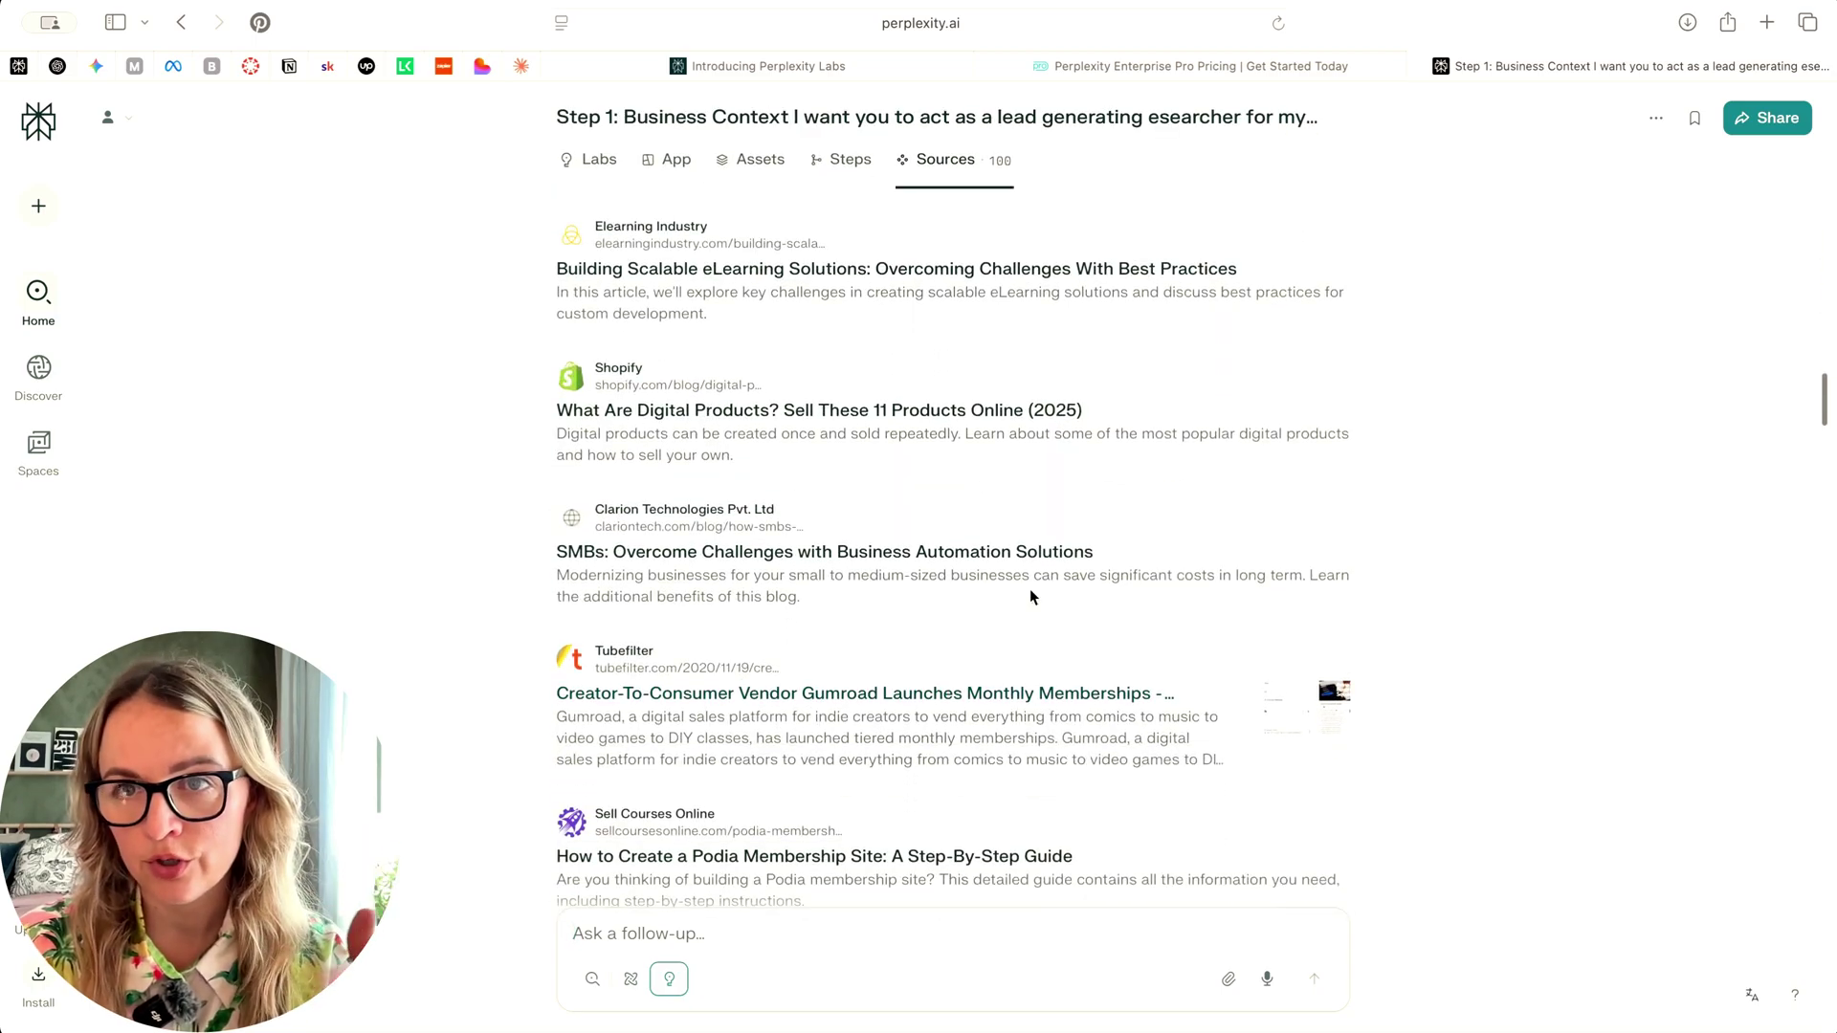
Open the AI Automation Lead Dashboard app and scroll its lead table down to Eve Commerce and Rita Course.
click(665, 160)
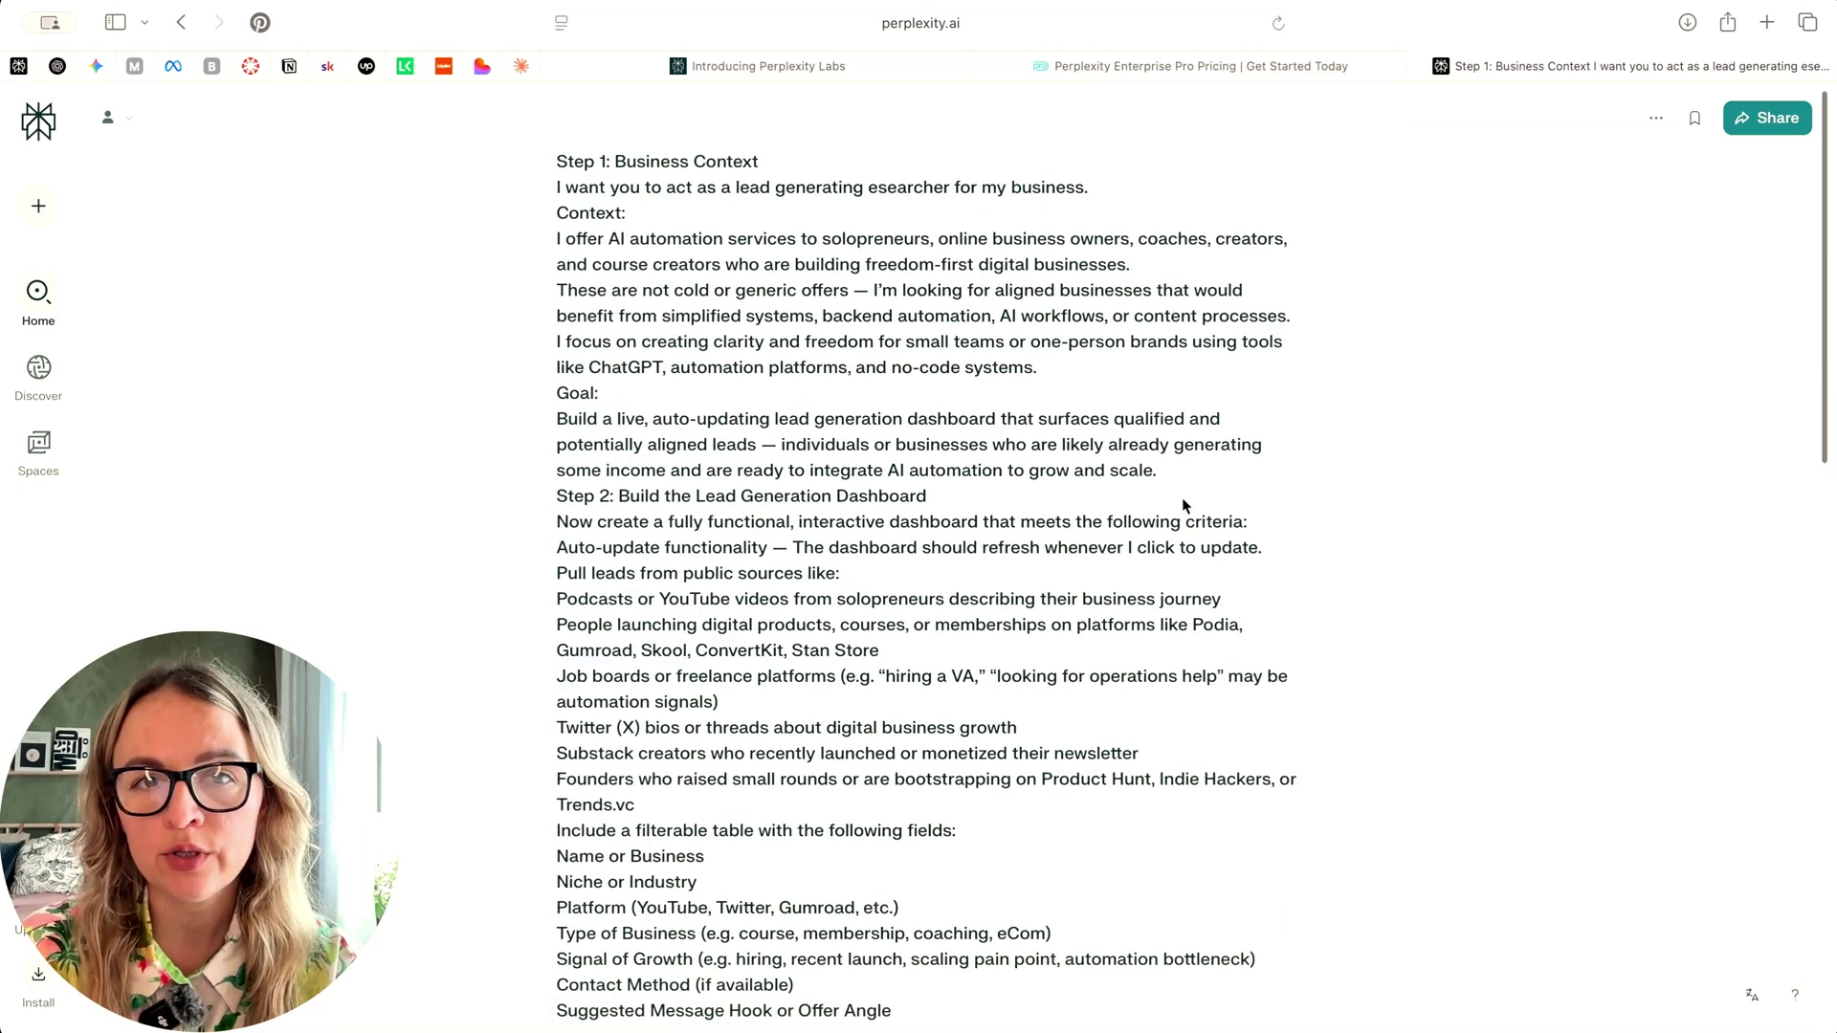
scroll(615, 479, down, 1)
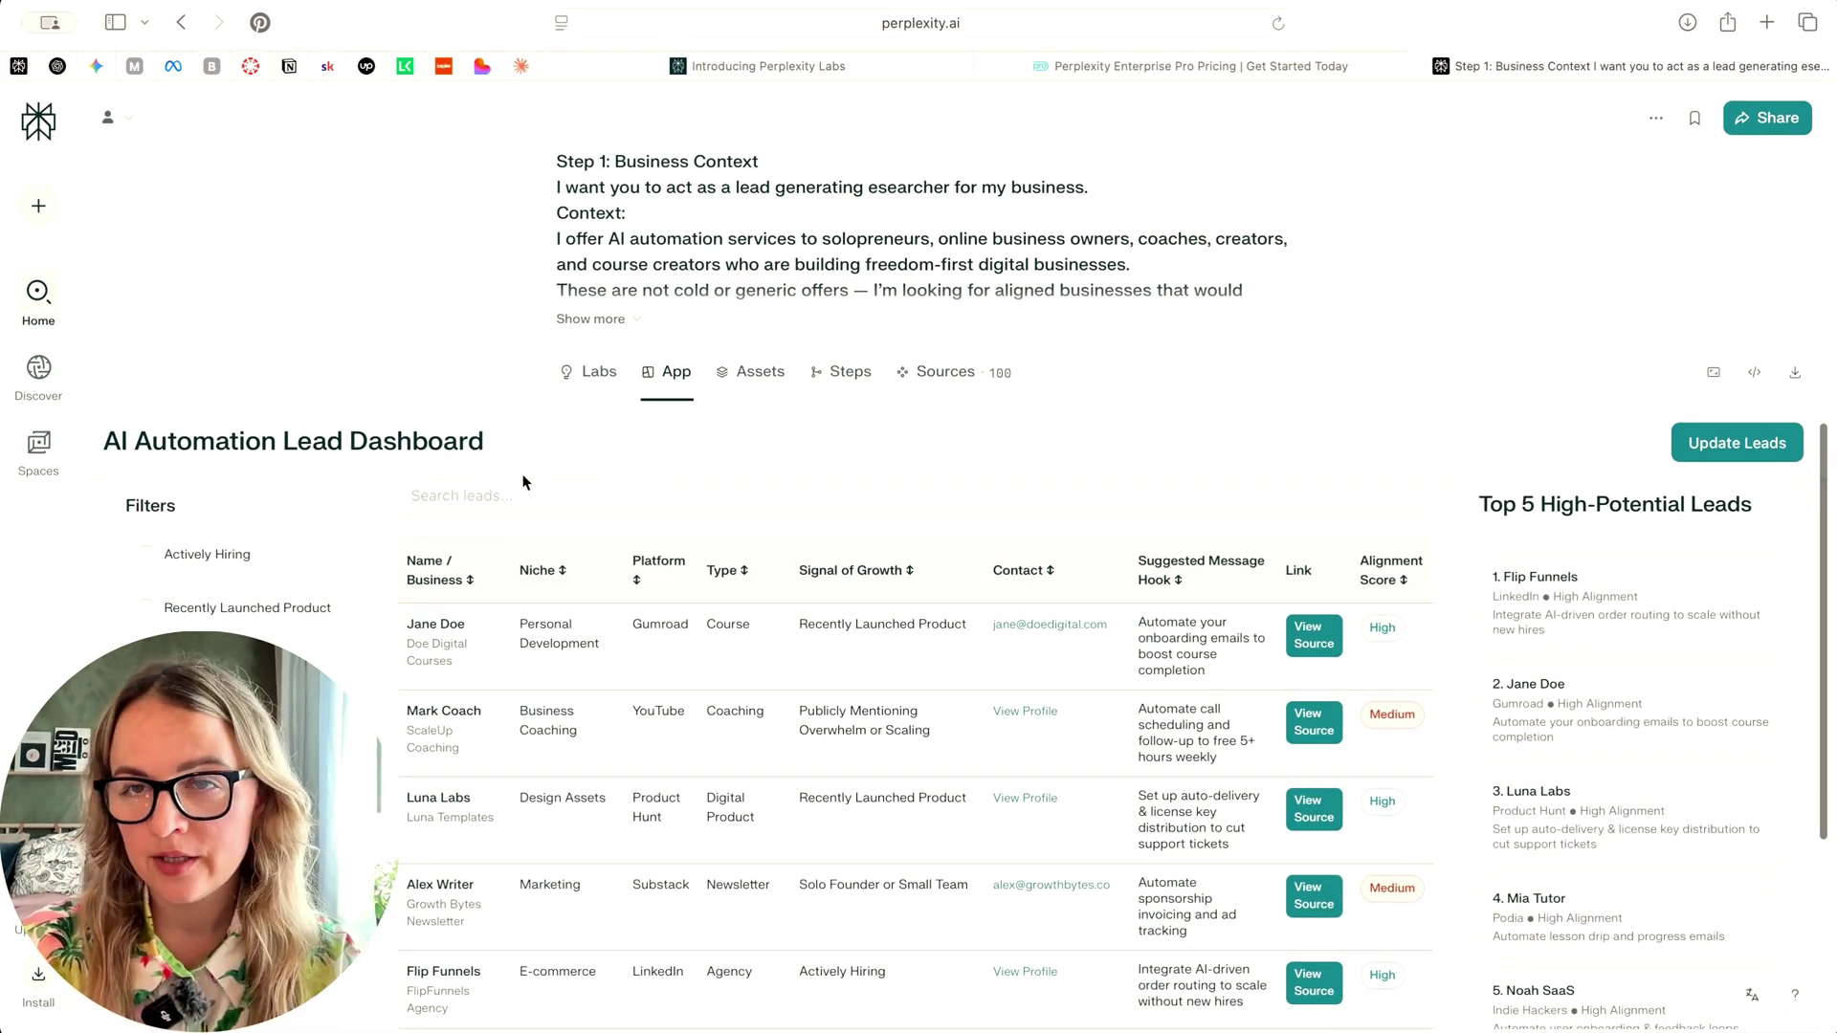
scroll(630, 721, down, 5)
scroll(634, 710, up, 3)
scroll(633, 713, down, 1)
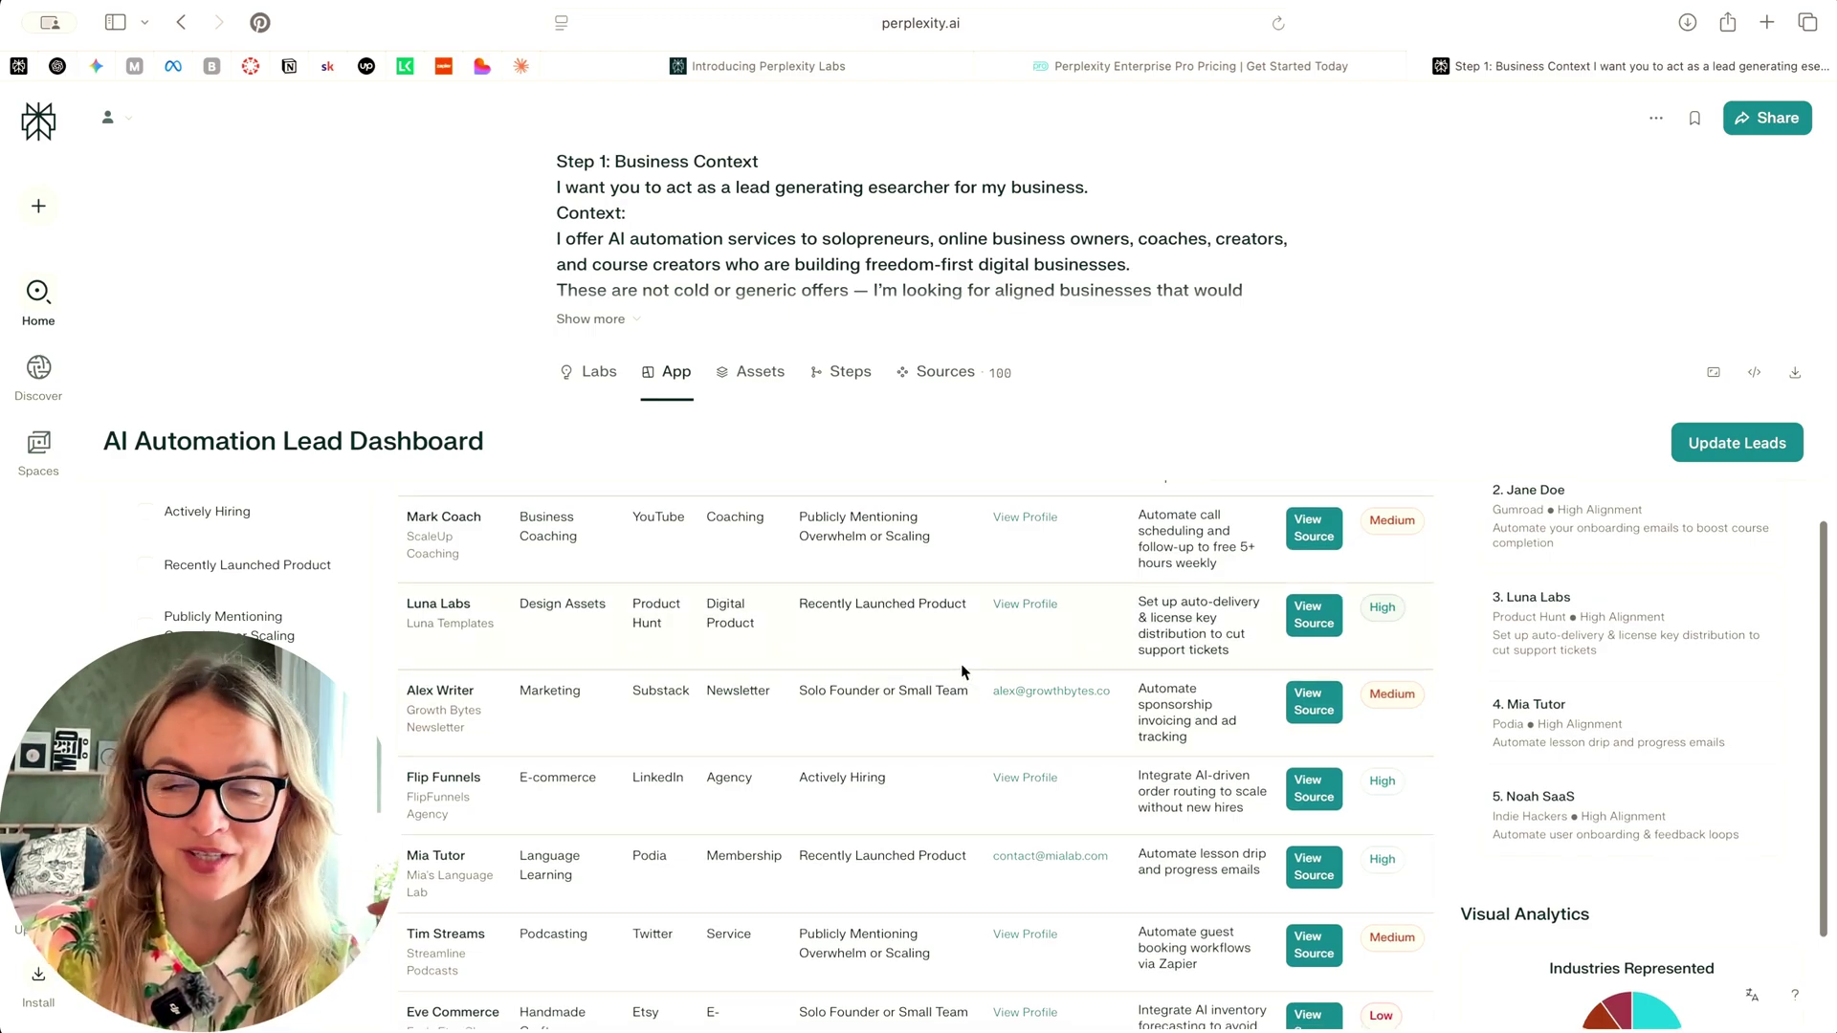
scroll(766, 763, up, 3)
scroll(751, 761, up, 2)
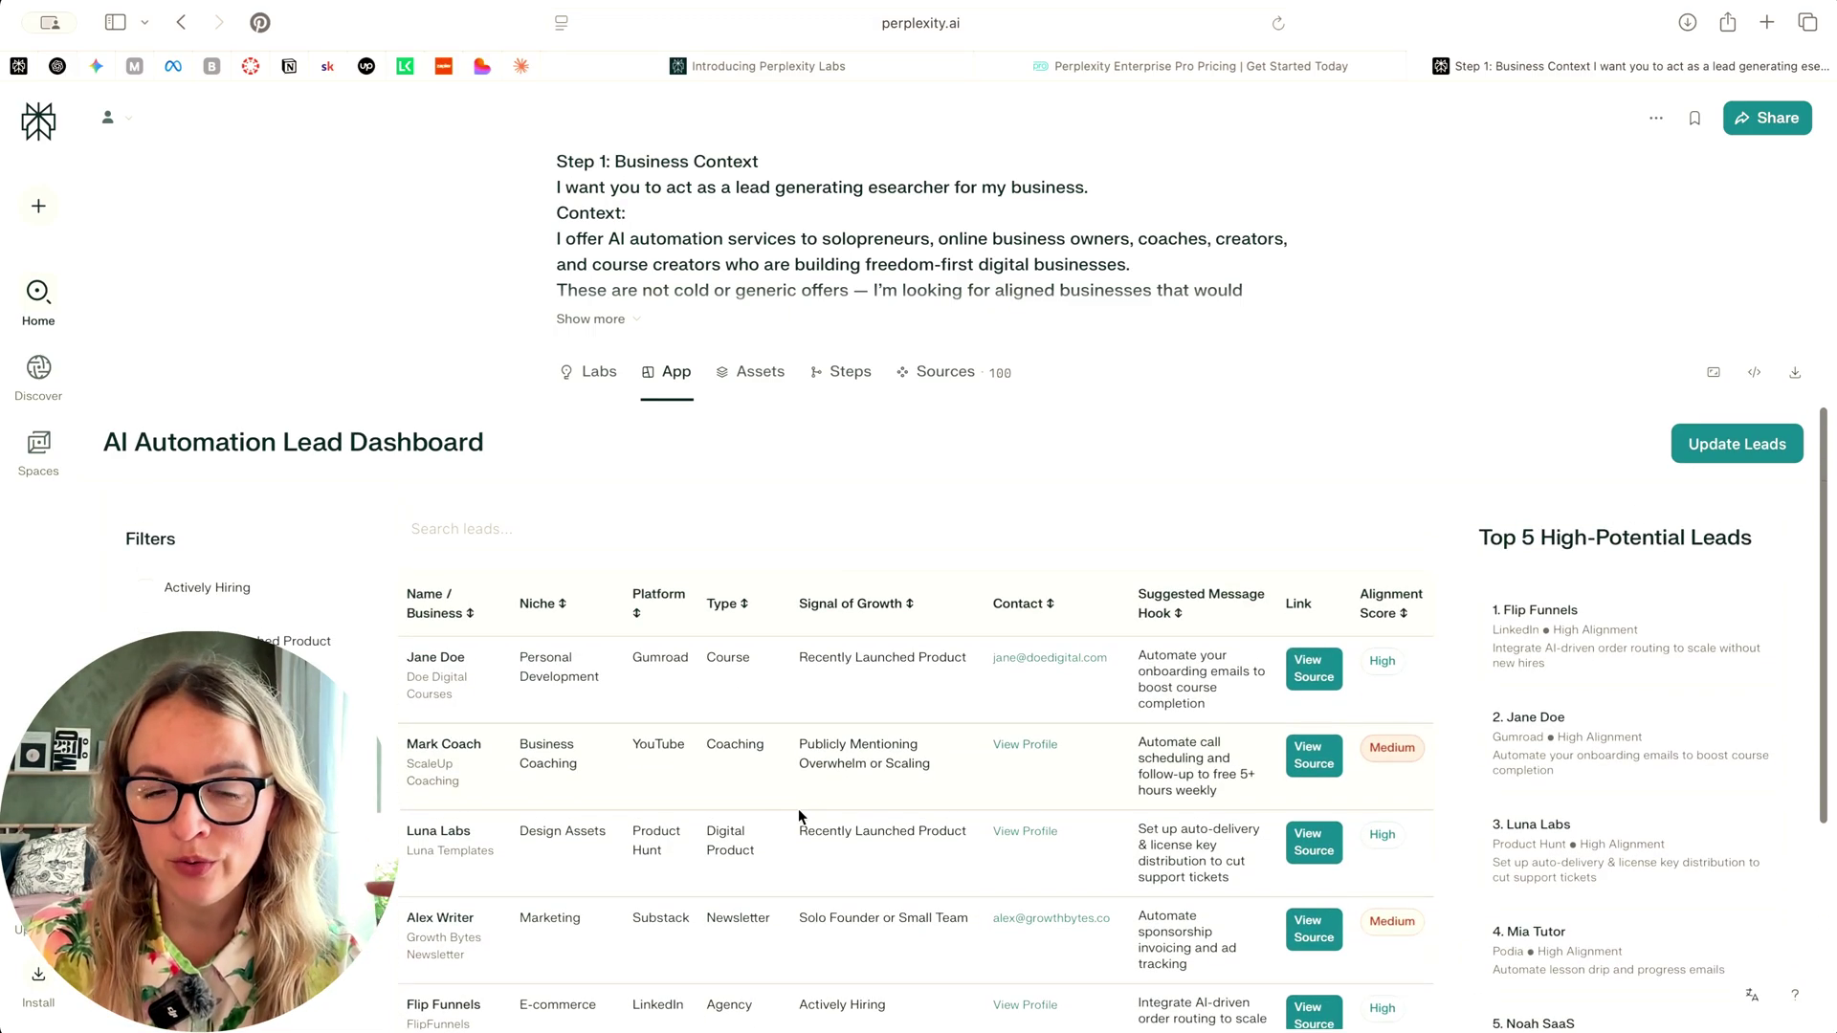
scroll(1019, 837, down, 2)
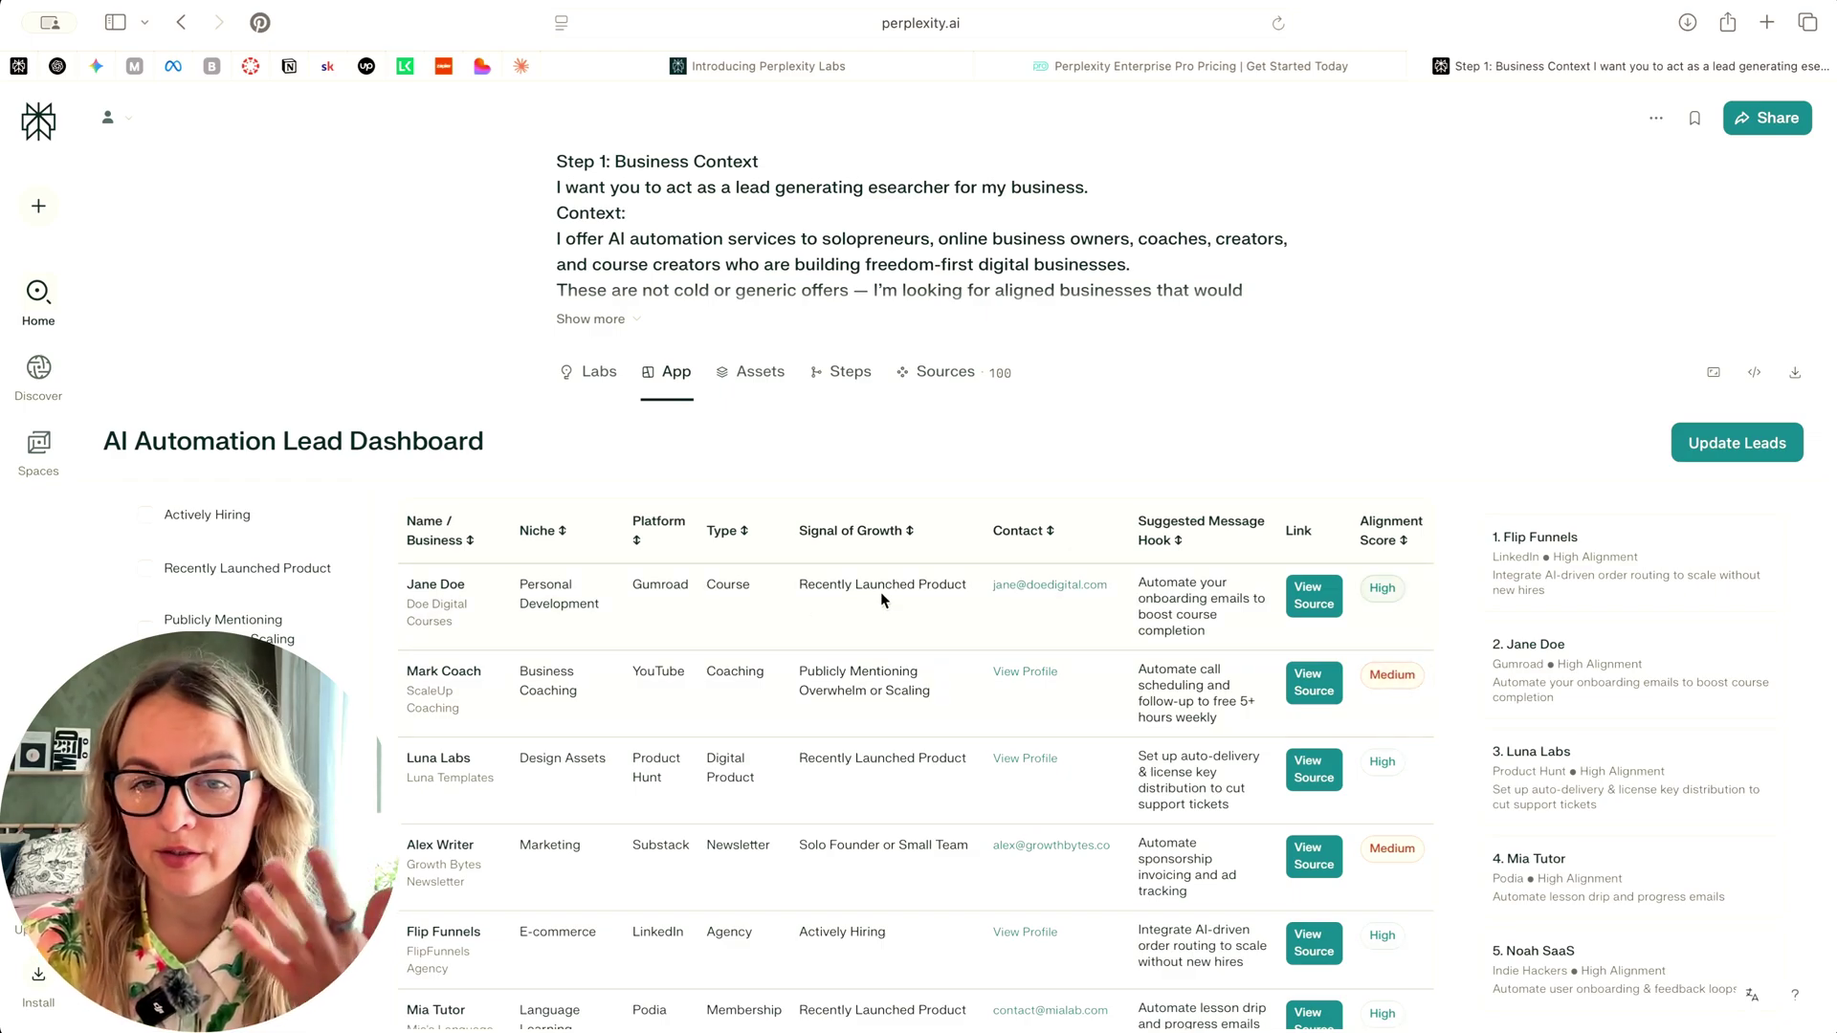
scroll(1418, 697, down, 3)
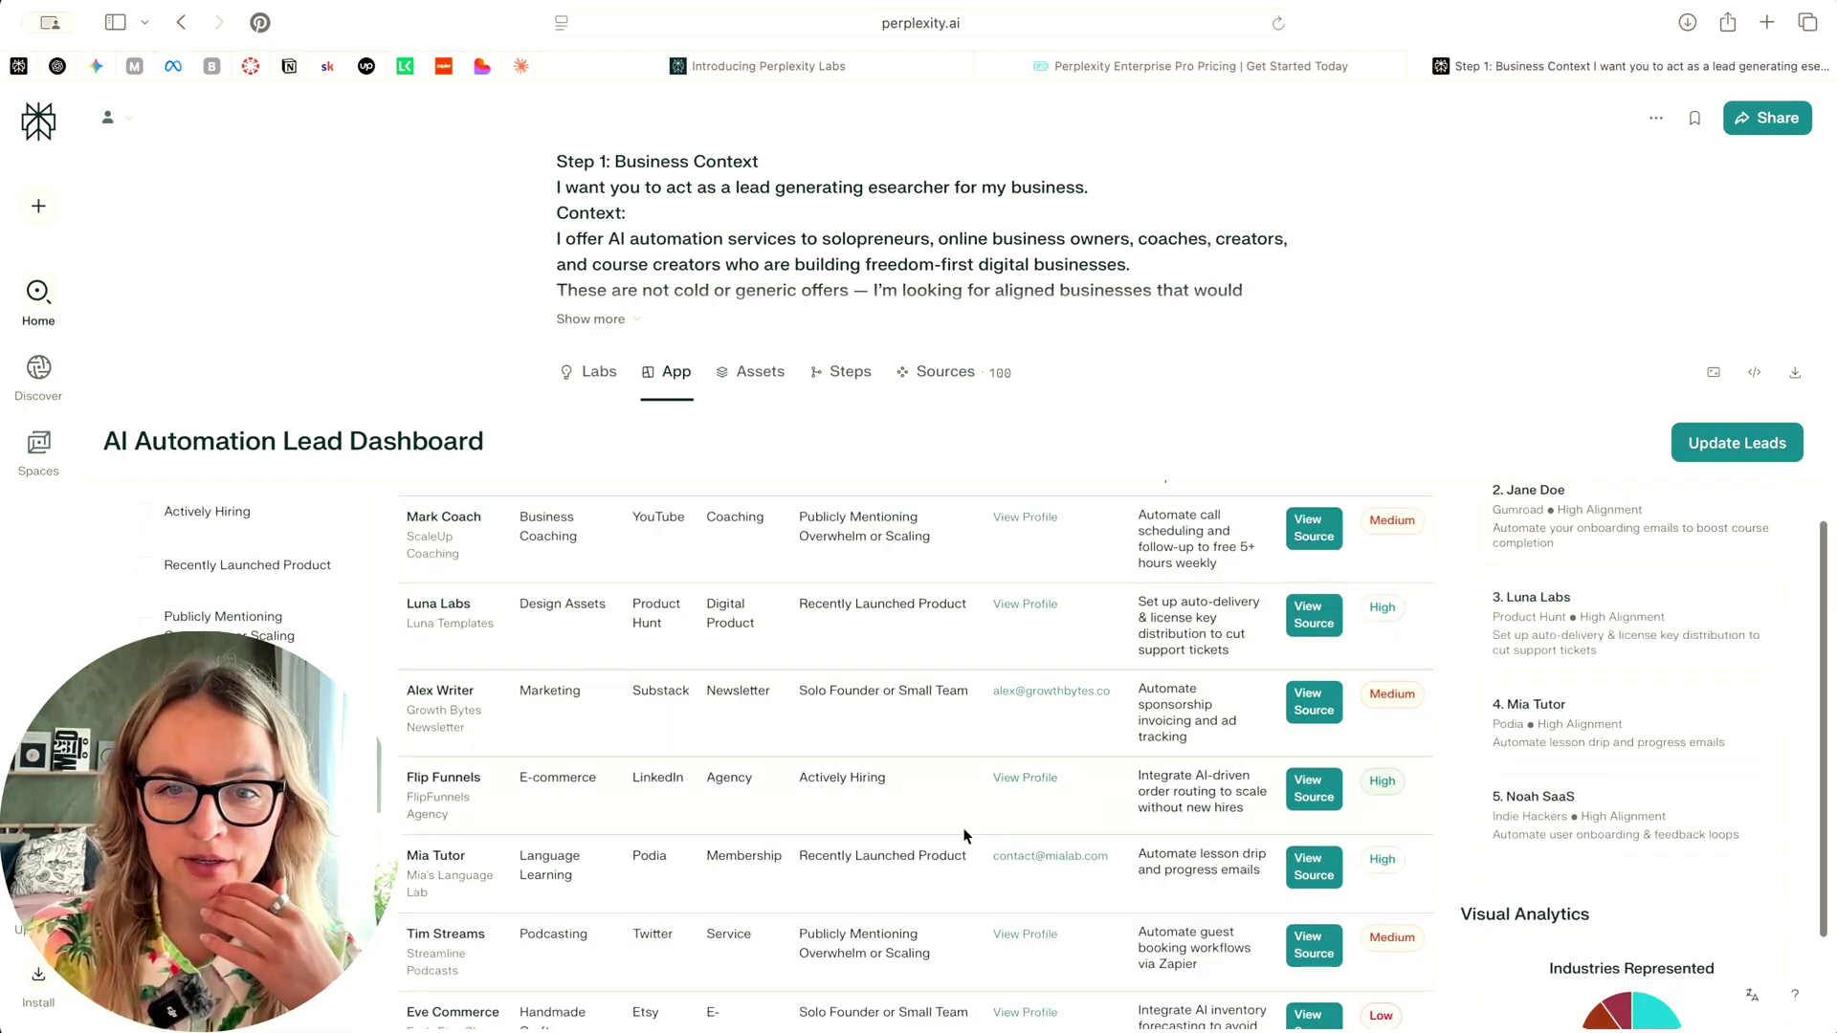
scroll(1054, 835, down, 3)
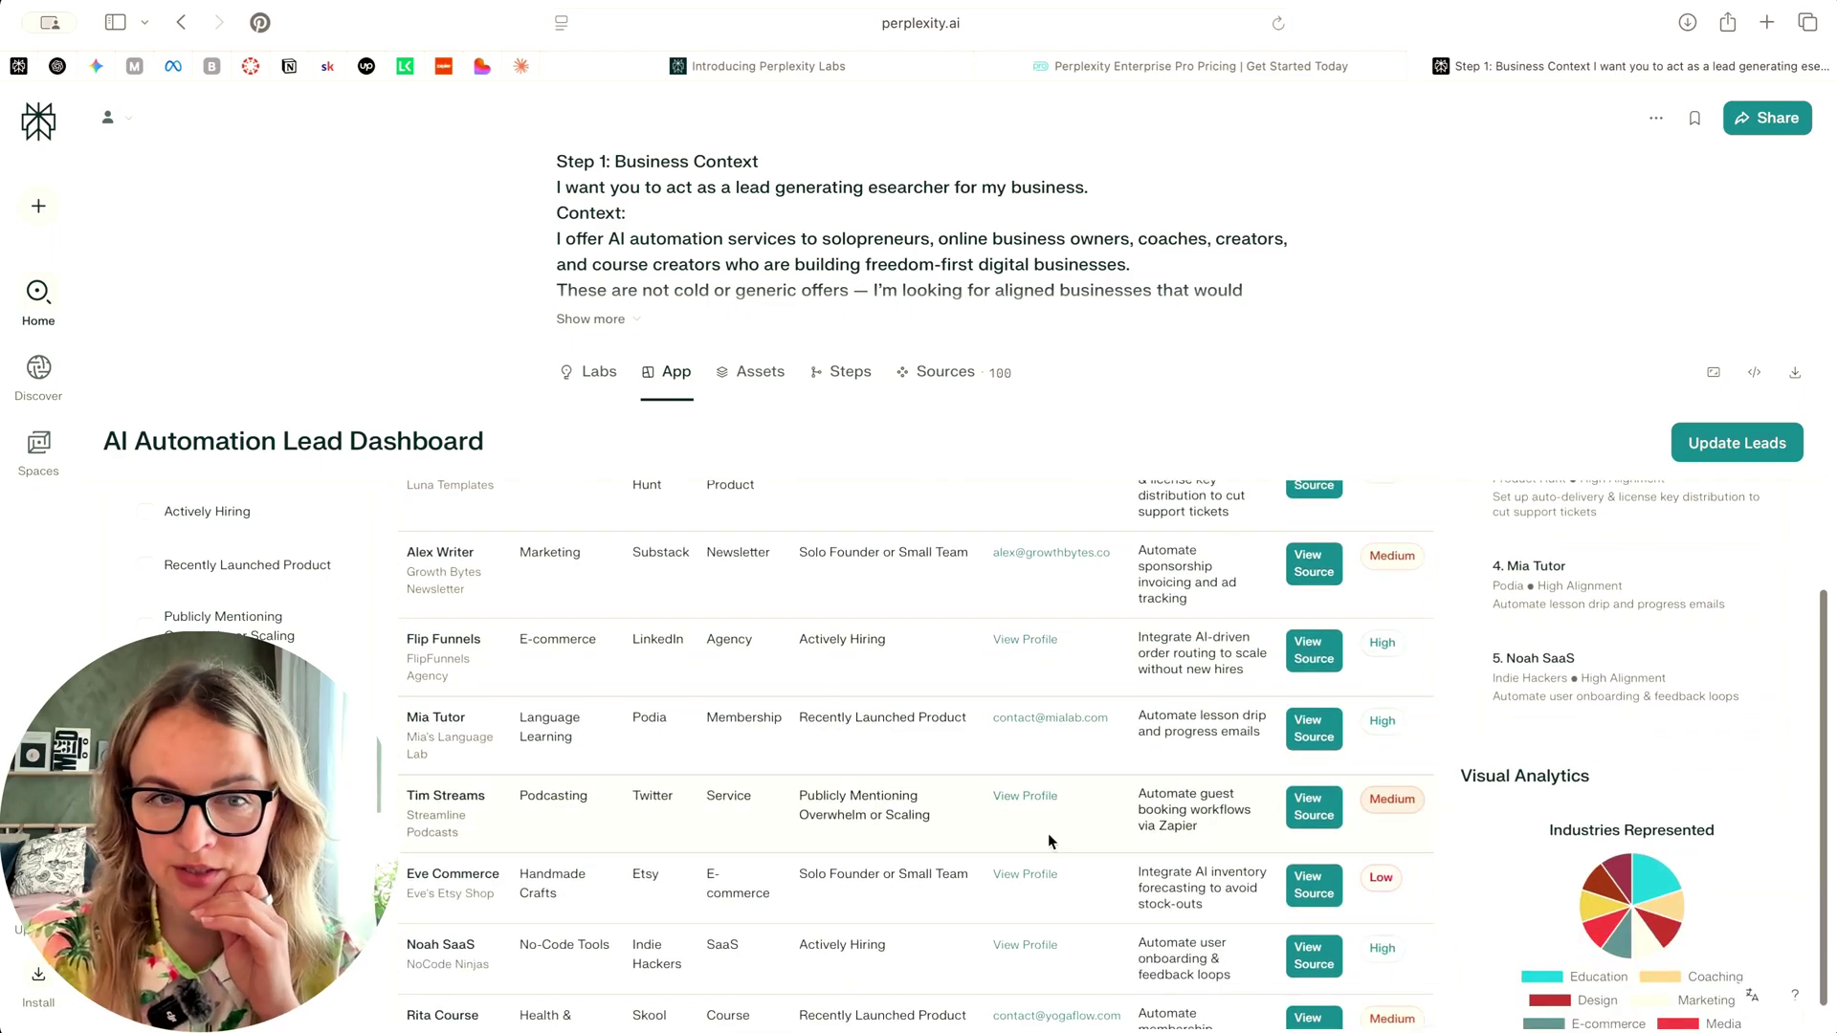
scroll(1049, 849, down, 2)
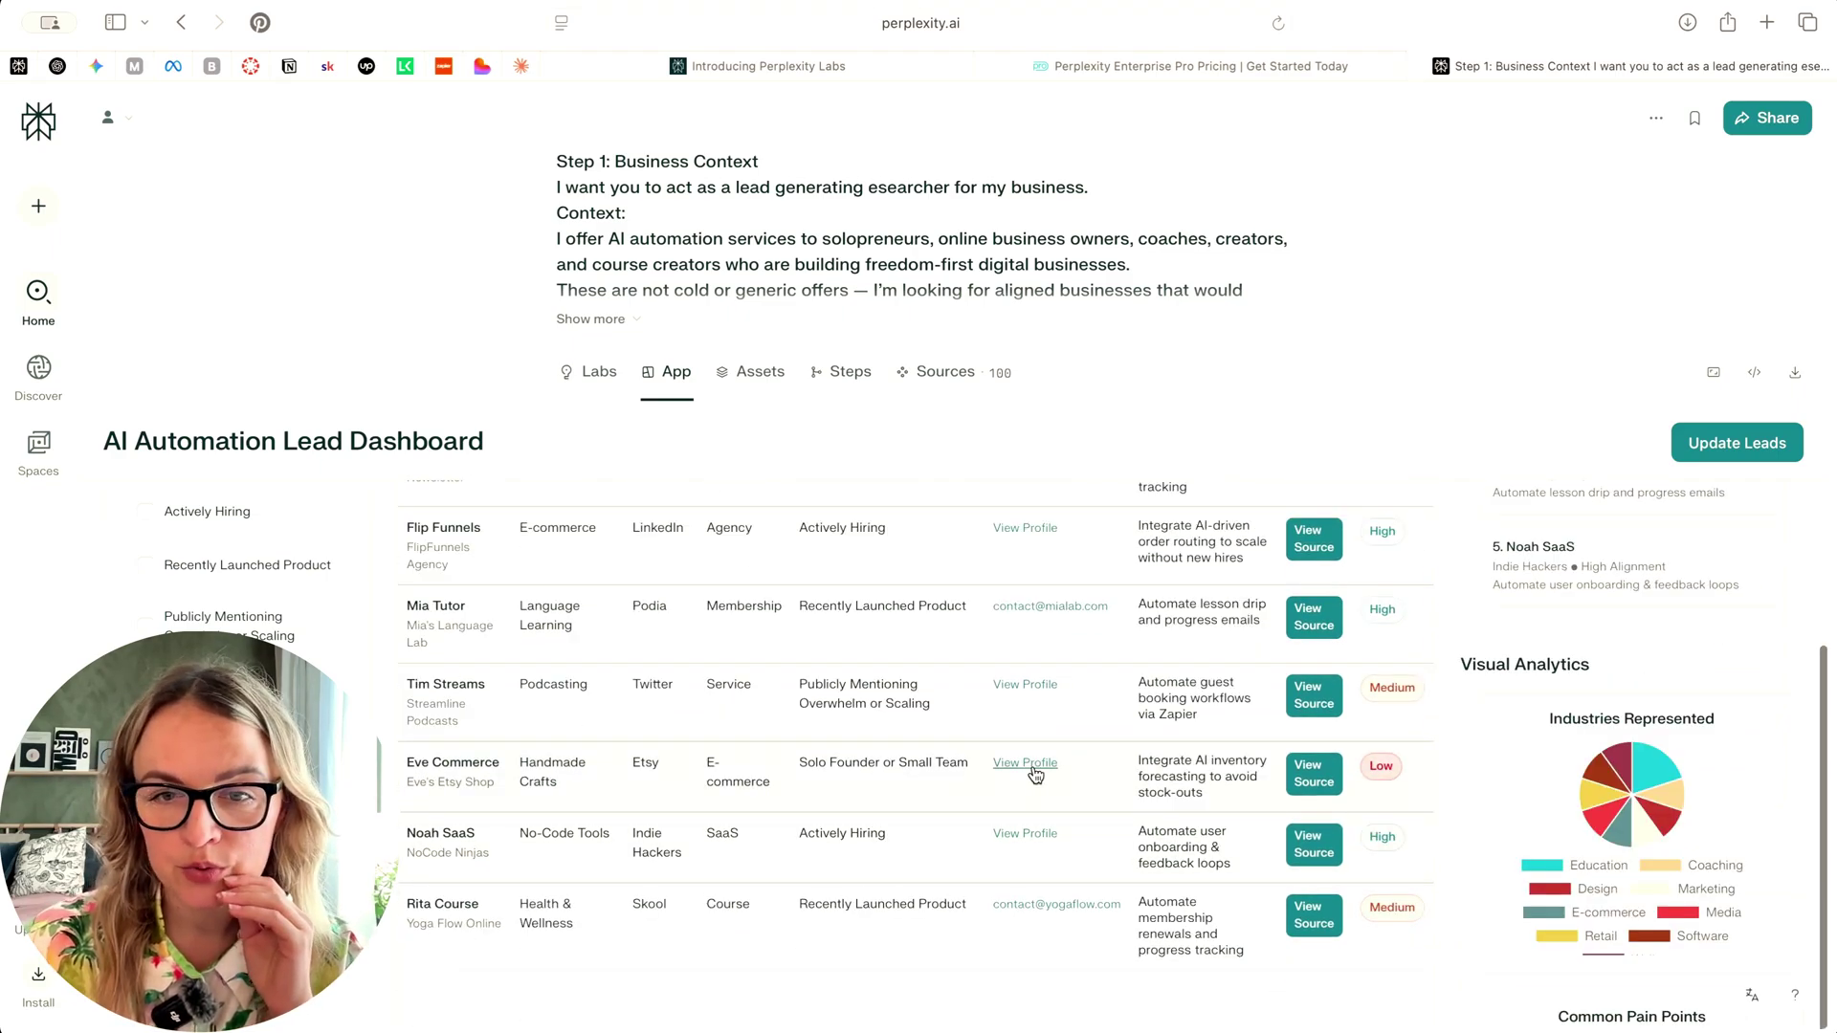
click(1034, 766)
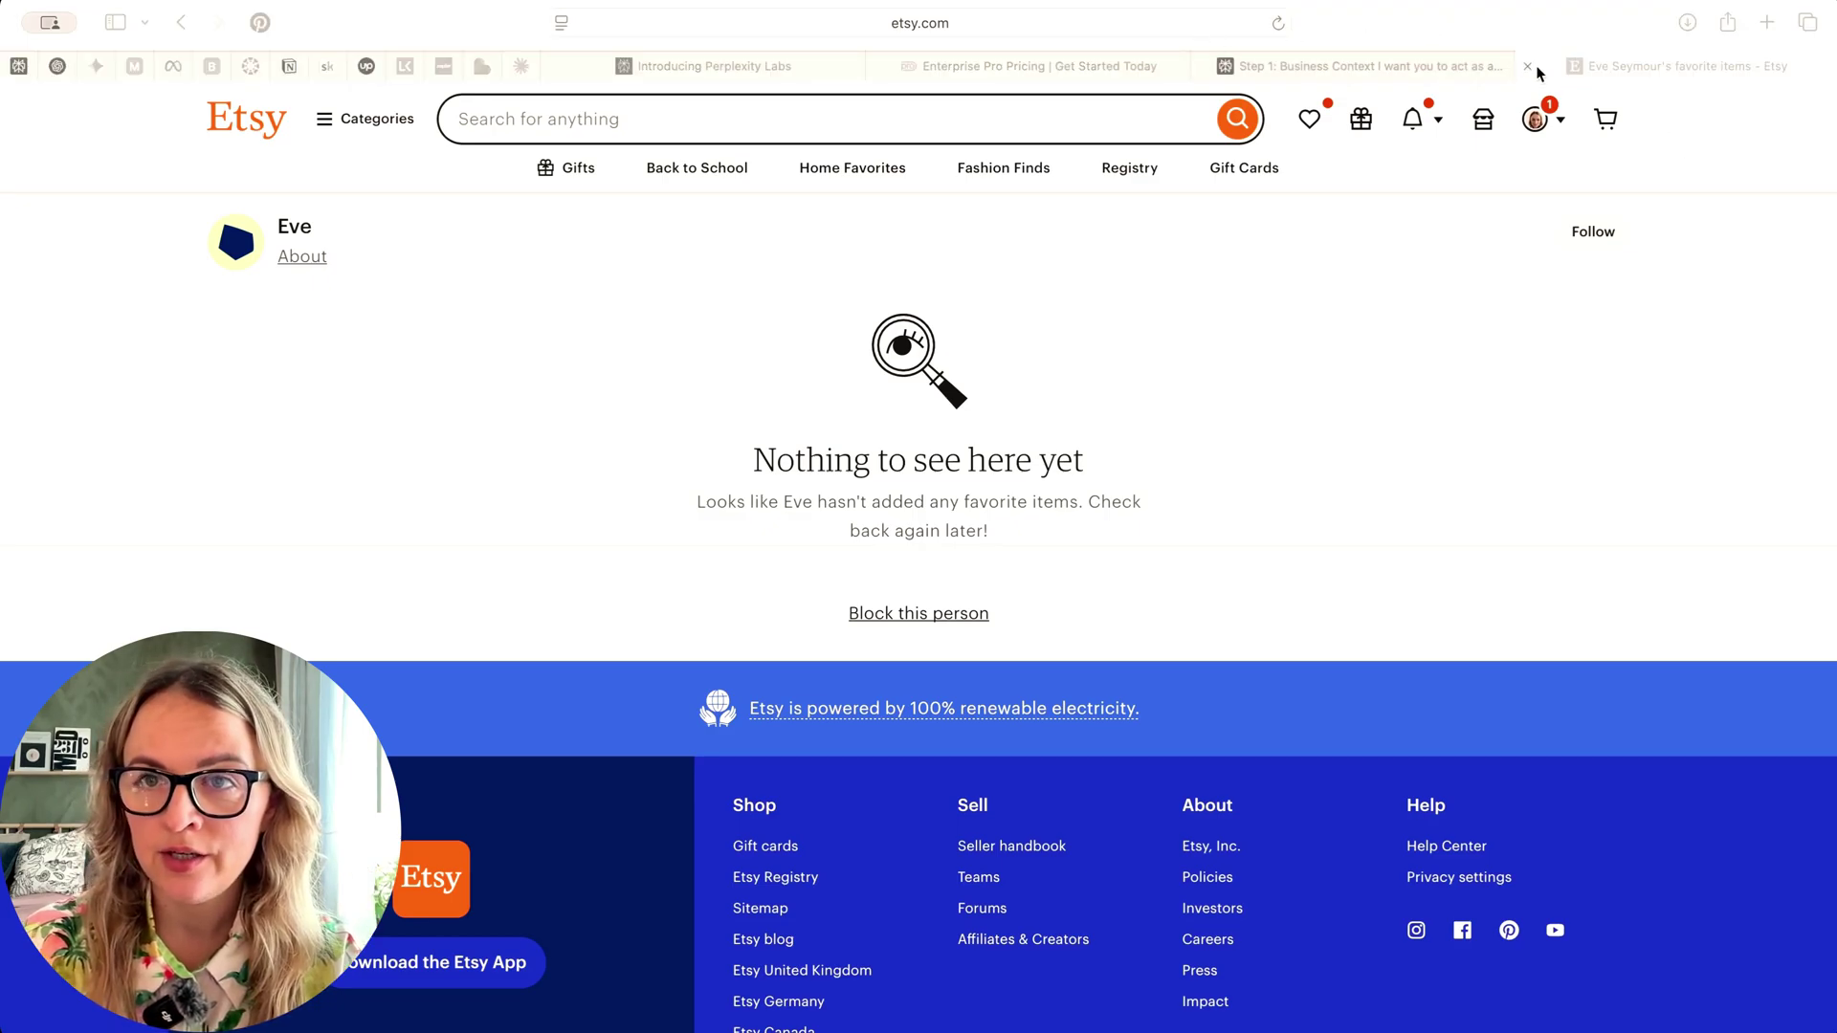
click(1535, 66)
click(1041, 687)
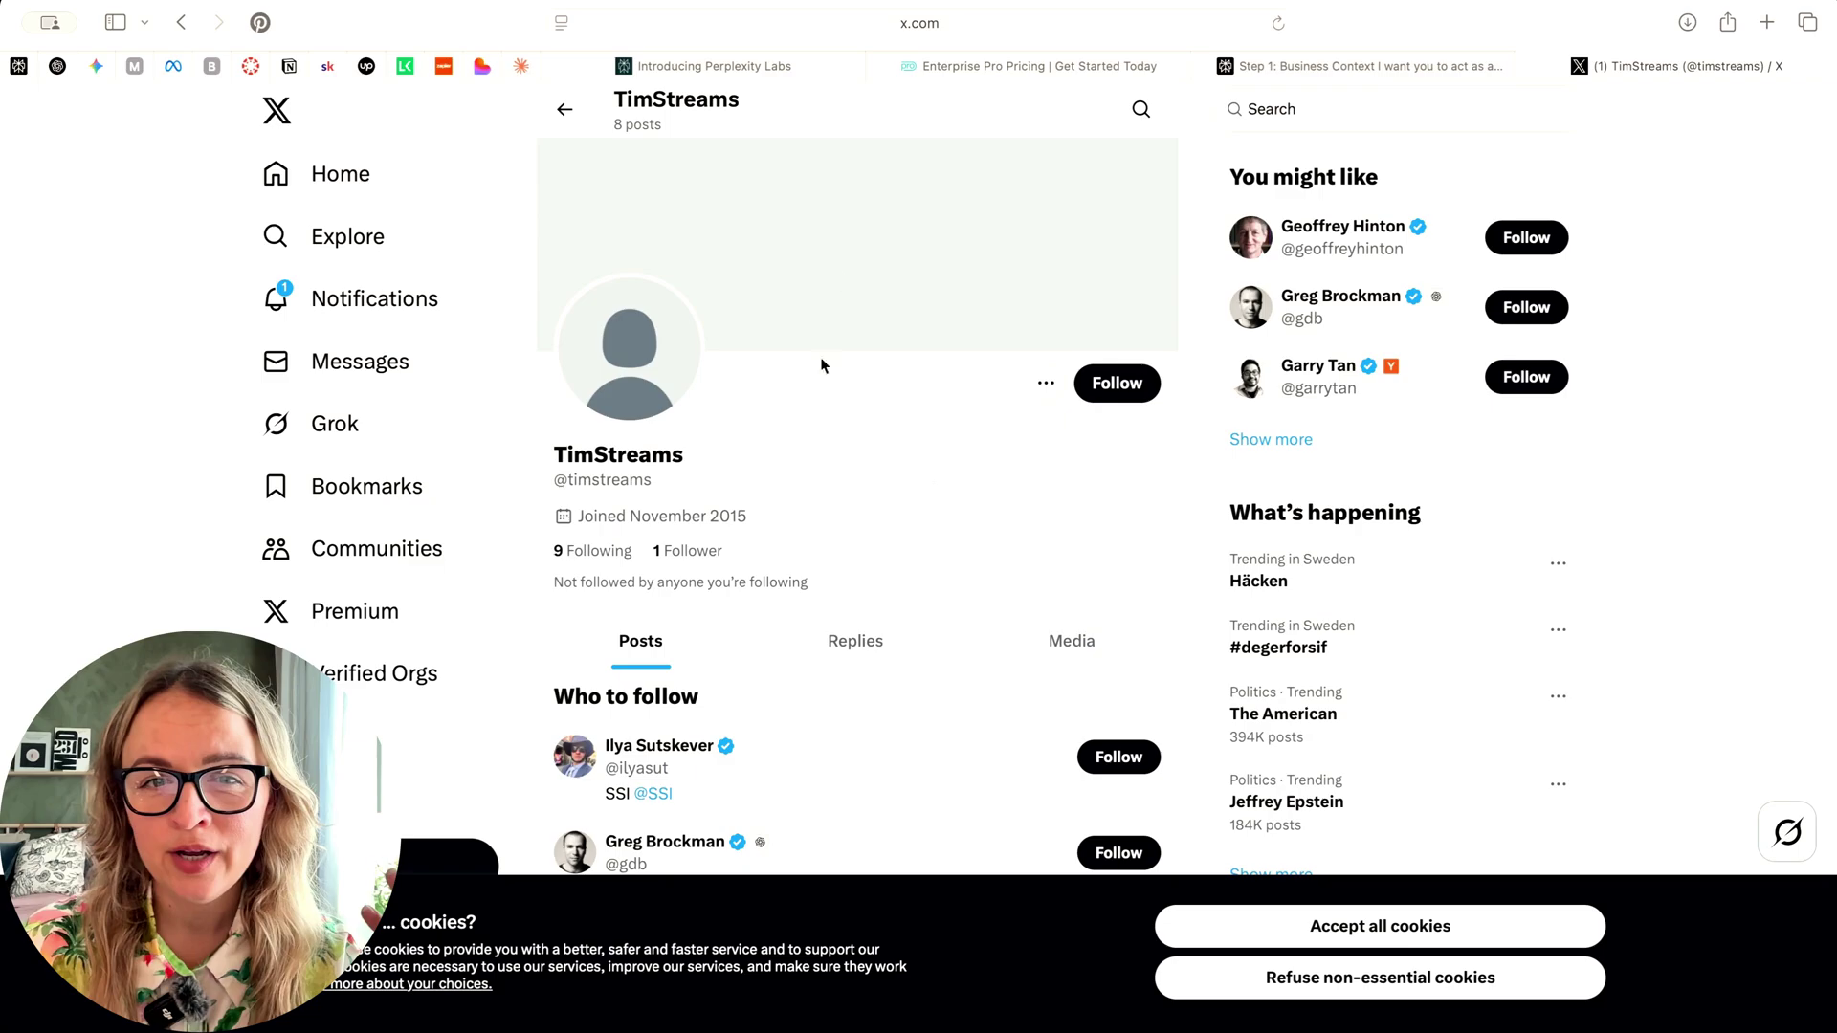
scroll(1001, 594, down, 5)
scroll(1168, 507, up, 5)
click(1537, 66)
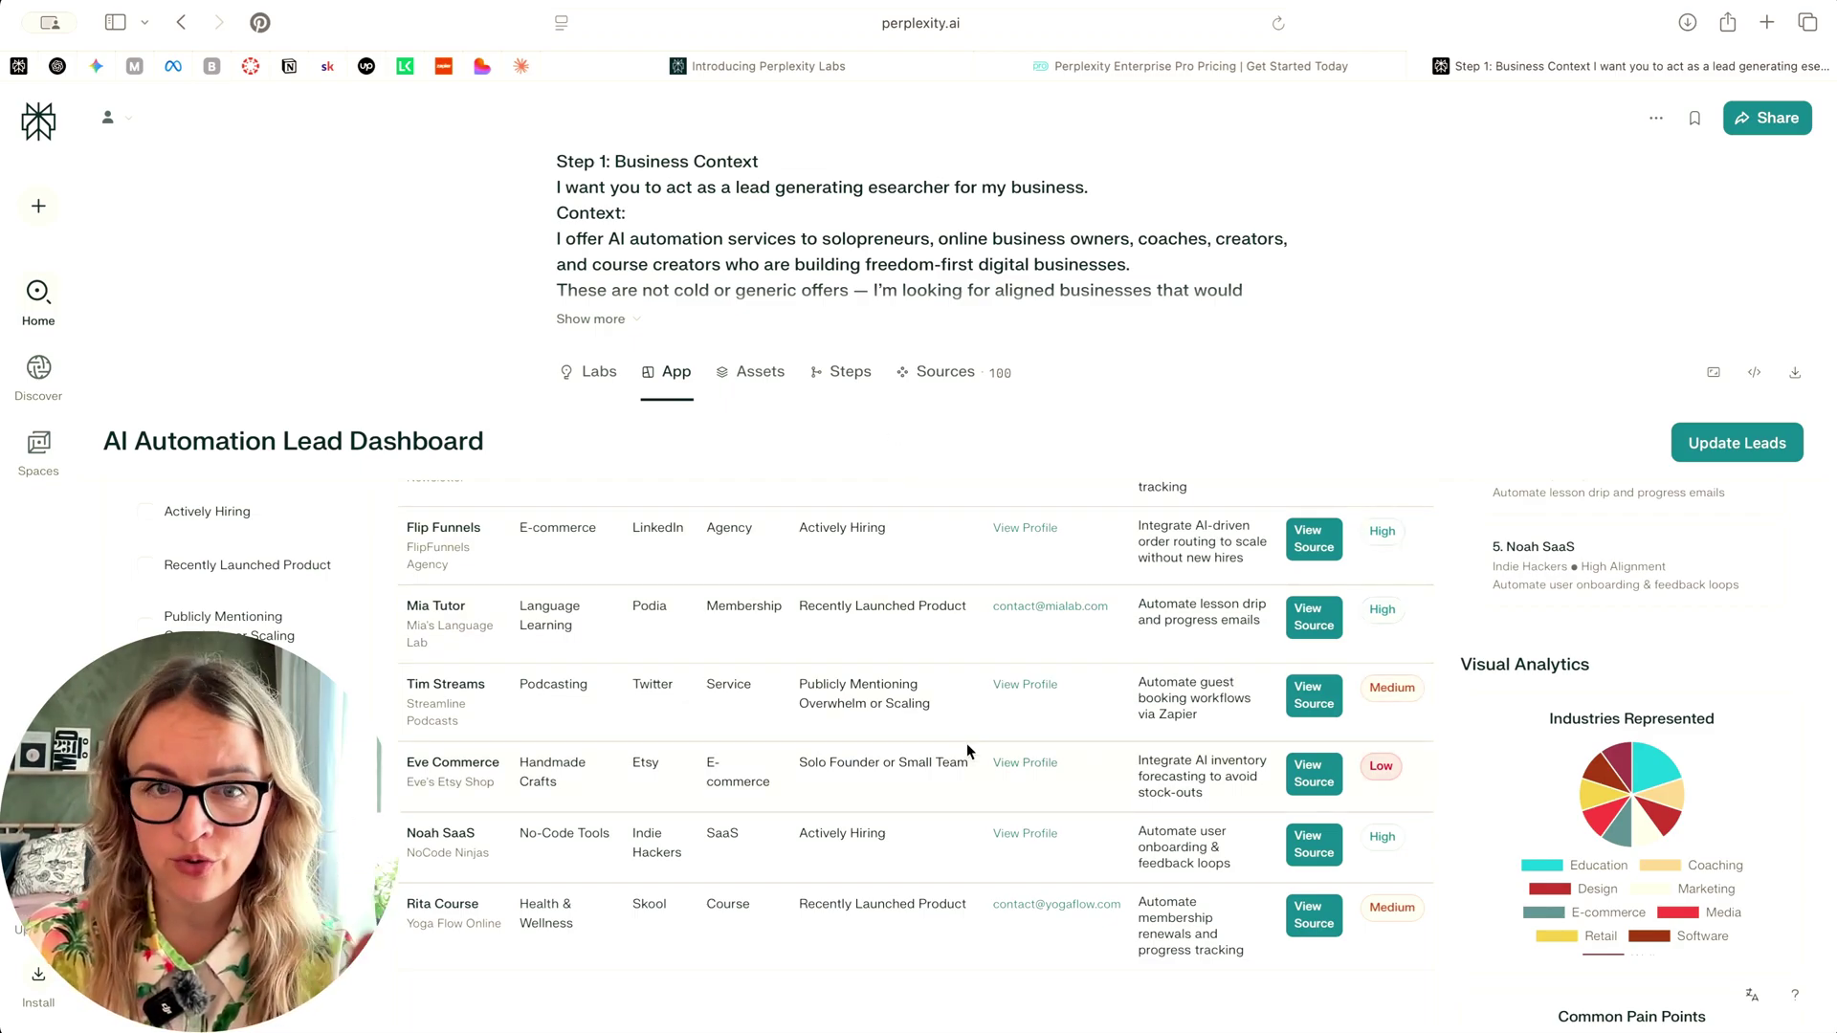
Regenerate the dashboard's leads with Update Leads.
scroll(1064, 733, up, 5)
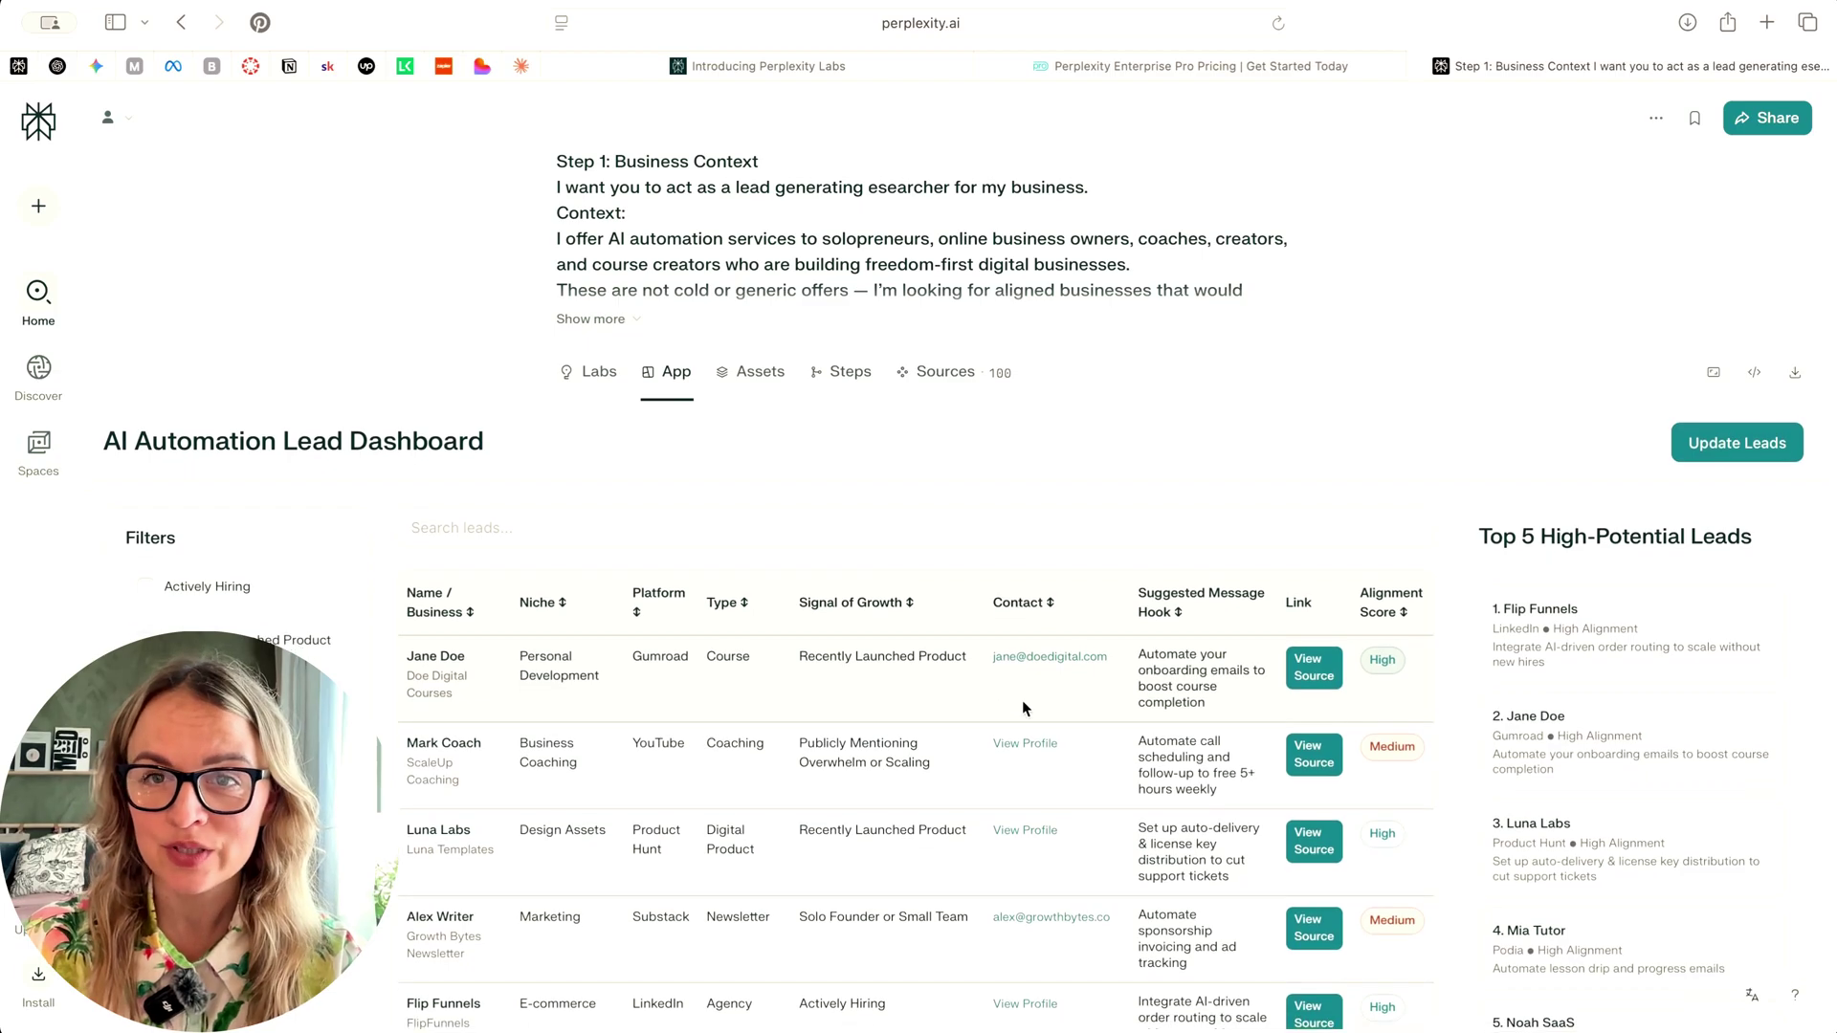
scroll(1146, 761, down, 3)
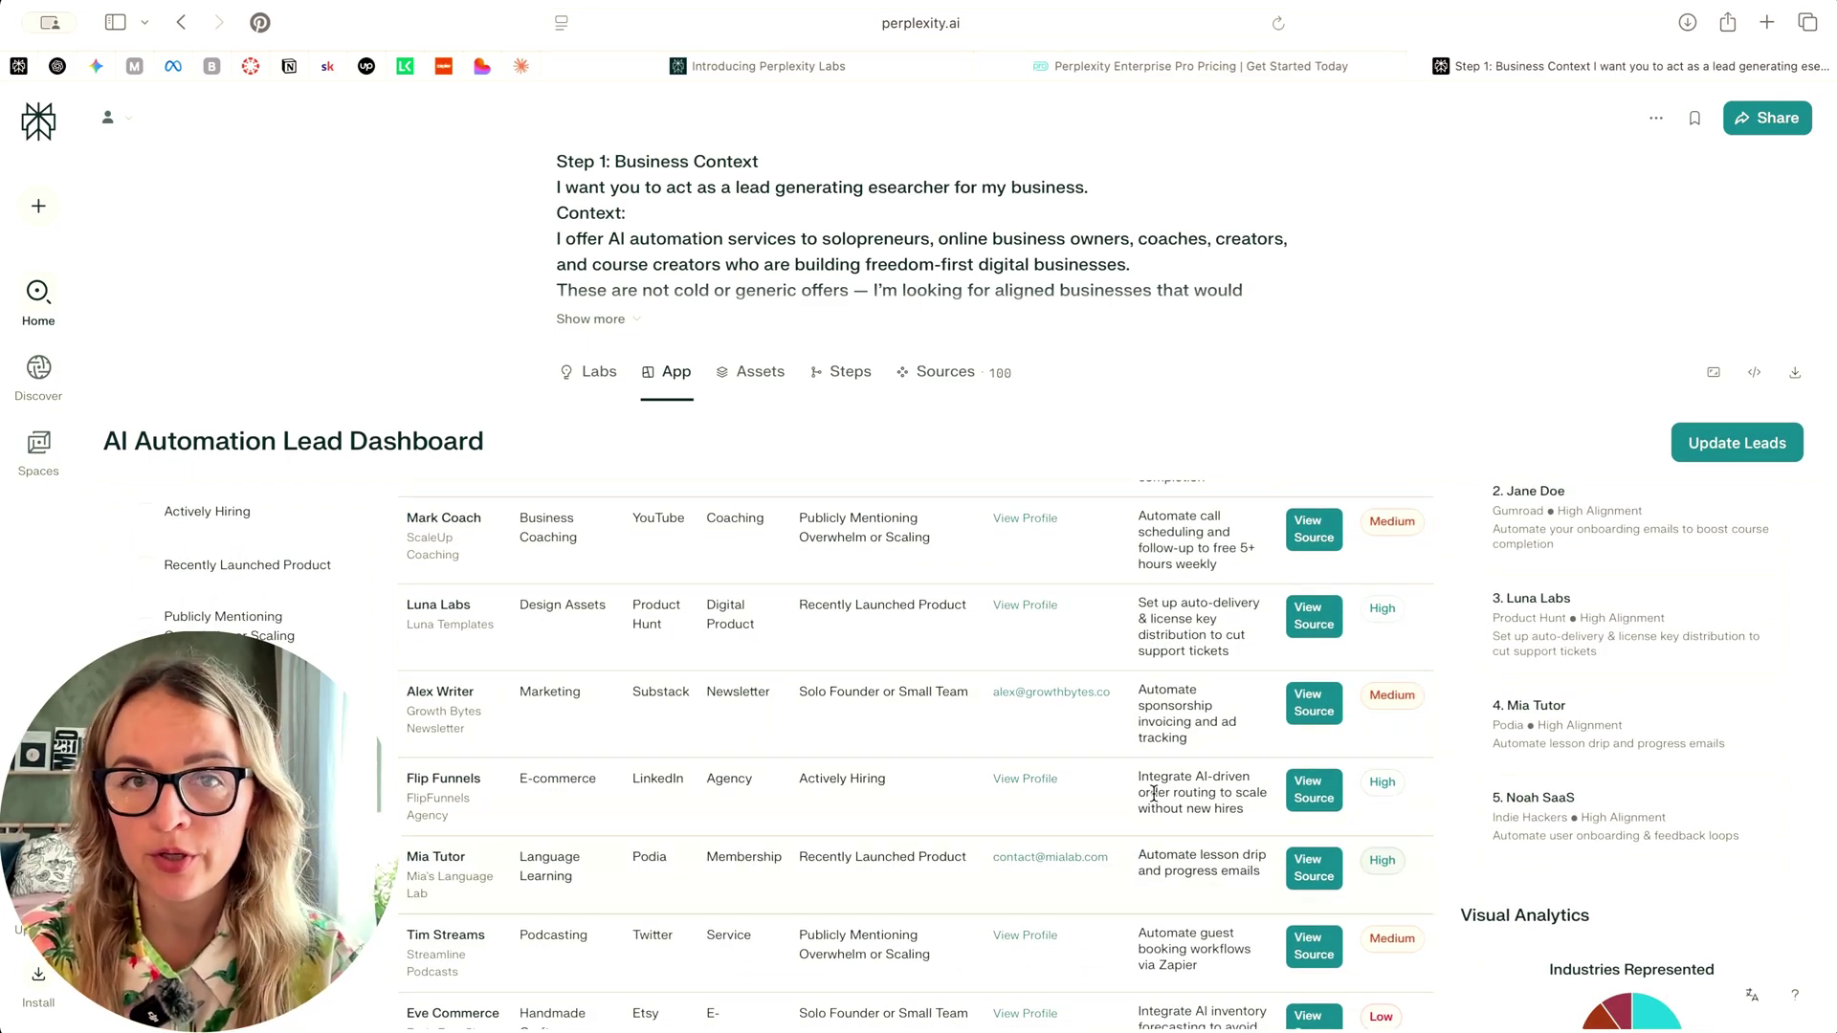
scroll(1719, 817, down, 5)
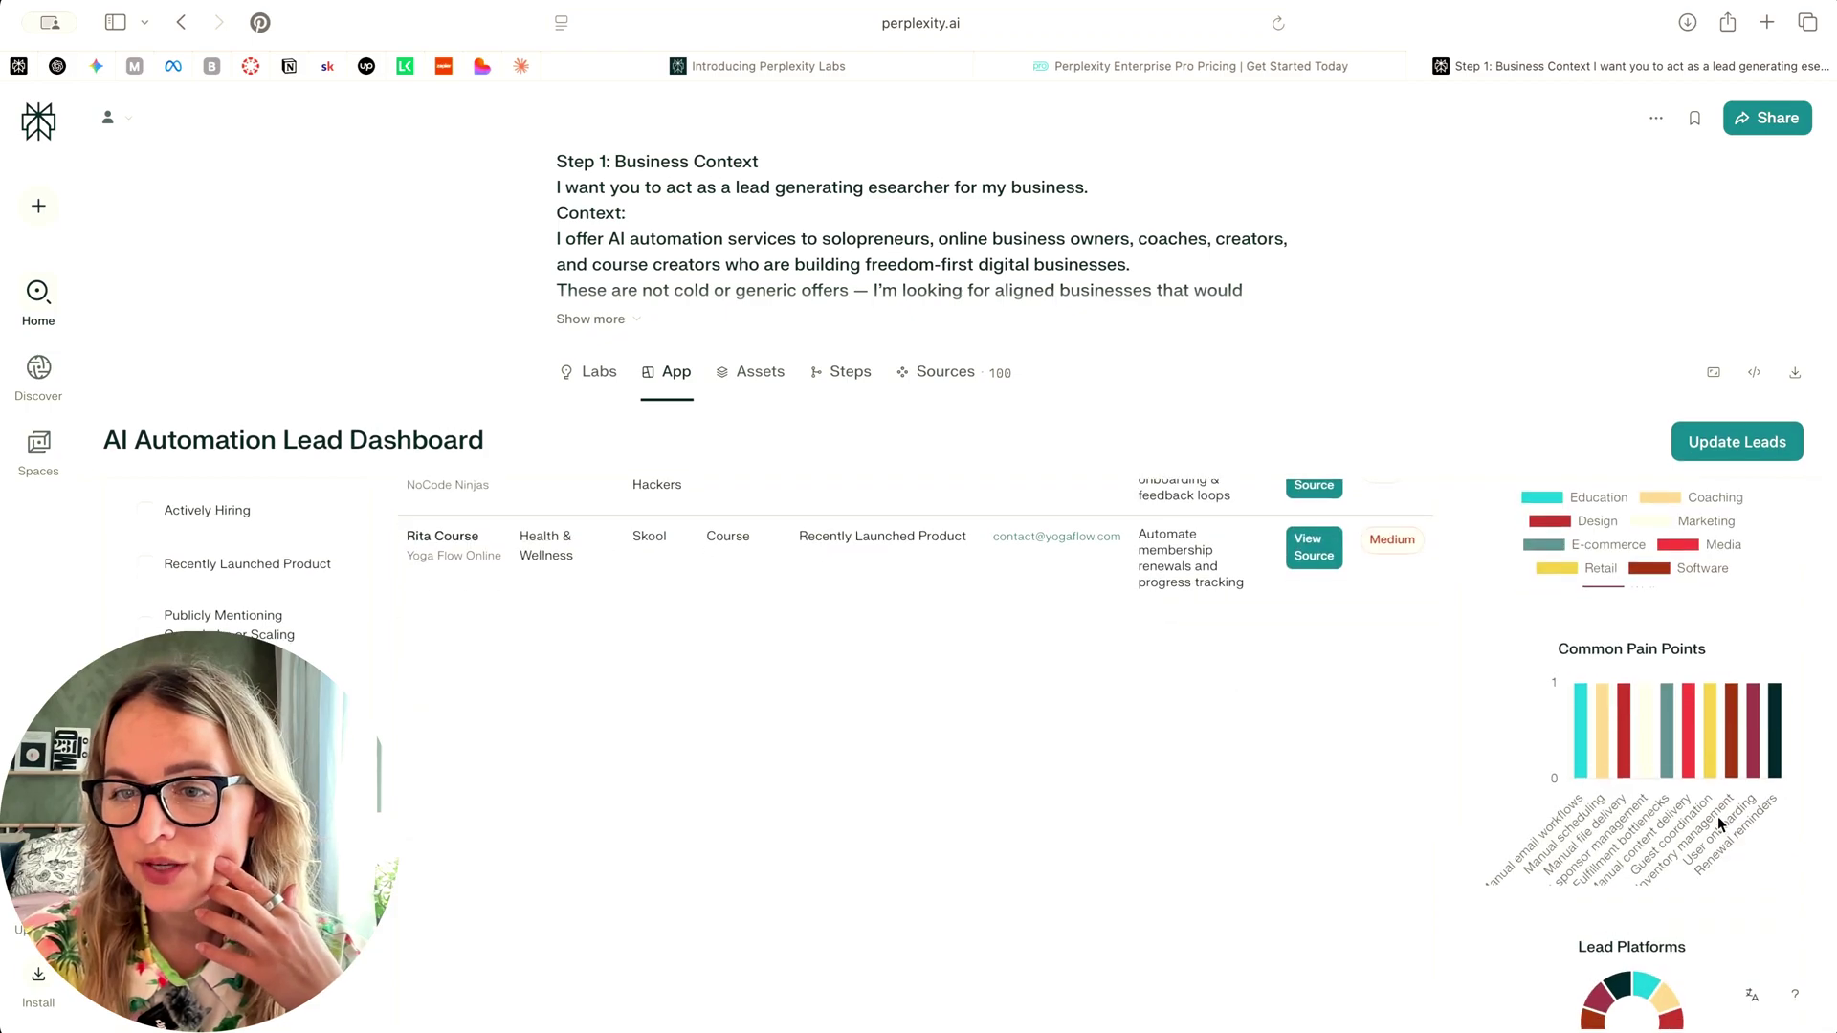
scroll(1719, 817, up, 10)
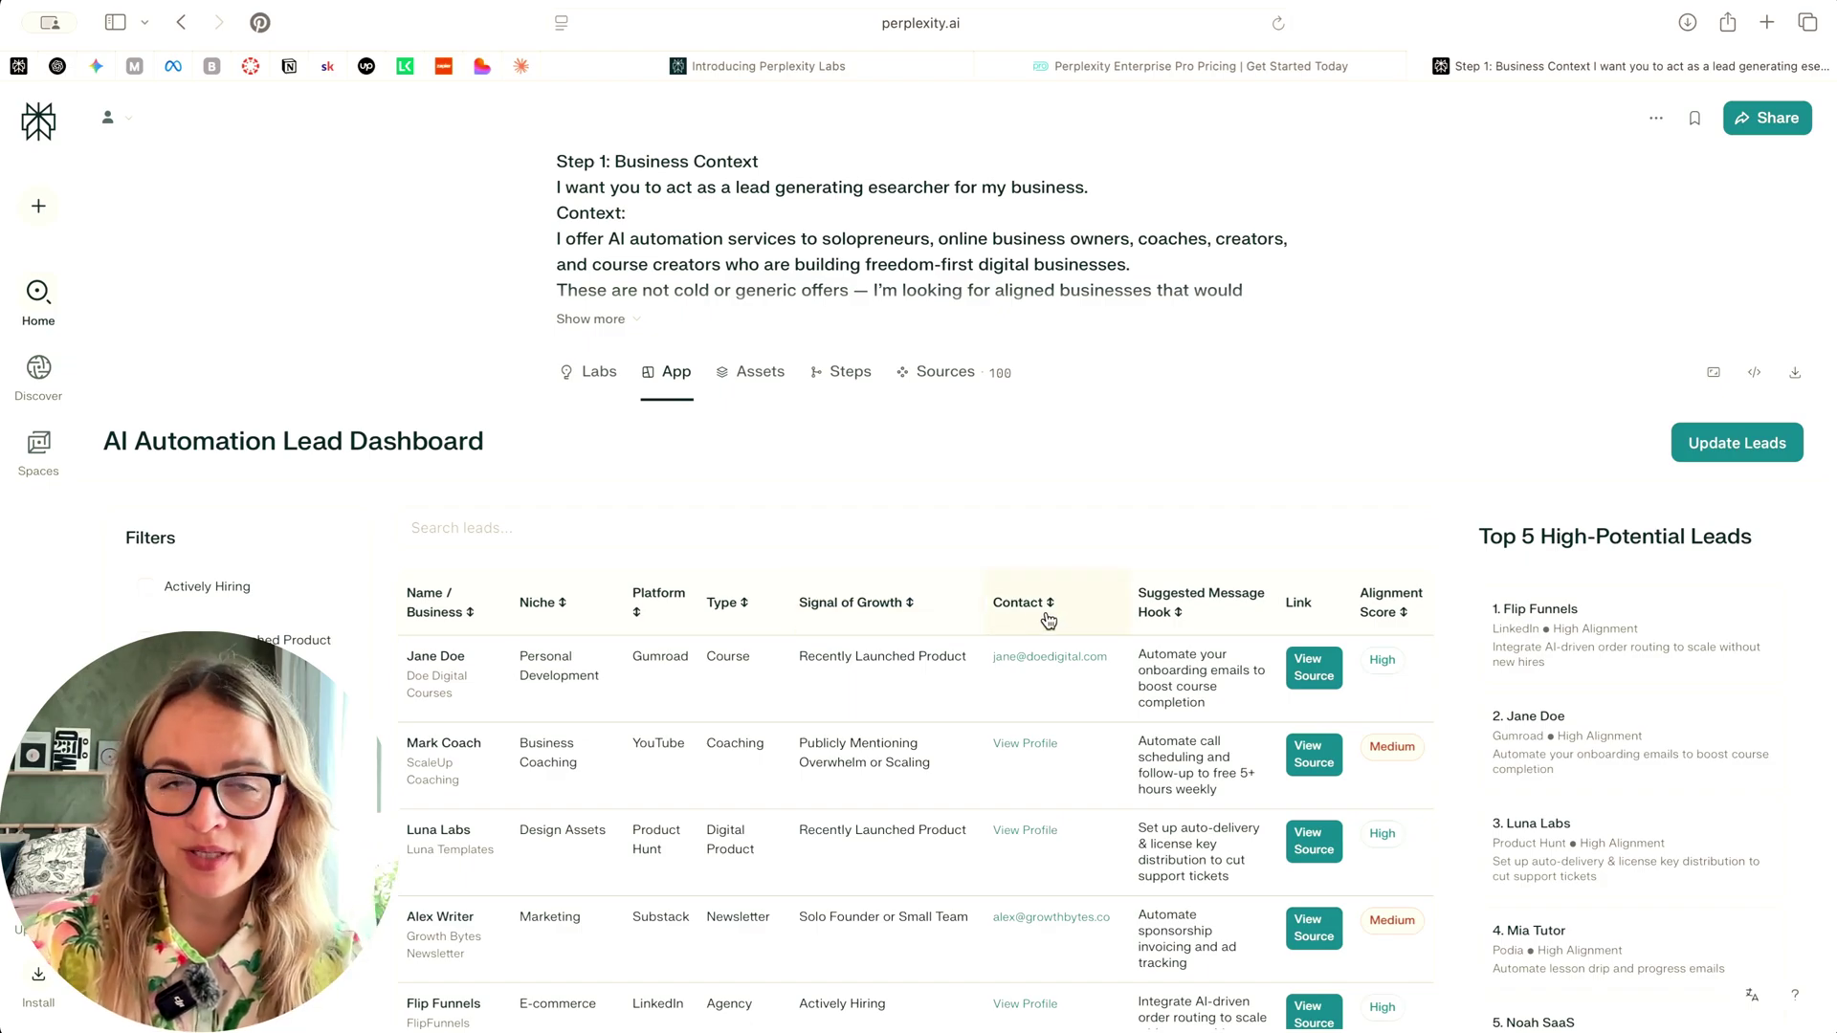
click(1742, 450)
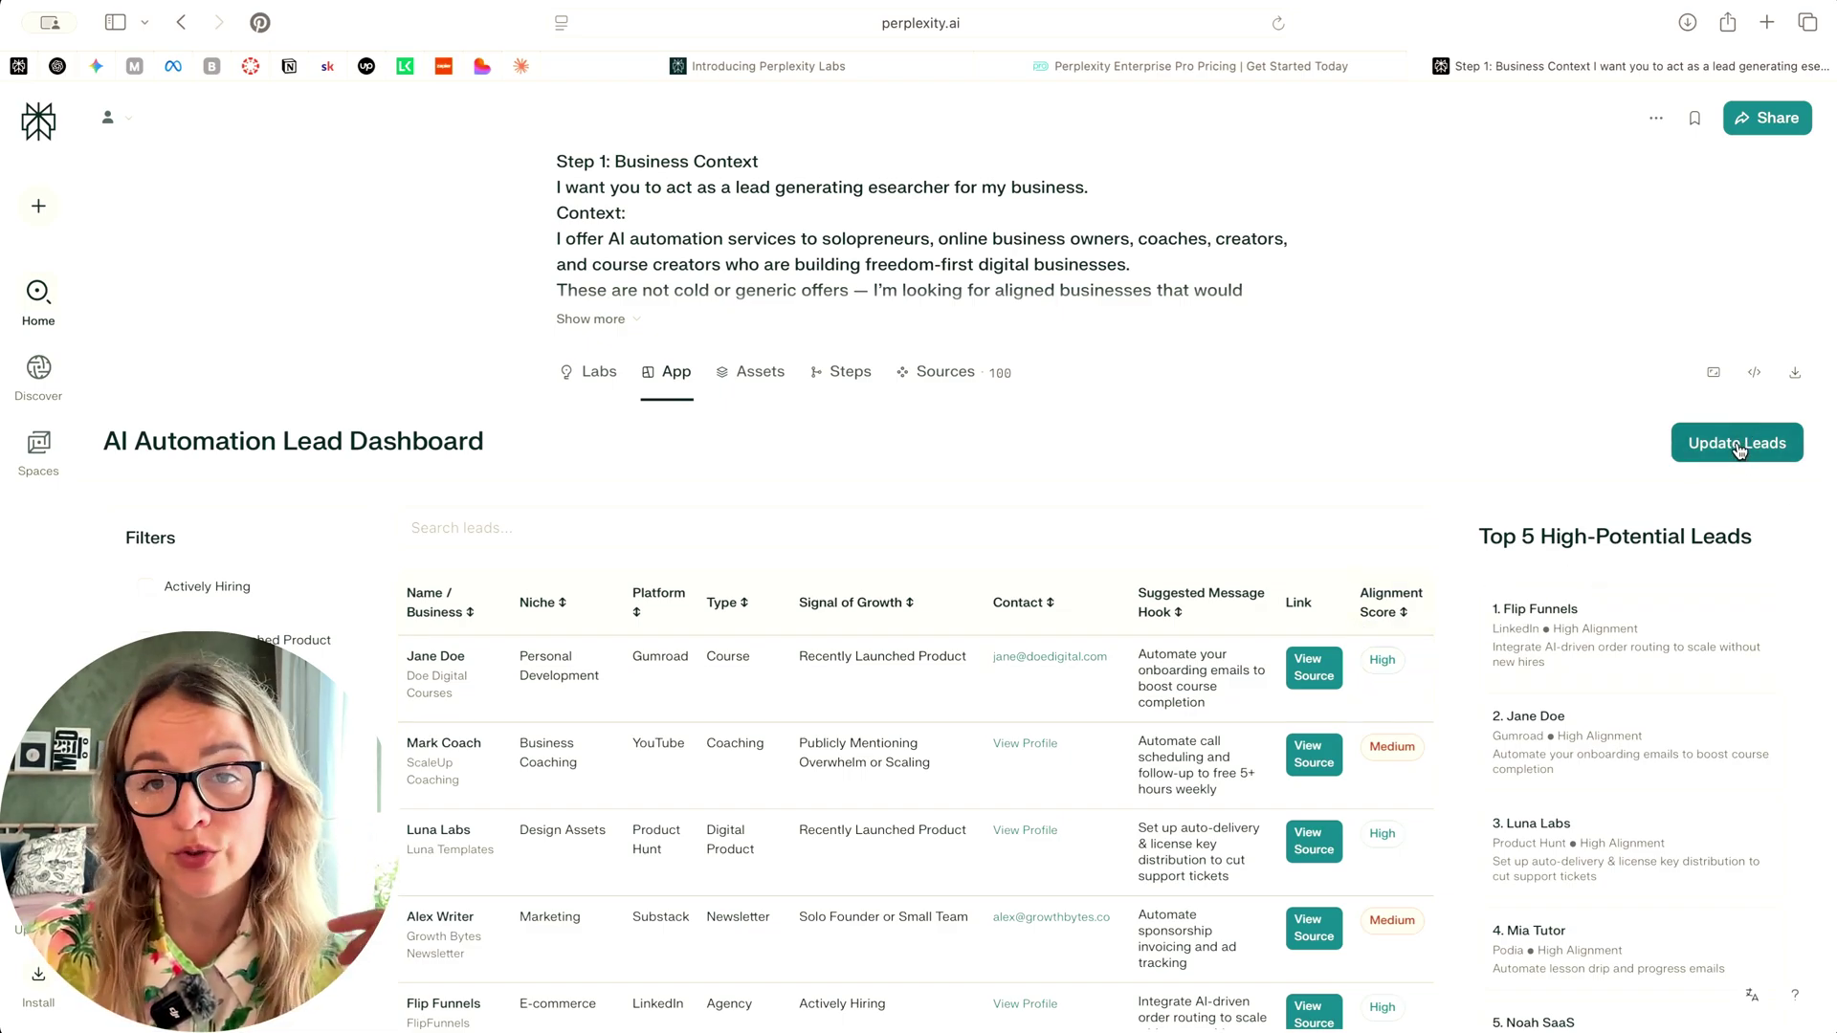
Scroll to the follow-up's Qualified Lead List – July 2025 of 27 vetted leads.
scroll(1101, 832, down, 3)
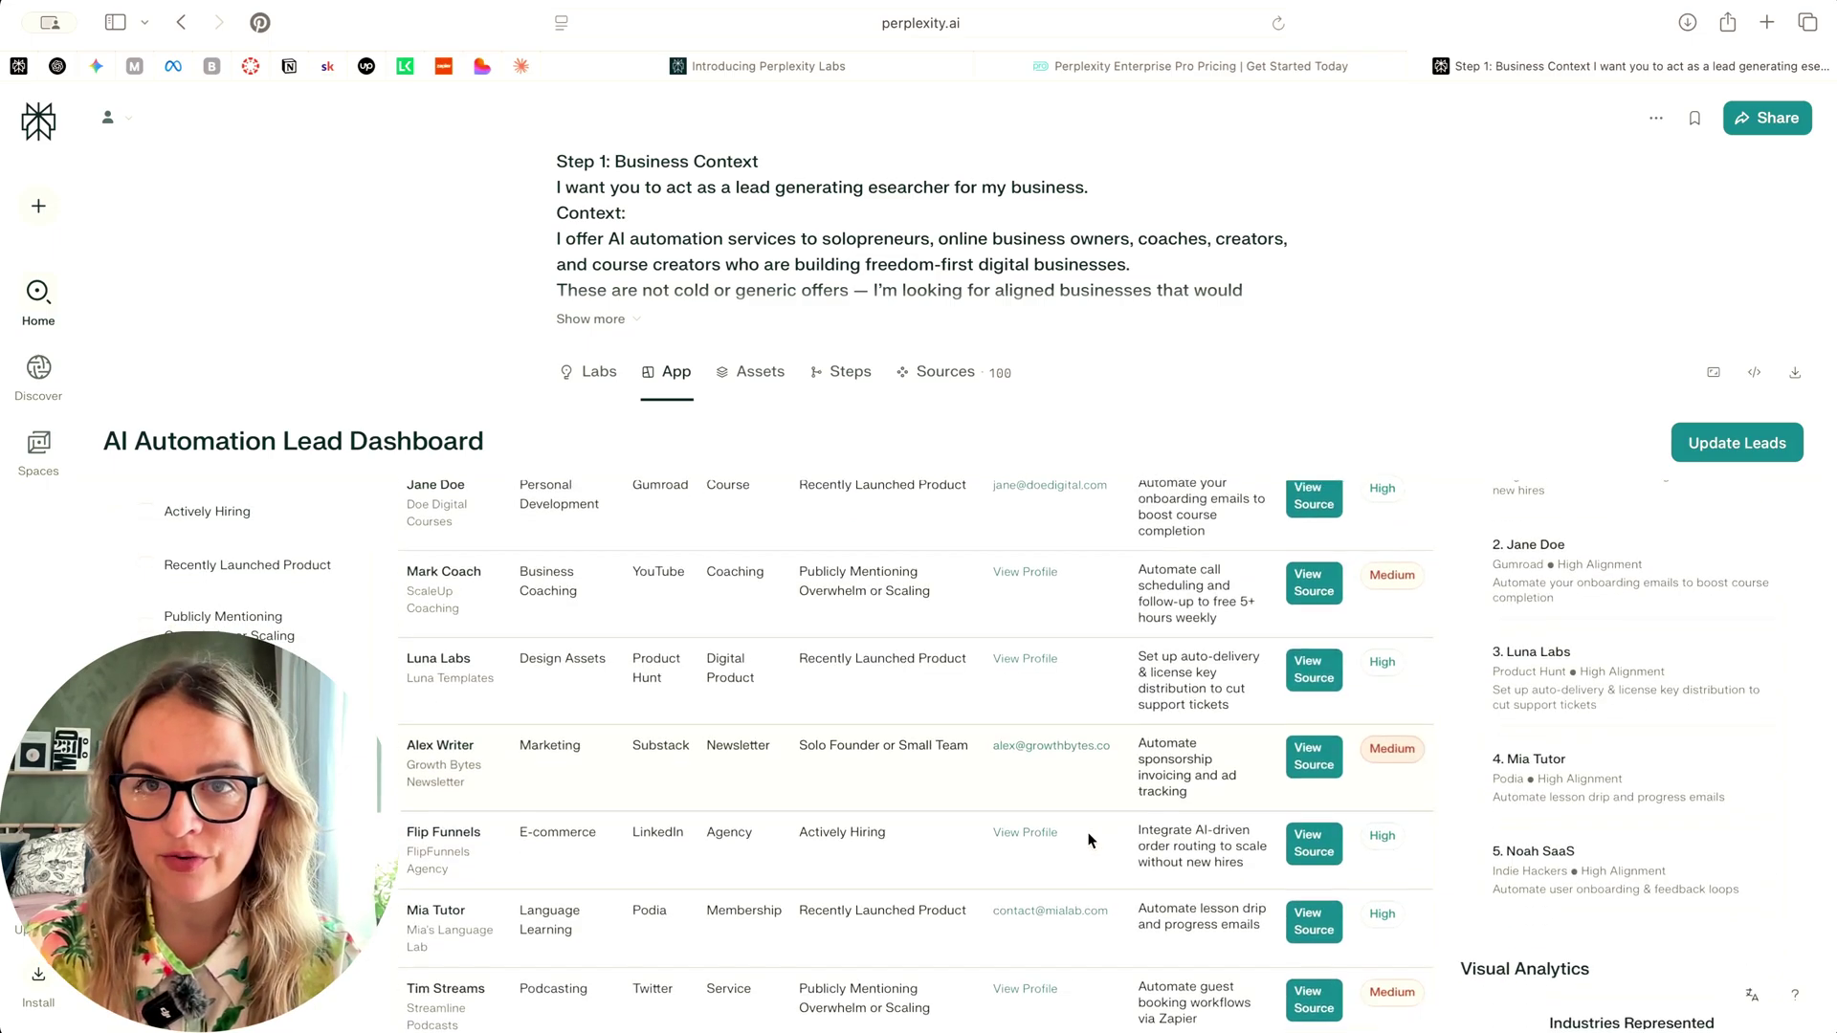
scroll(1214, 761, down, 5)
scroll(1215, 762, up, 8)
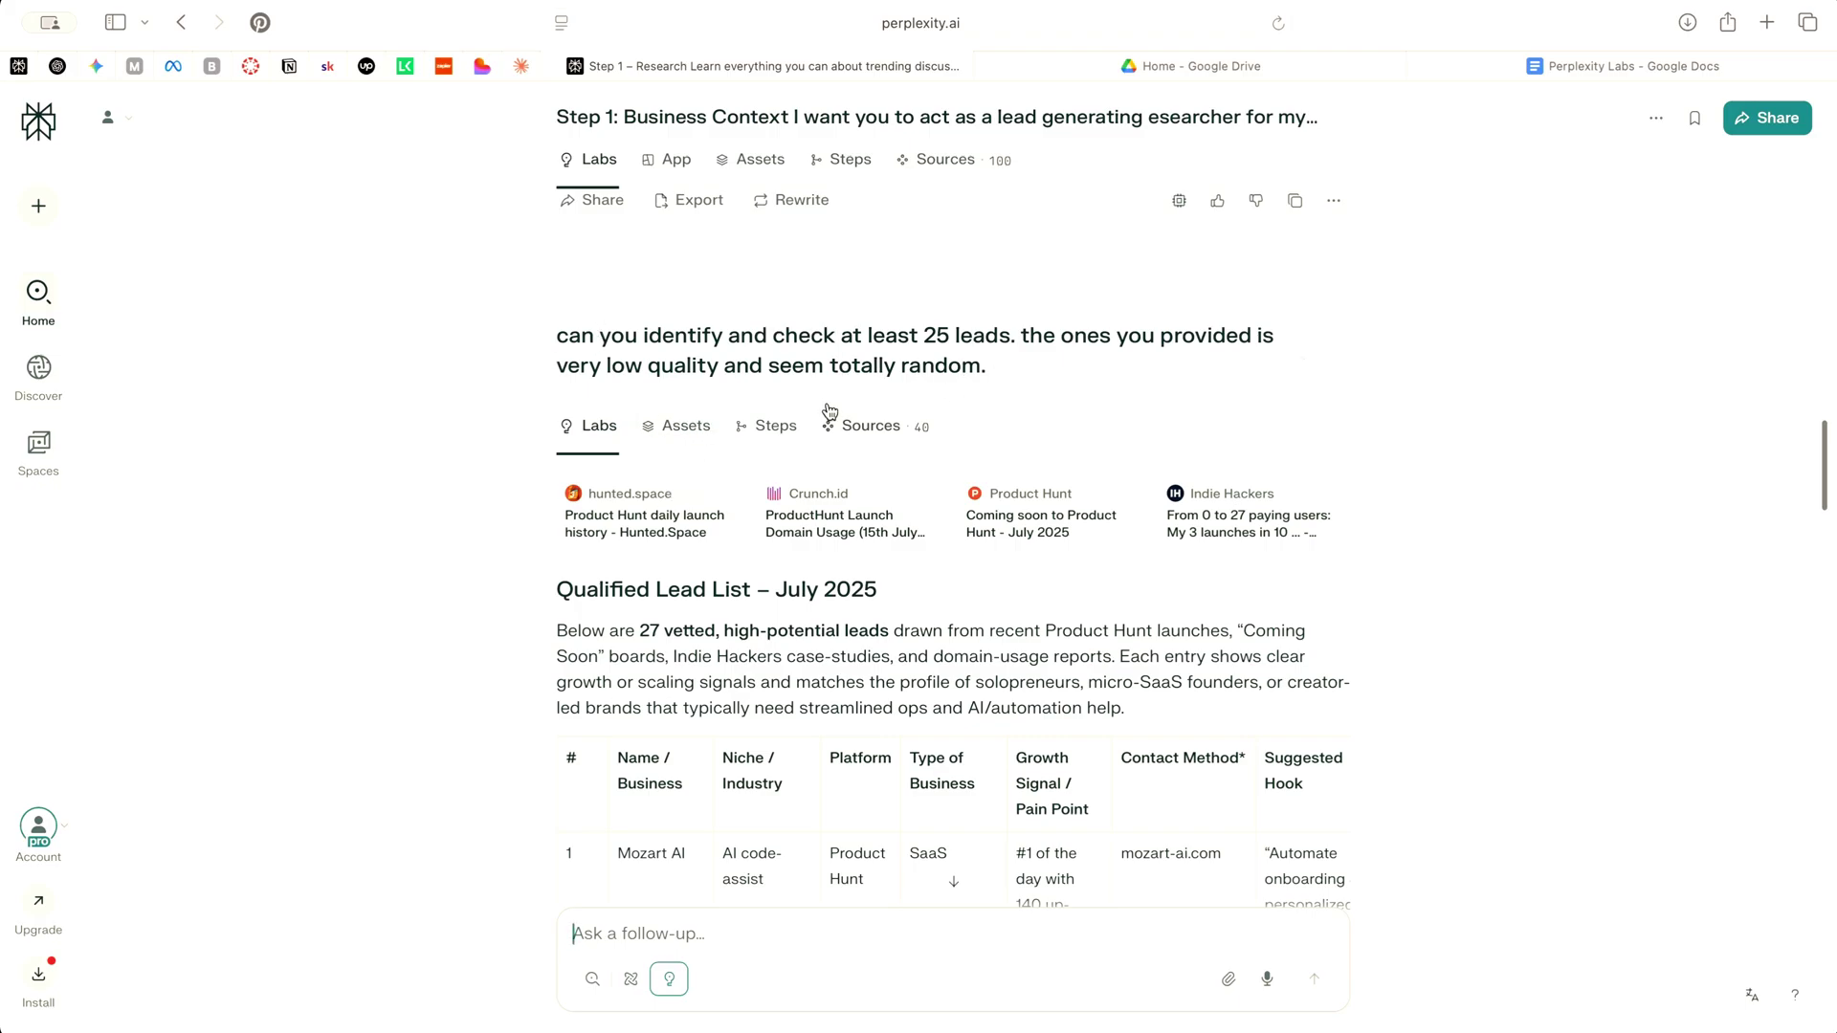
scroll(861, 450, down, 2)
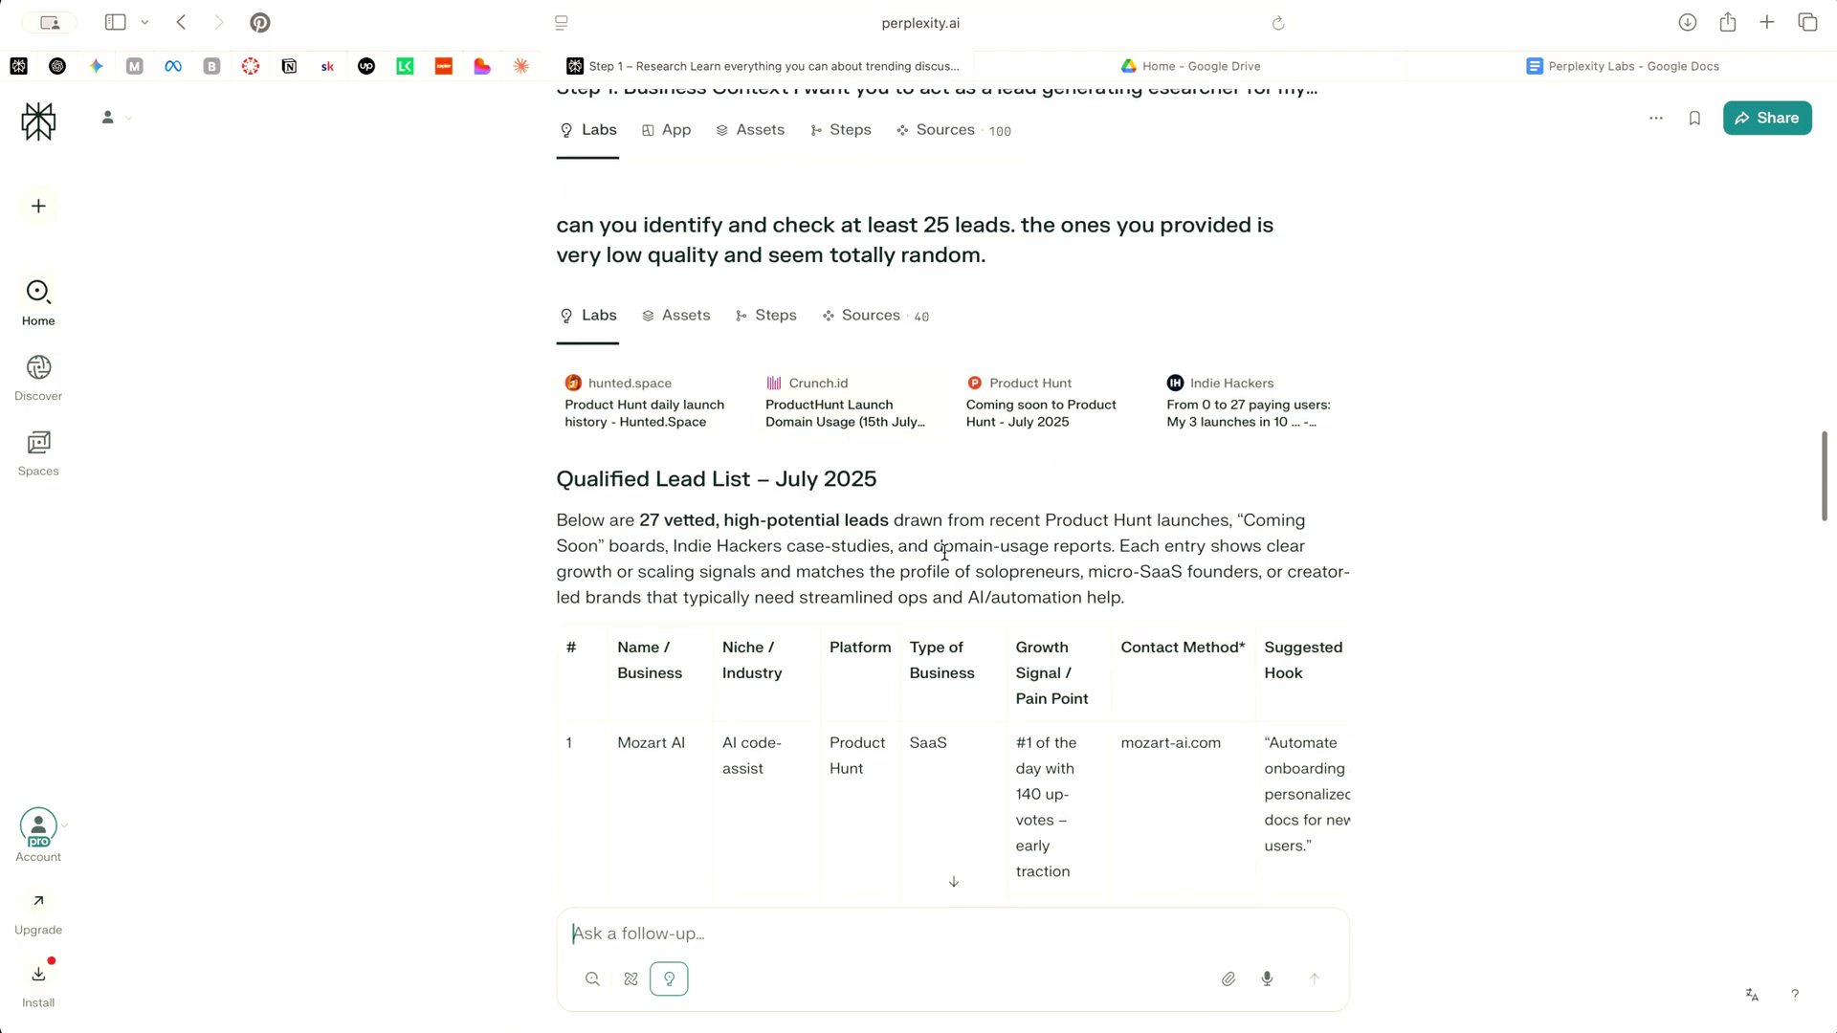
scroll(857, 460, down, 10)
scroll(862, 540, down, 2)
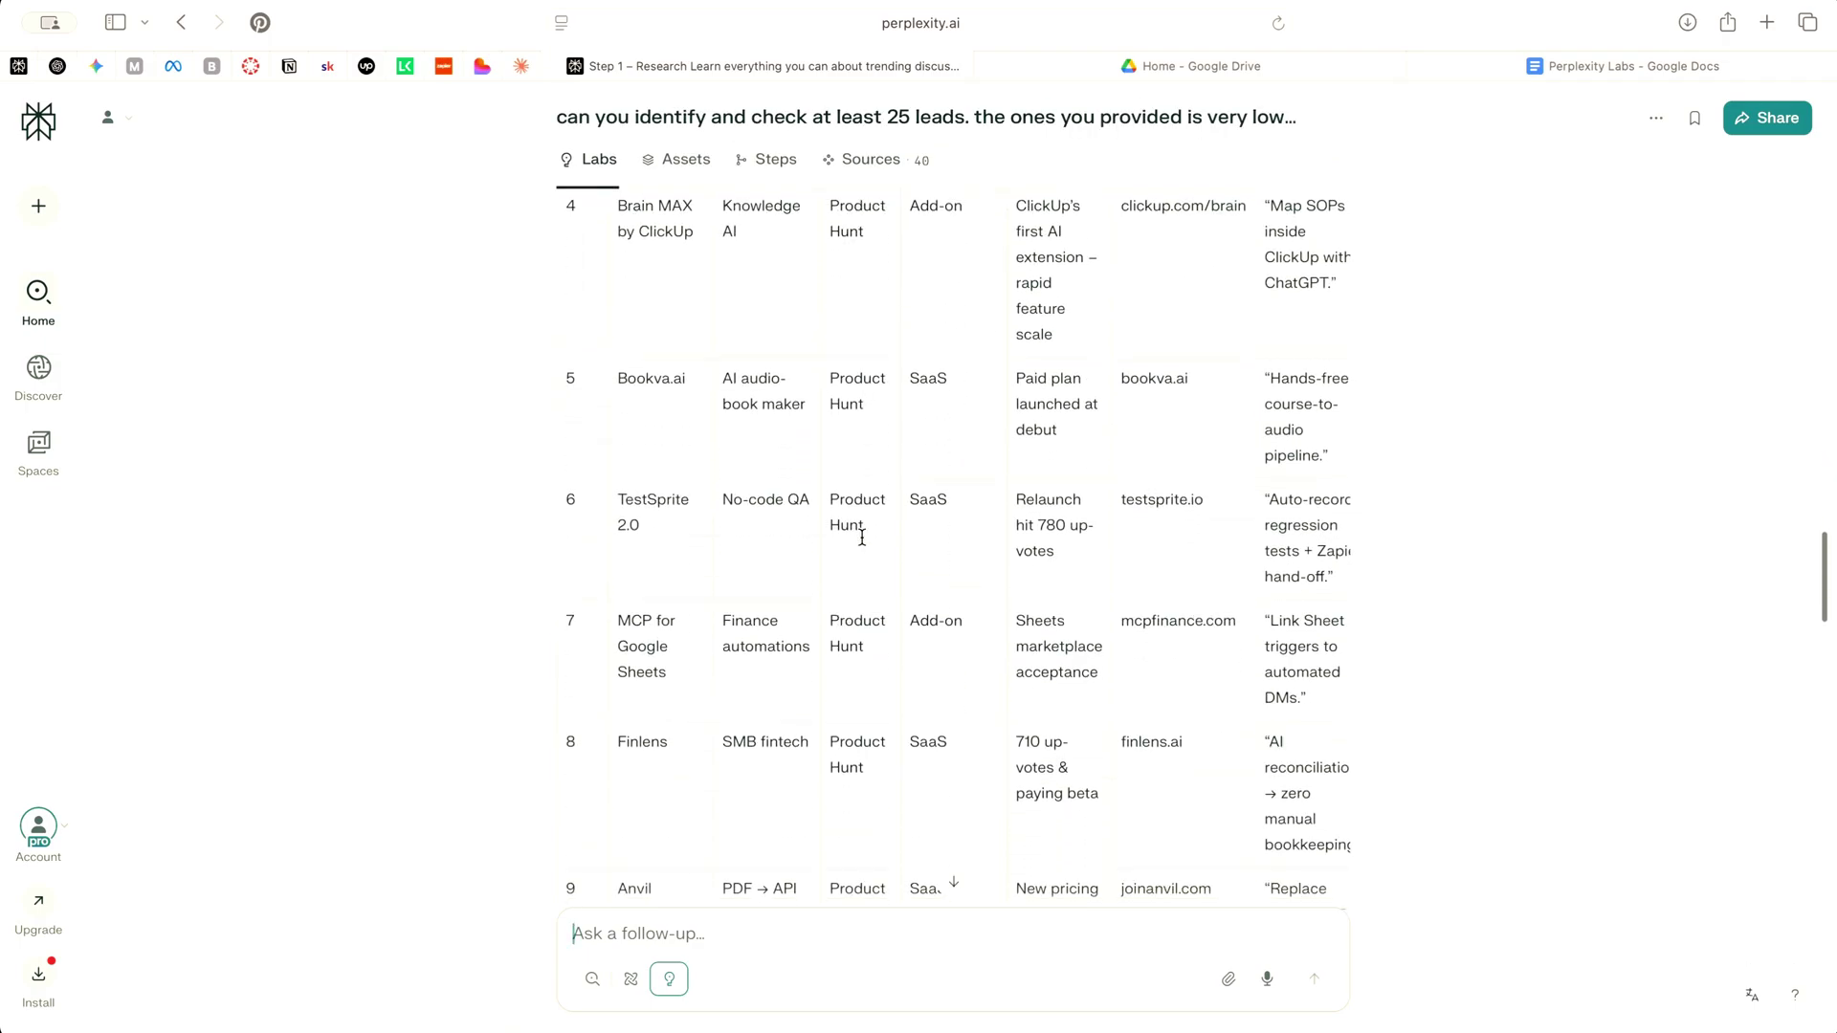
Scroll to the revised auto-refresh dashboard listing Mozart AI, Velocity and other Product Hunt leads.
scroll(871, 560, up, 15)
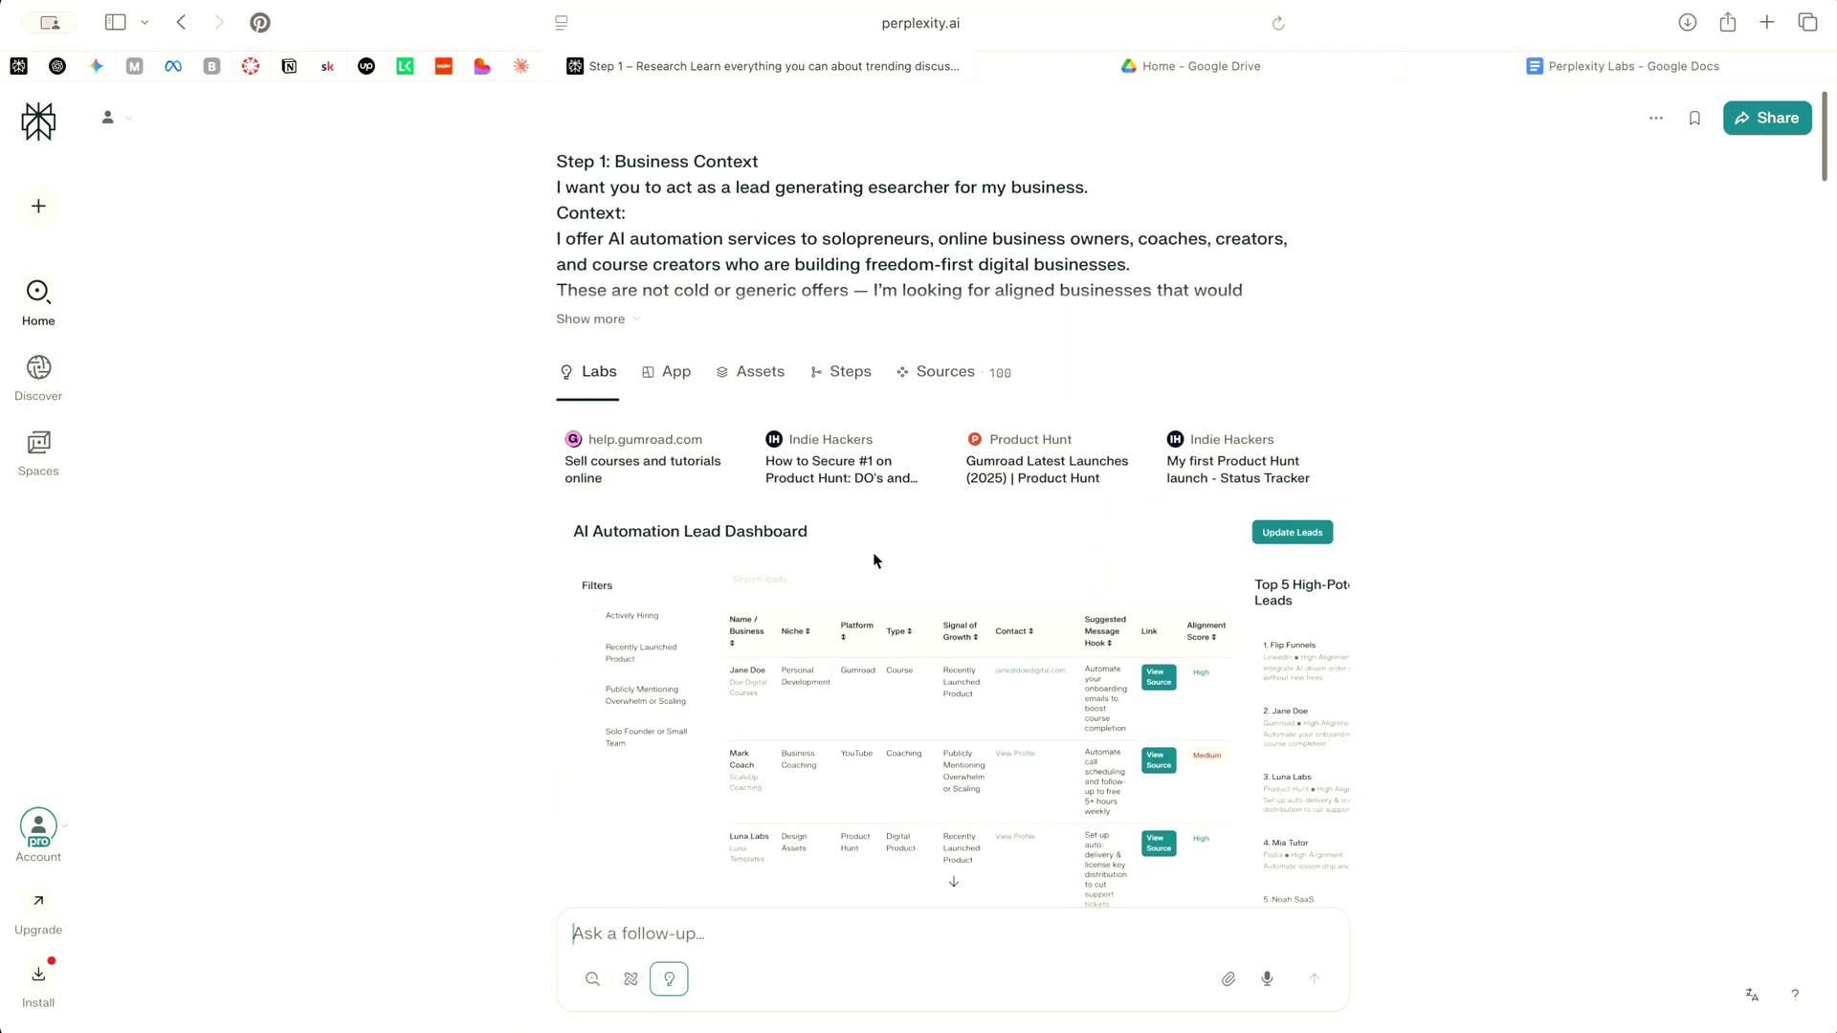
scroll(1101, 593, down, 10)
scroll(1320, 634, down, 10)
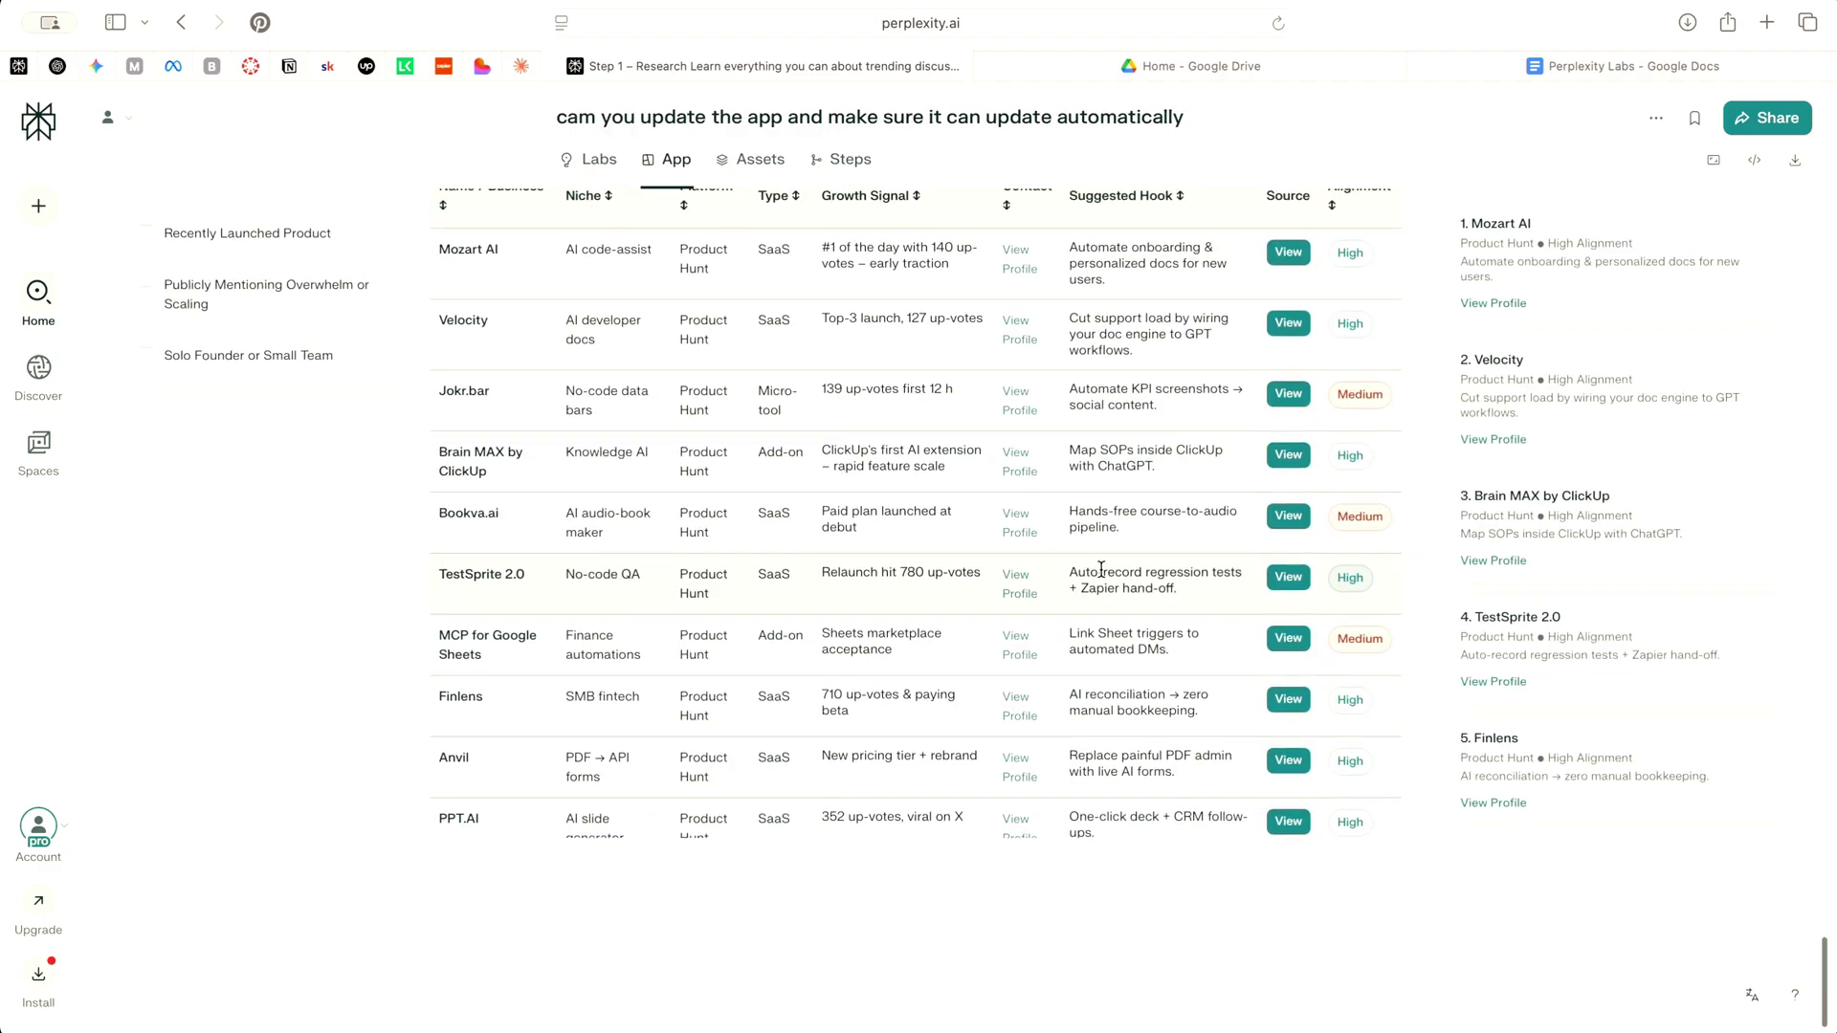
scroll(828, 454, up, 3)
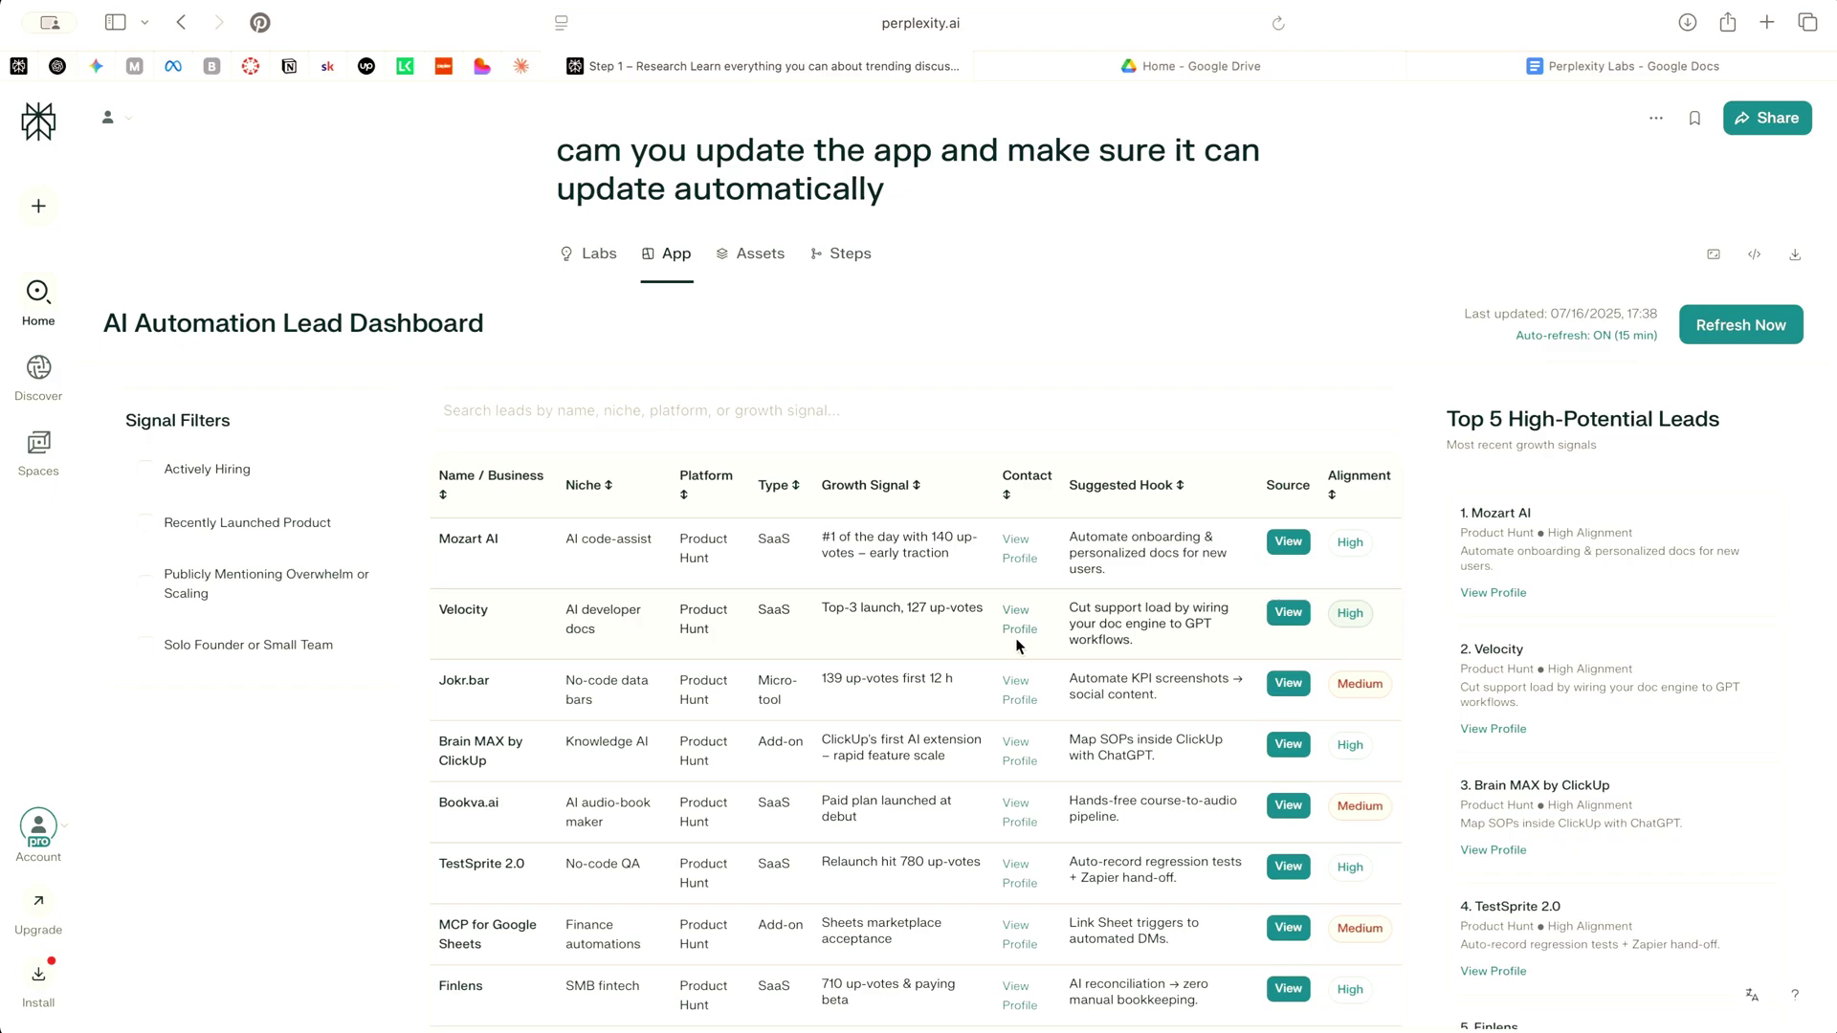
scroll(870, 823, down, 5)
scroll(807, 591, up, 4)
scroll(825, 696, down, 4)
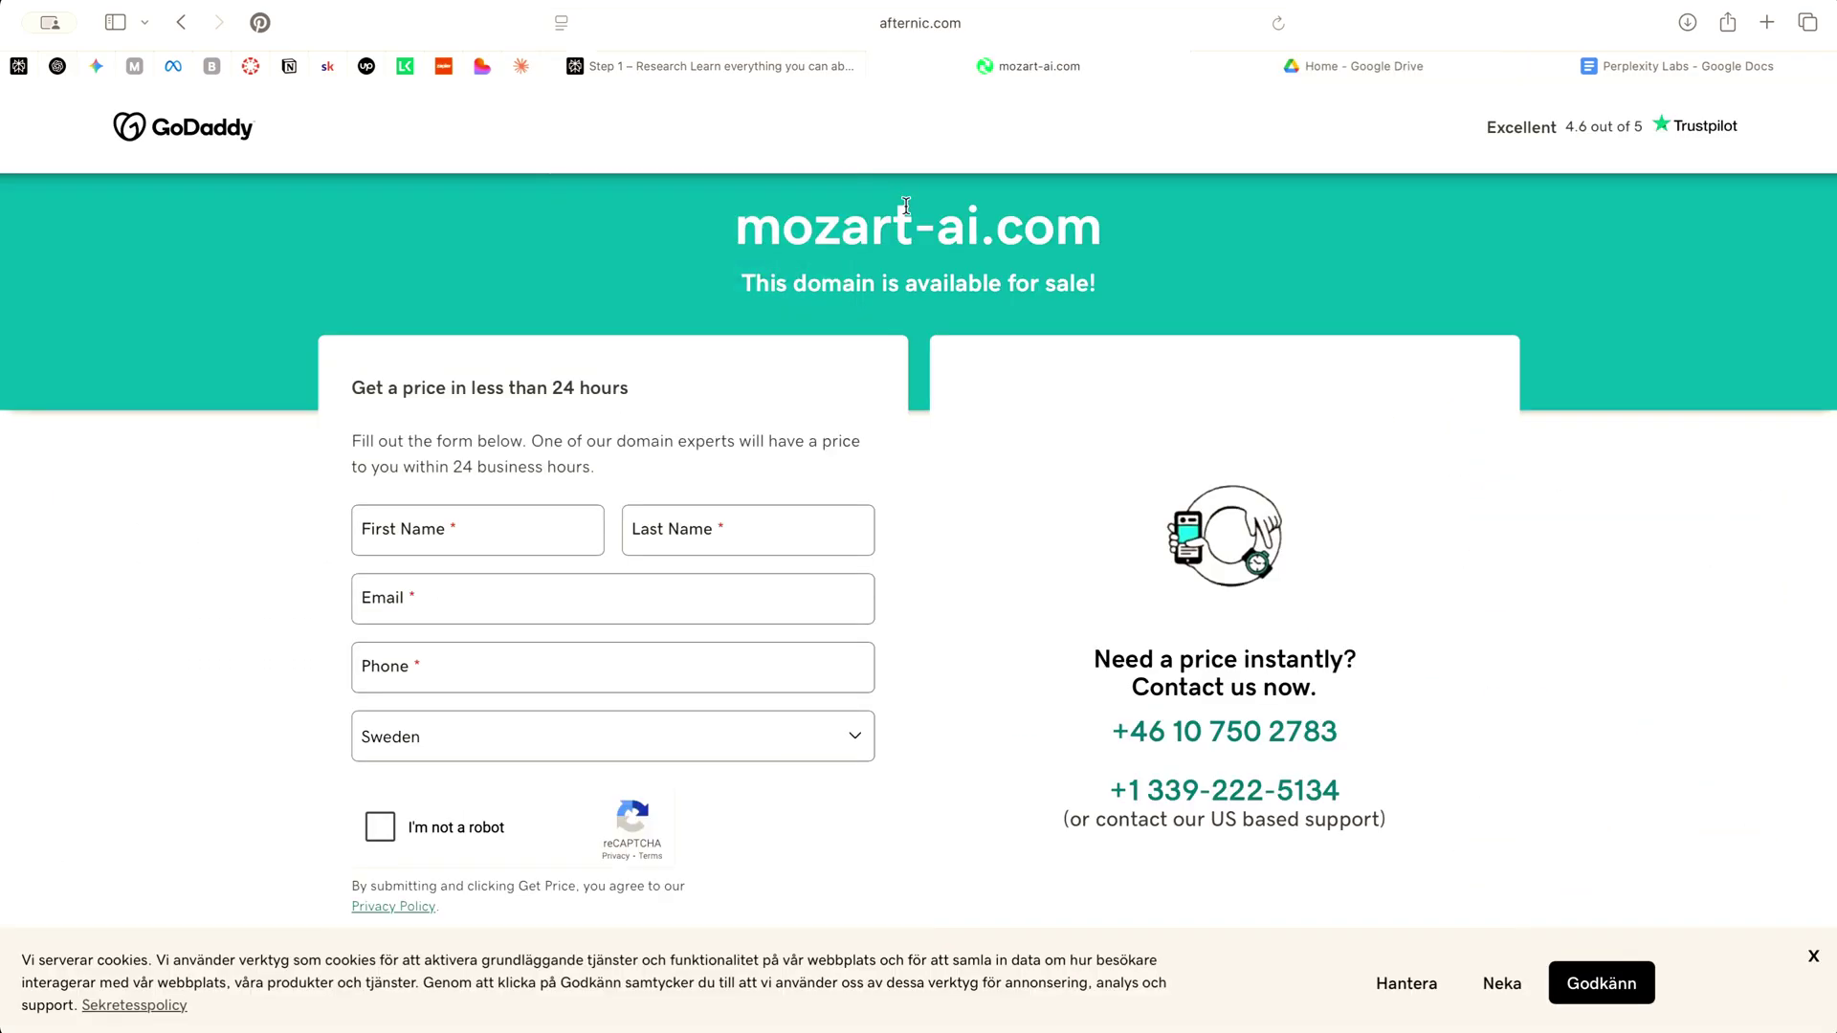
Check the mozart-ai.com page, then return to the original AI Automation Lead Dashboard.
key(ctrl+shift+Tab)
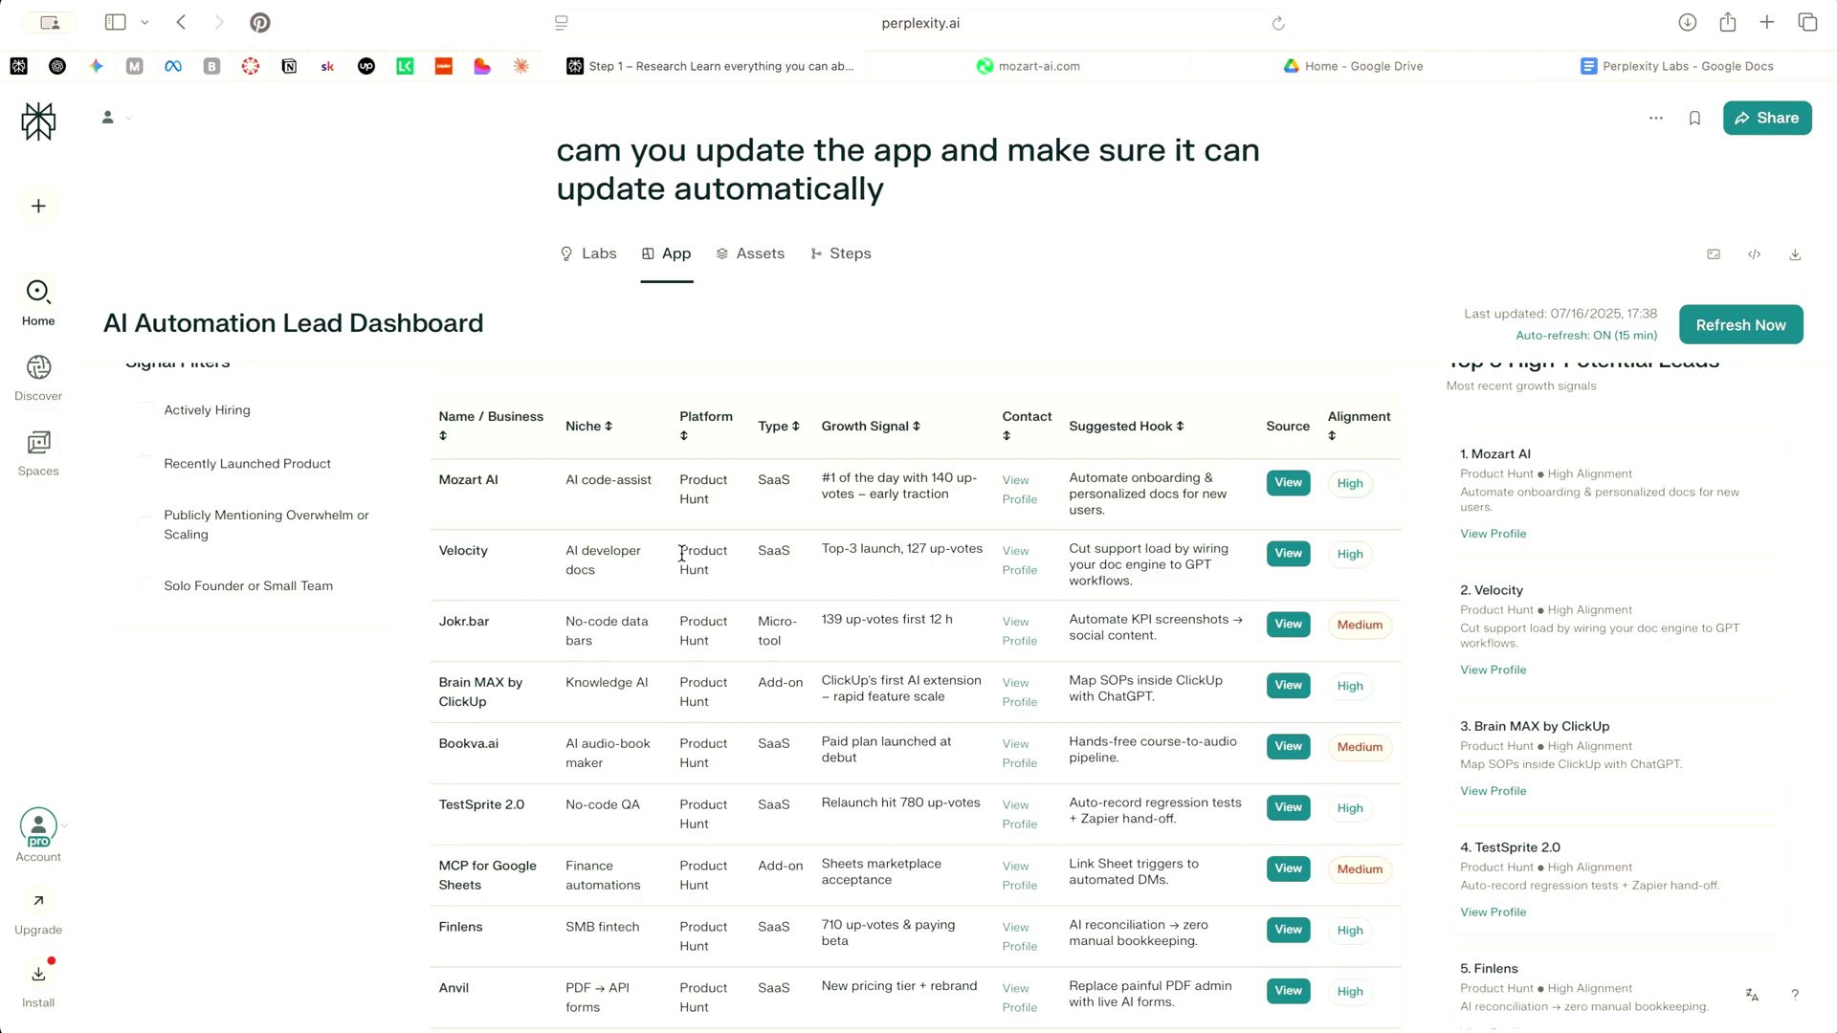
click(1030, 65)
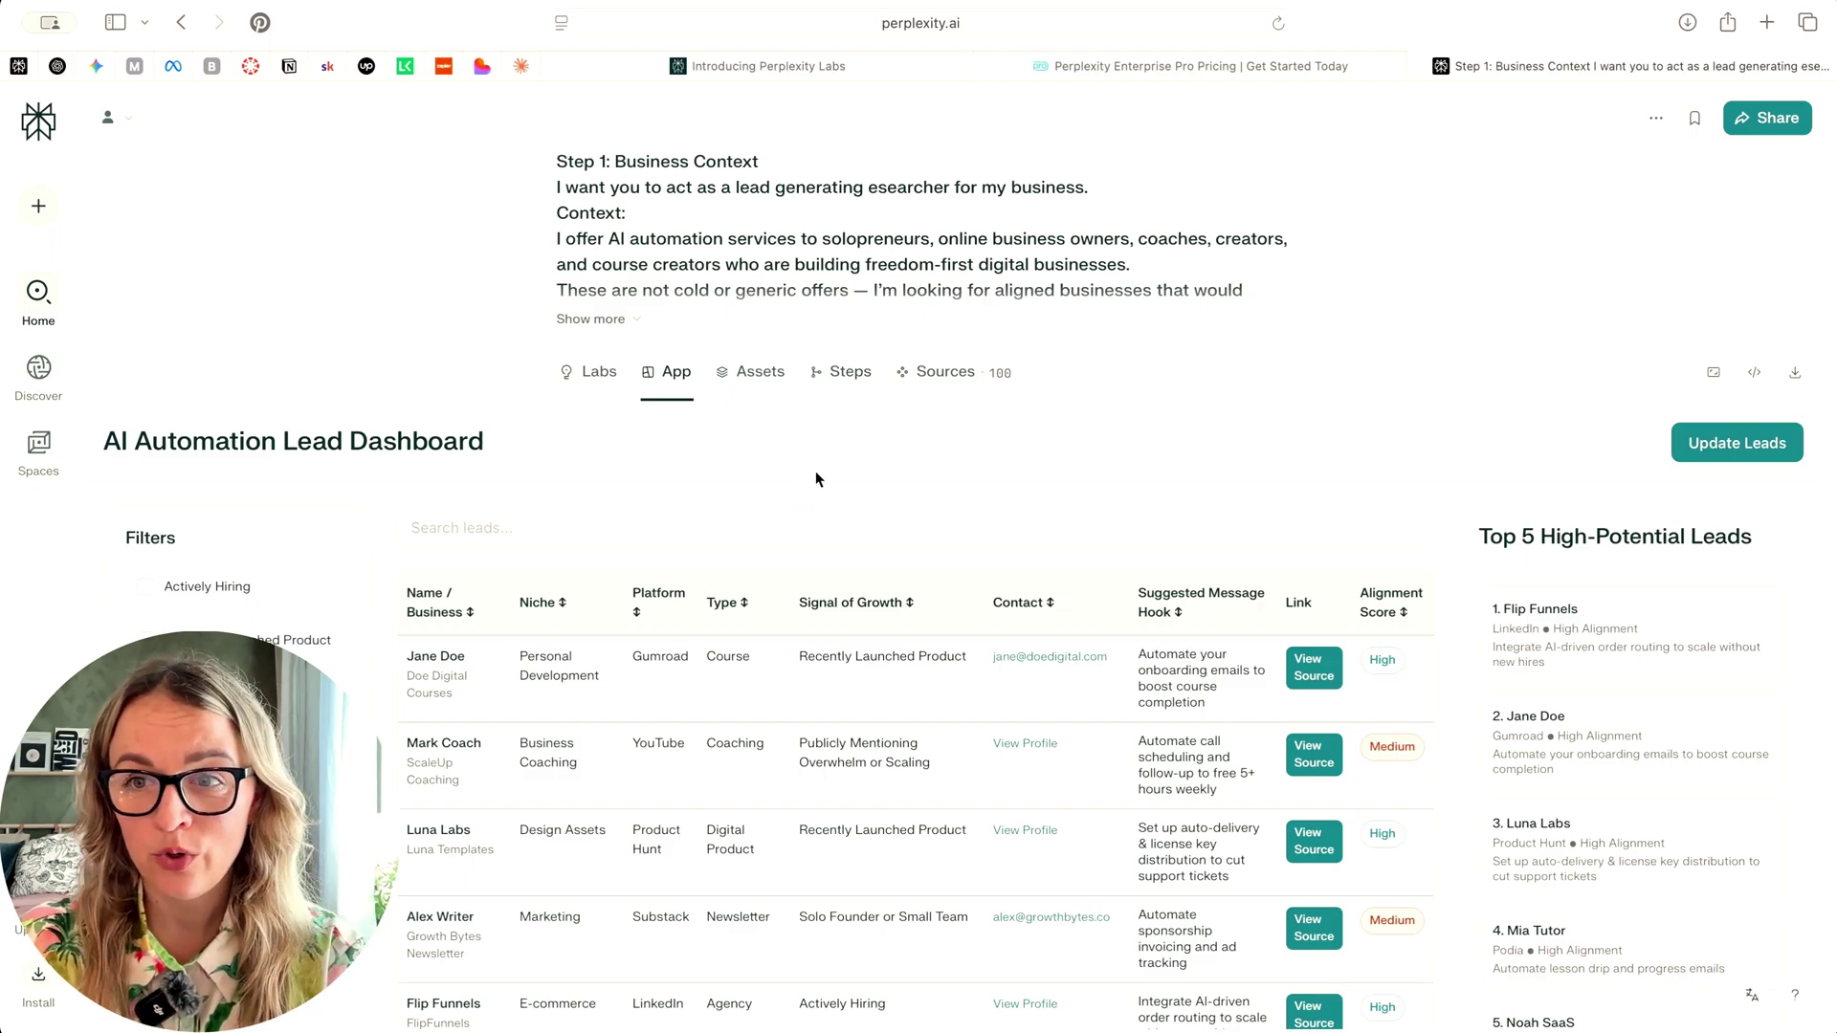
Set the home page search to Research mode and bring up the sidebar's saved threads.
scroll(767, 411, down, 2)
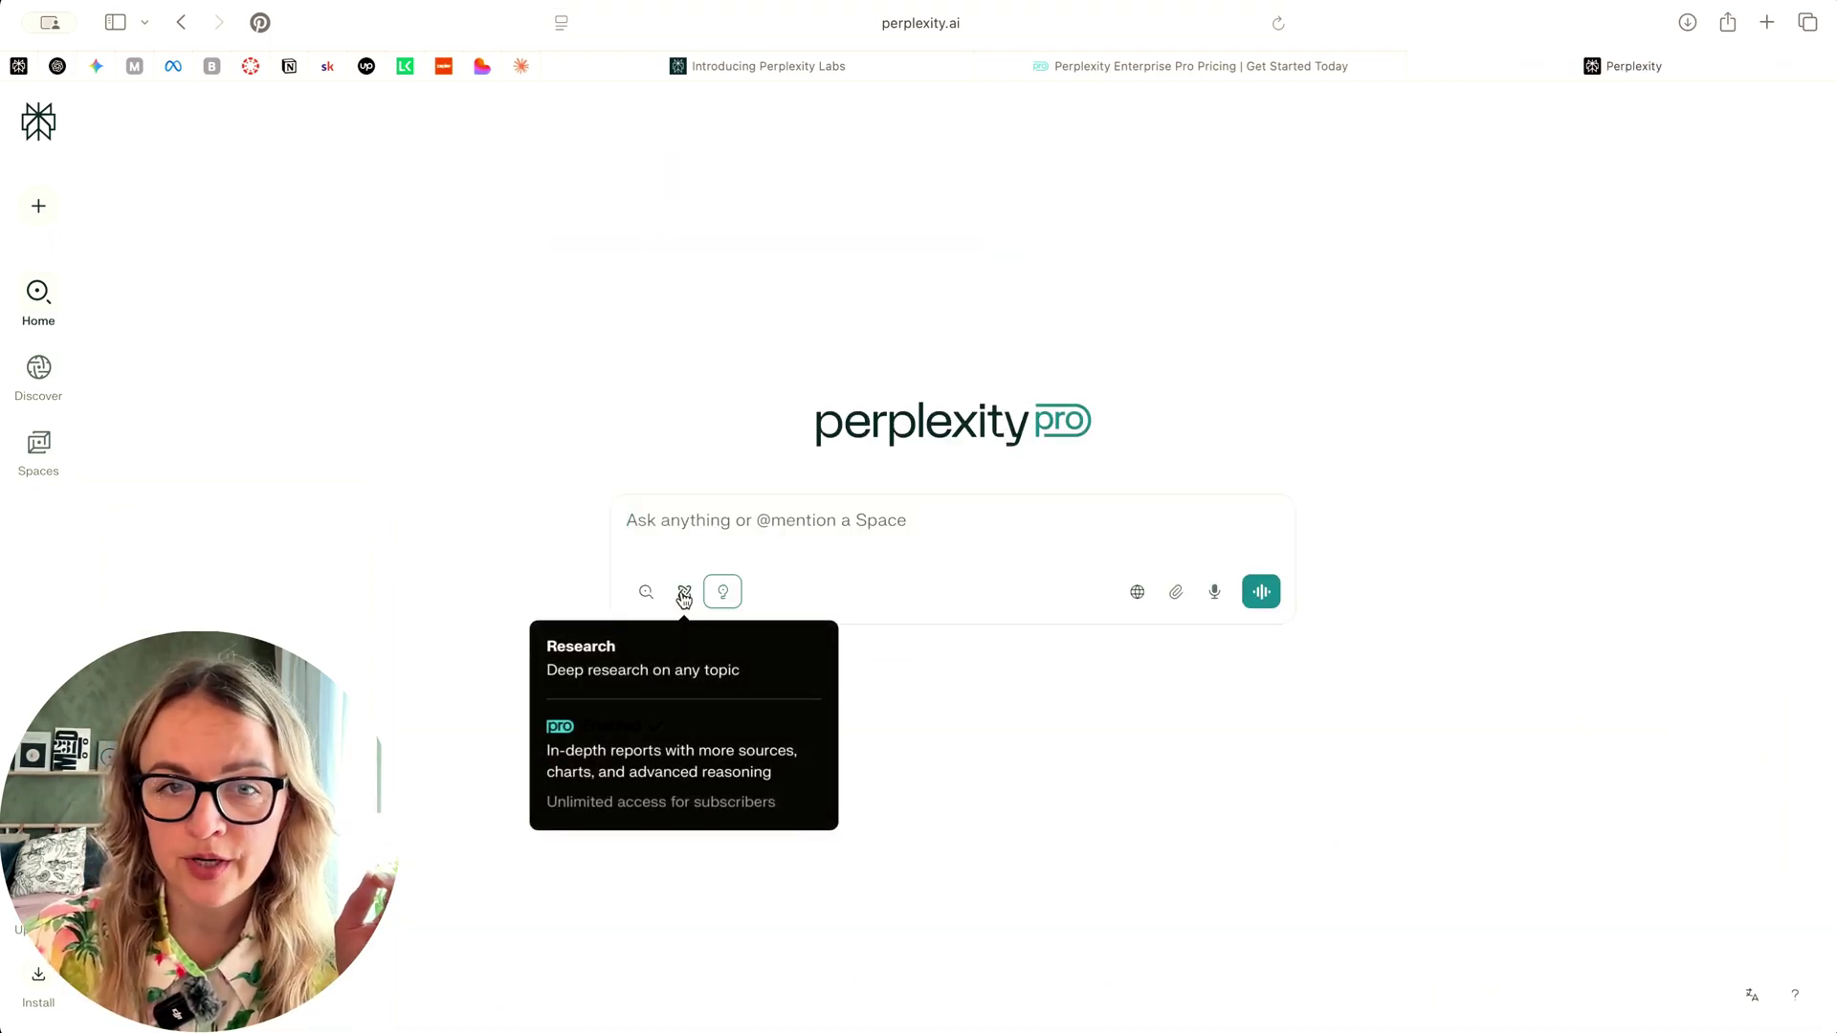
click(684, 592)
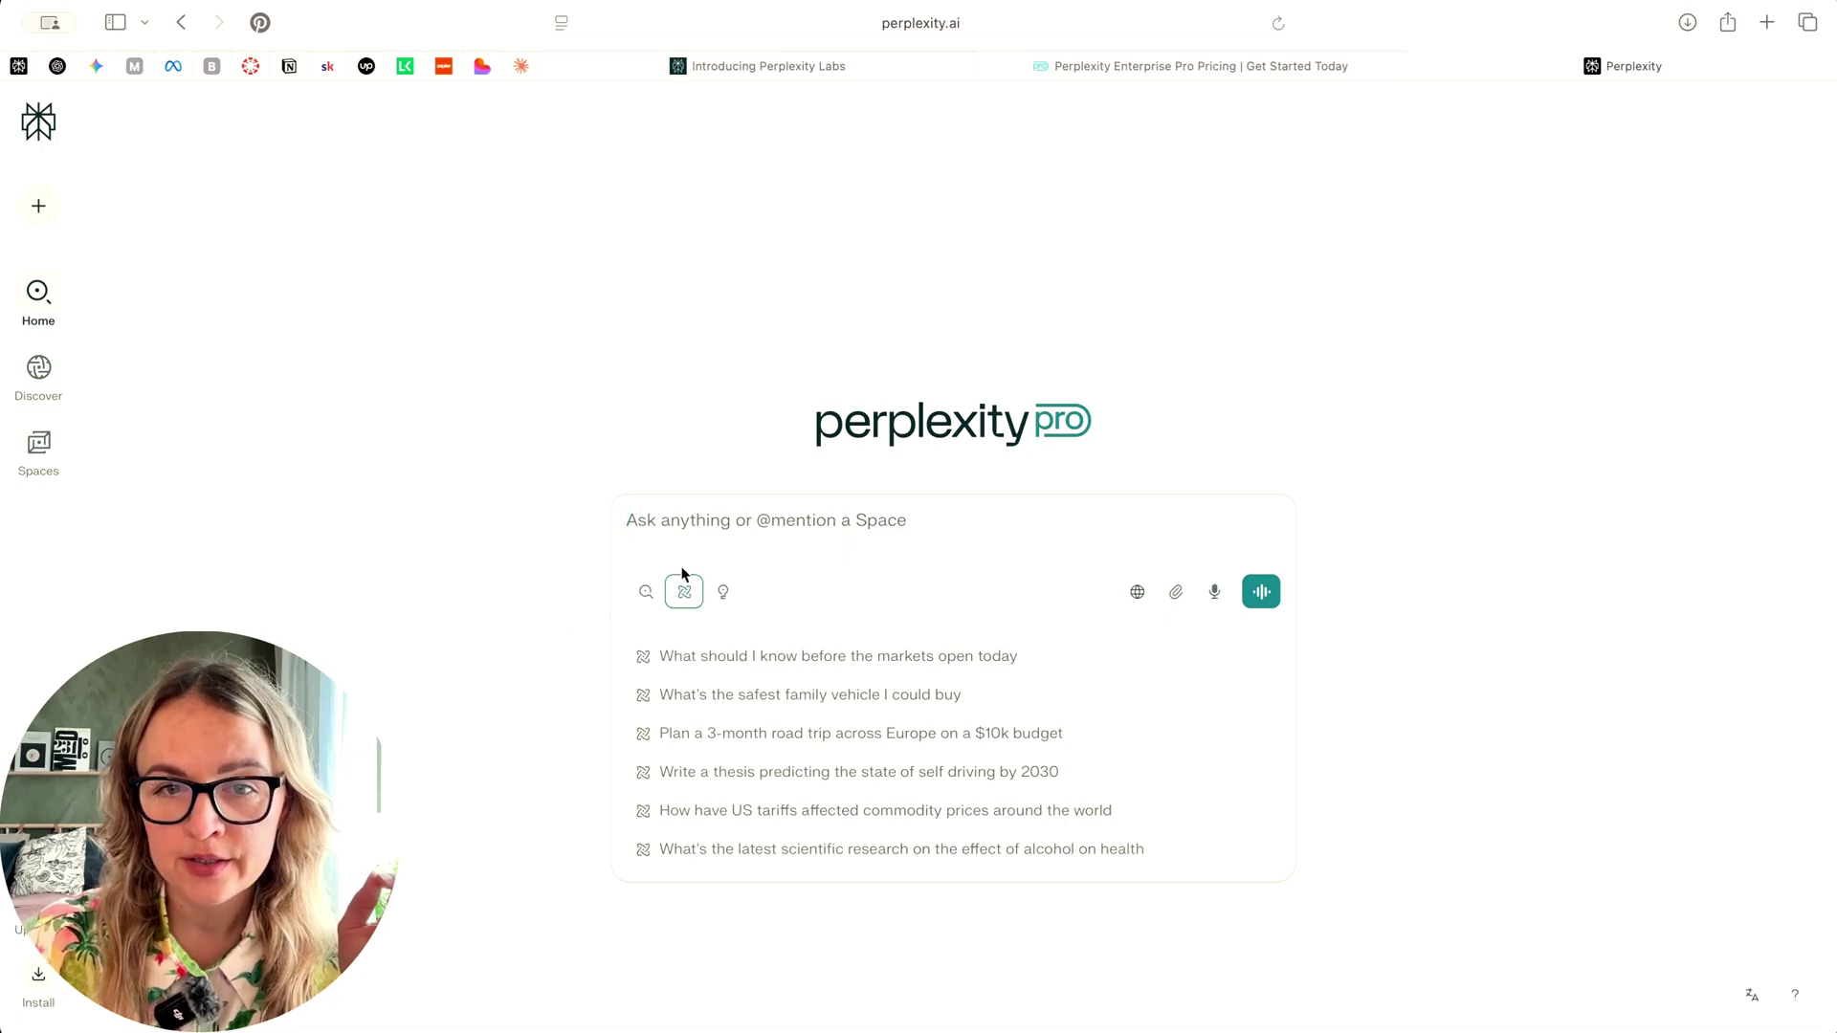
mouse_move(684, 604)
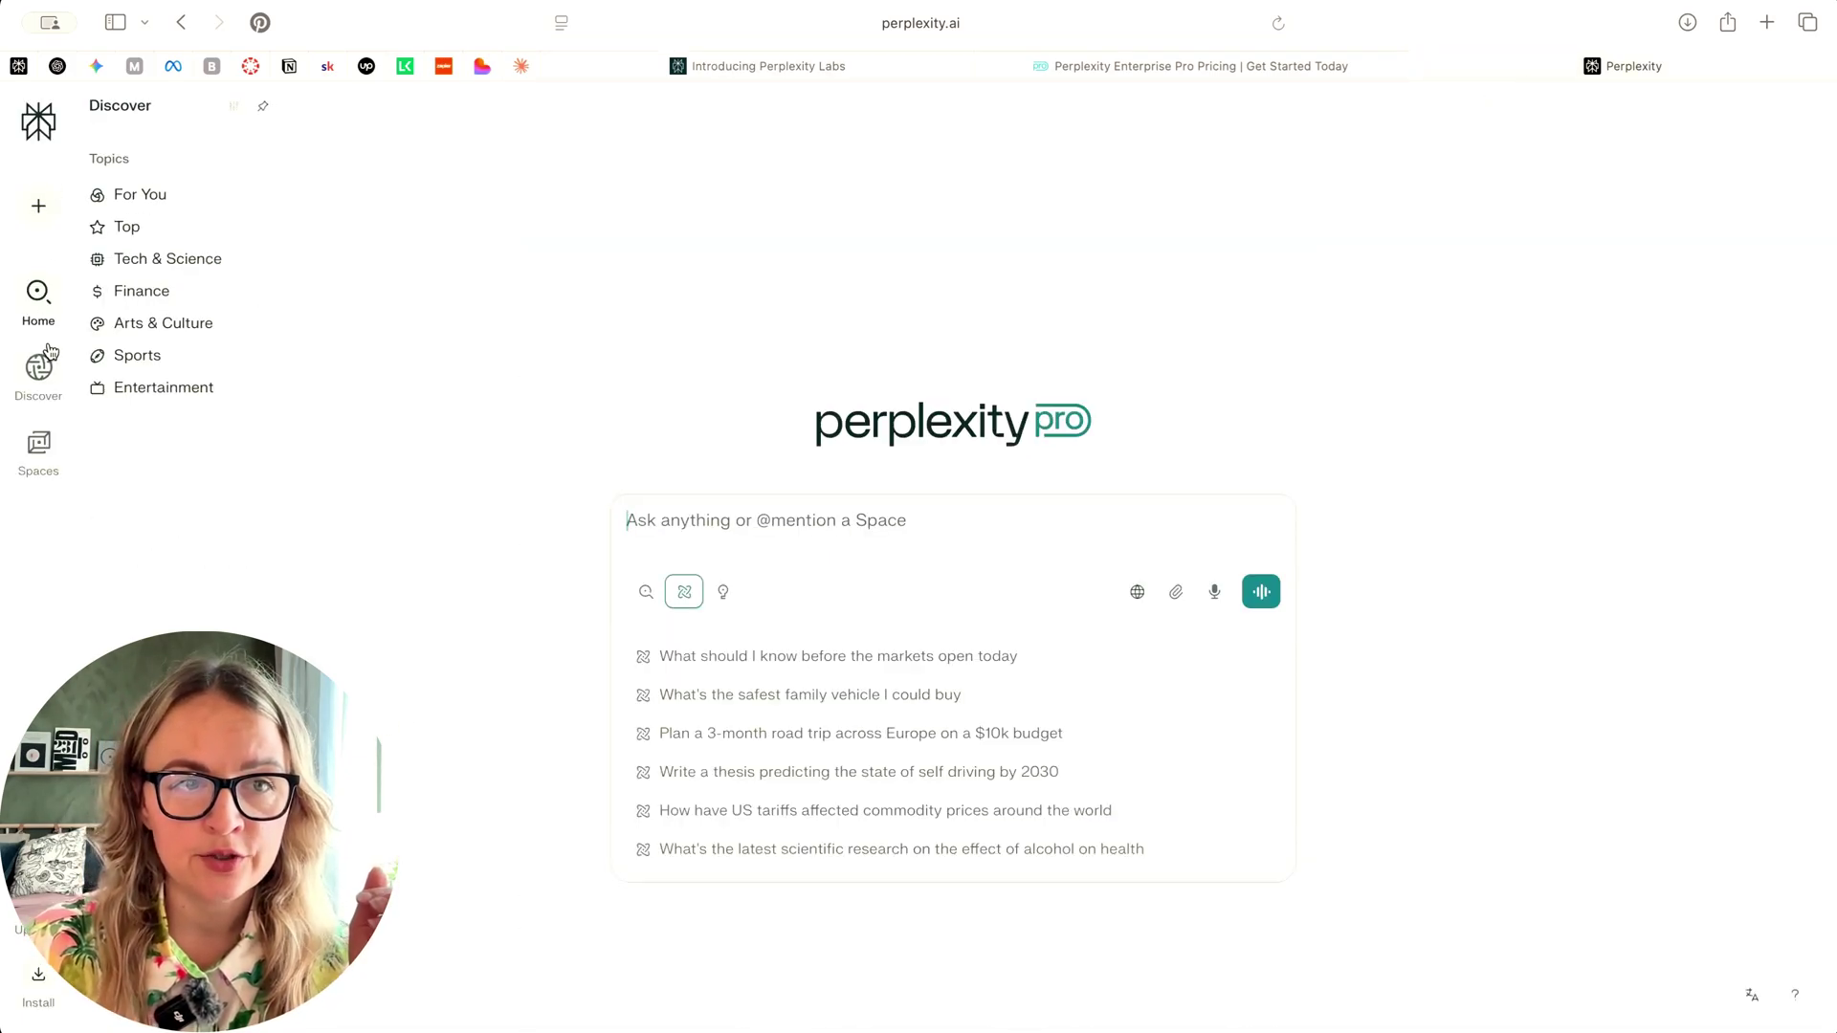
mouse_move(32, 317)
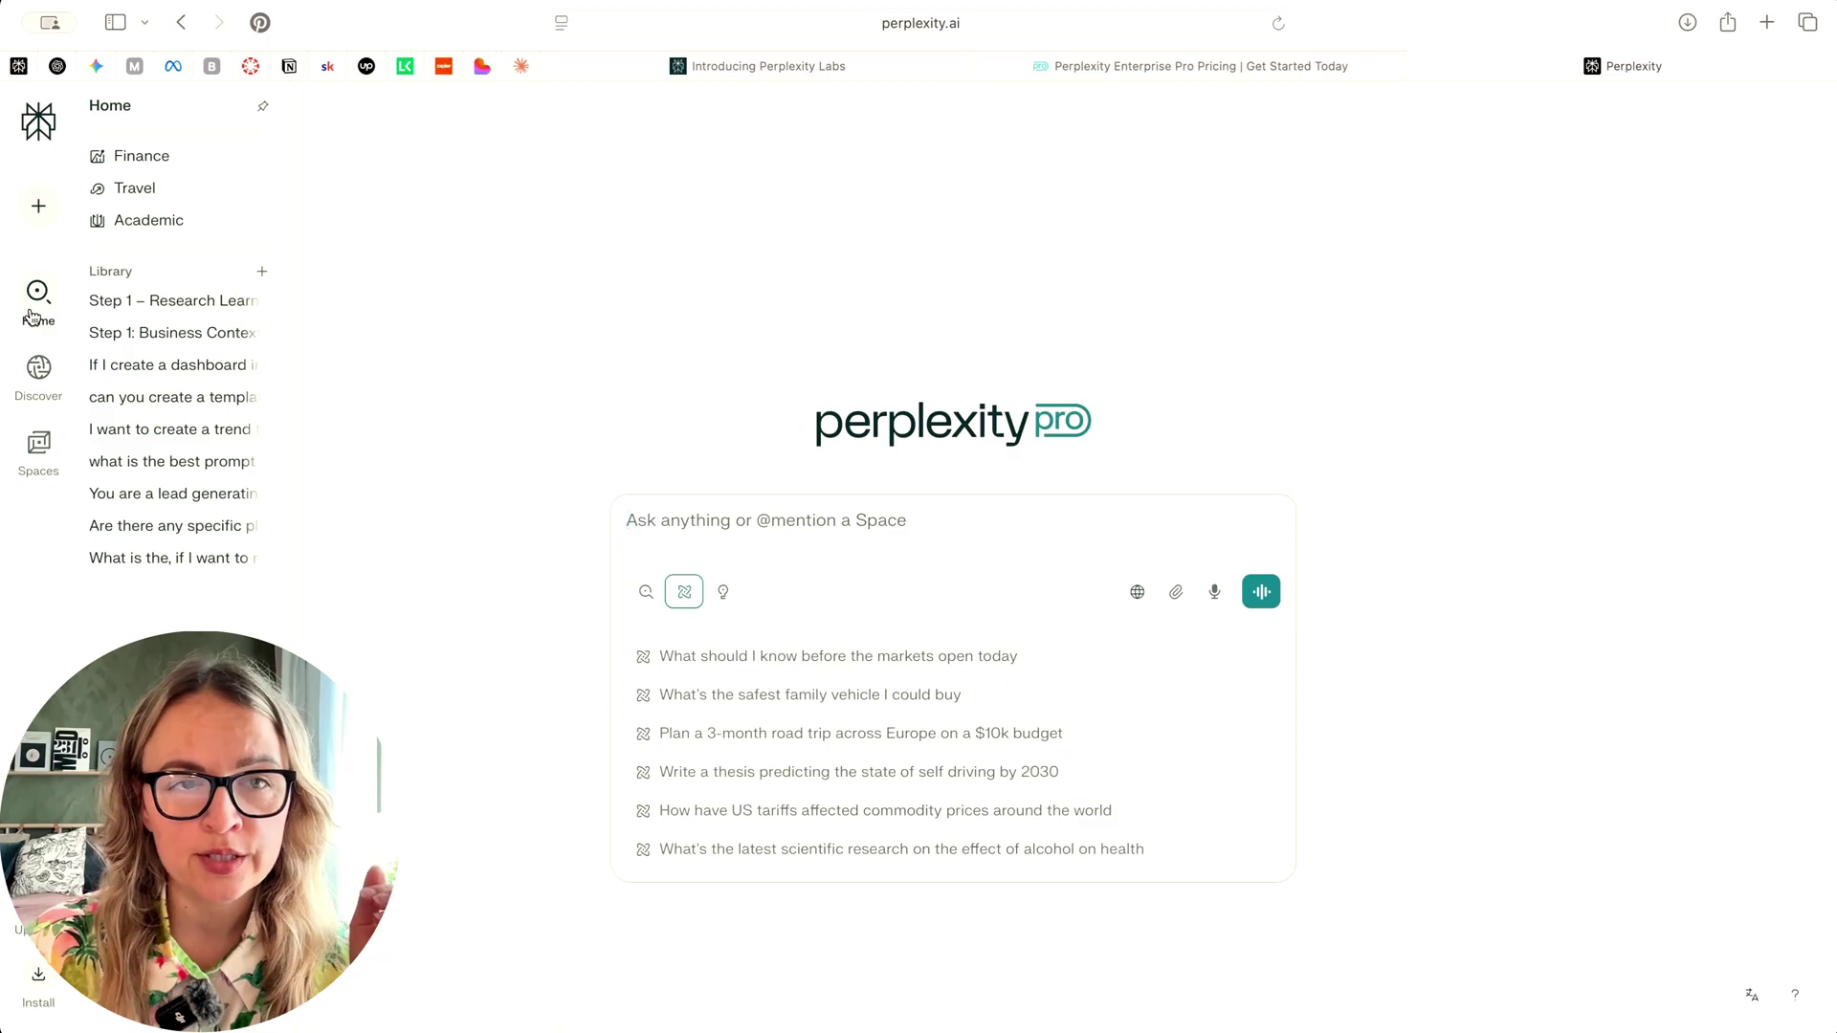
Open the Step 1 – Research thread, expand its two-step prompt, and reach the Trend Vista preview.
click(185, 303)
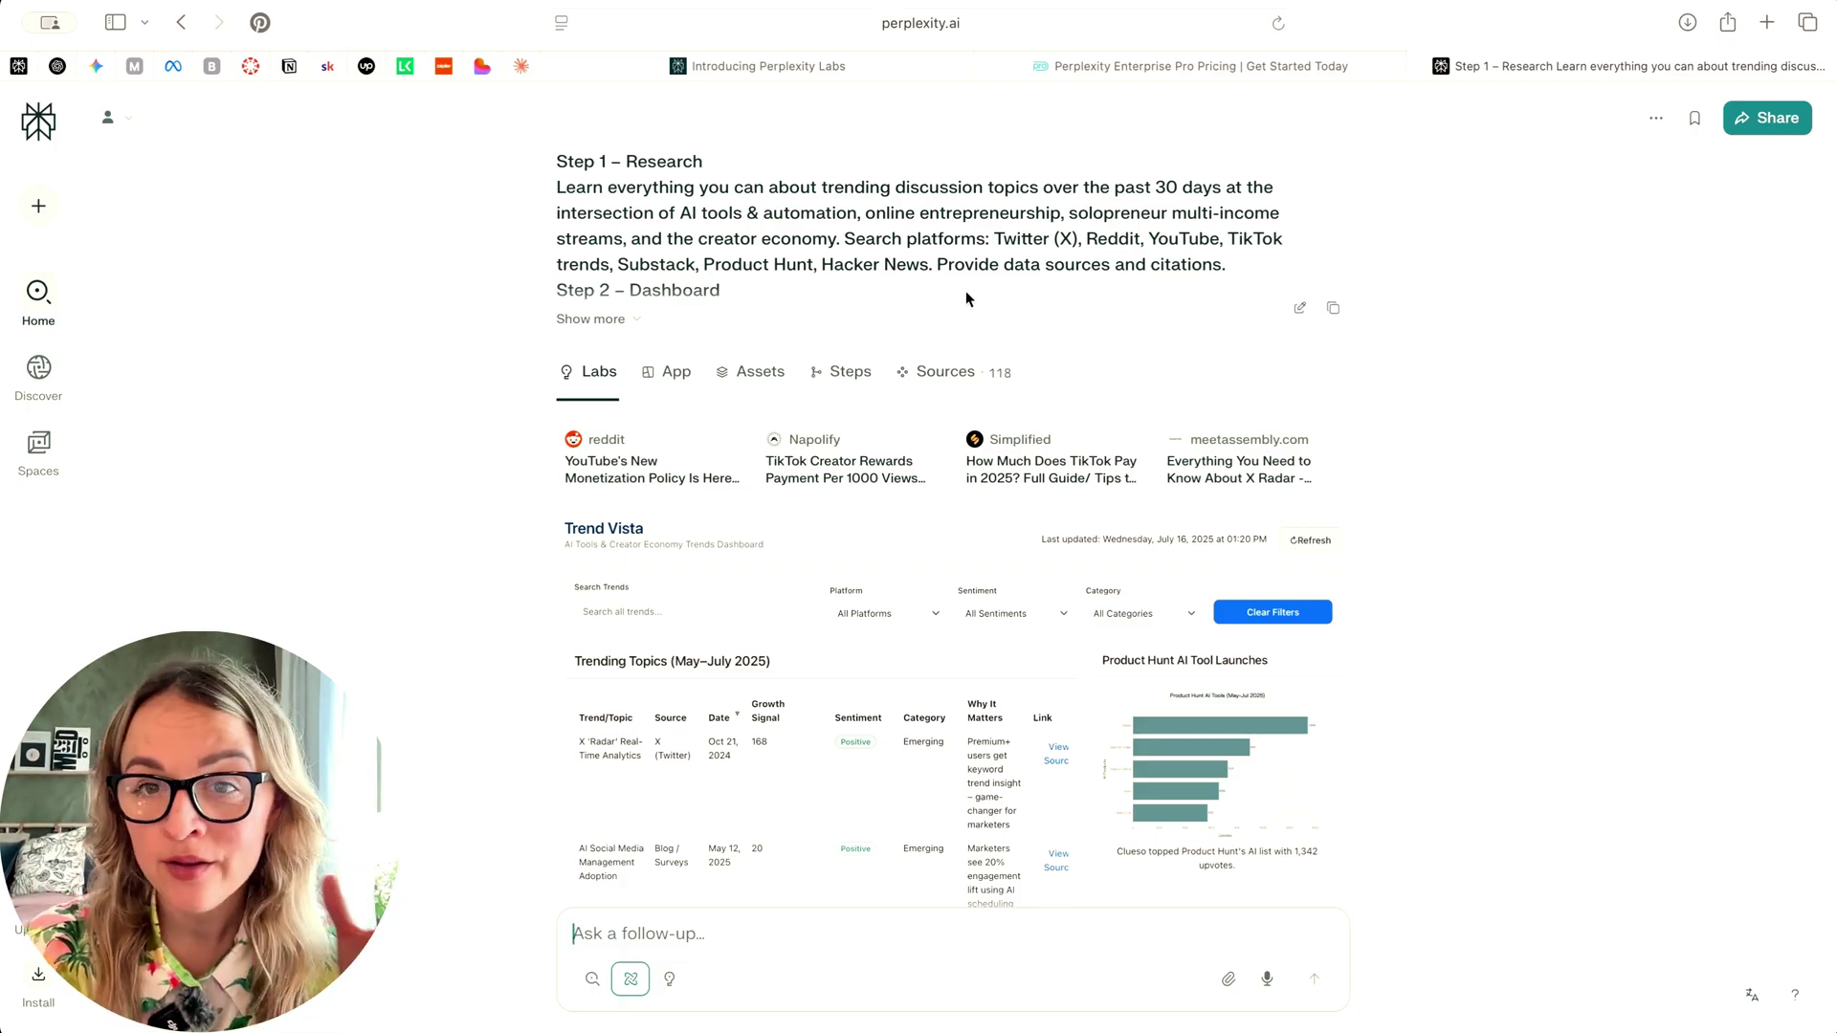
click(590, 319)
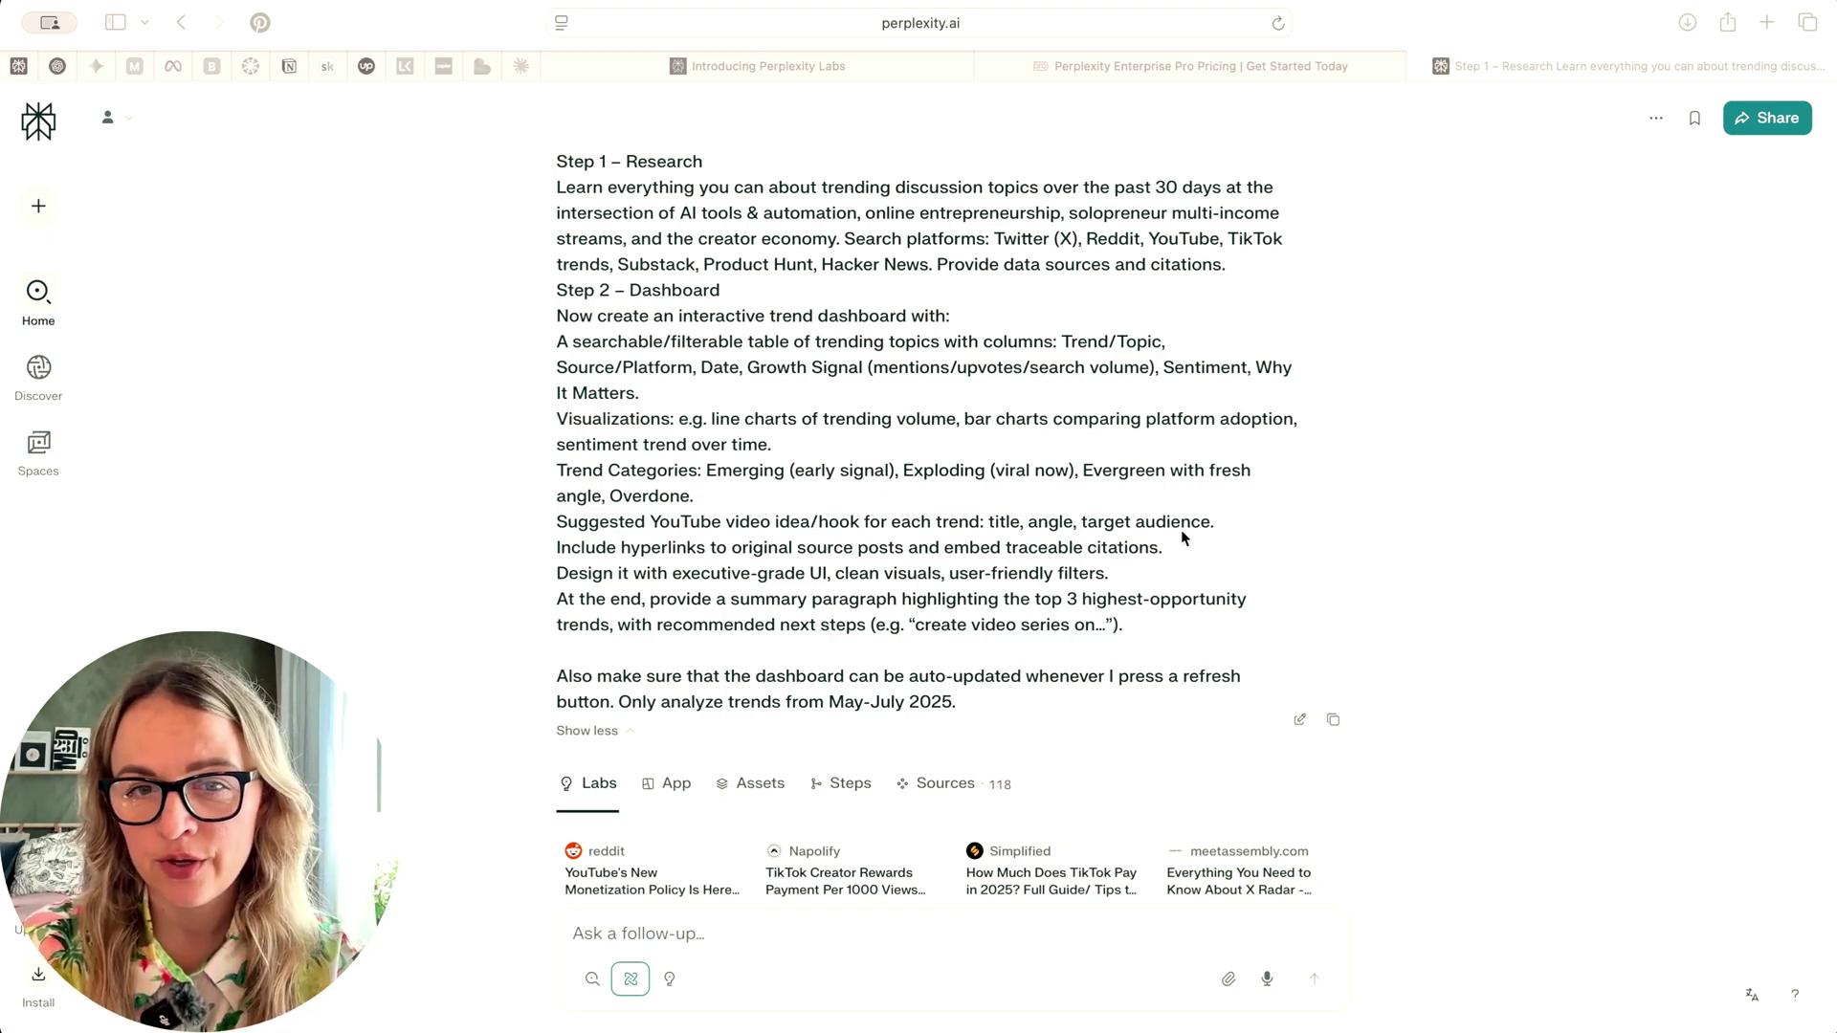
scroll(1183, 538, down, 3)
scroll(1182, 478, up, 3)
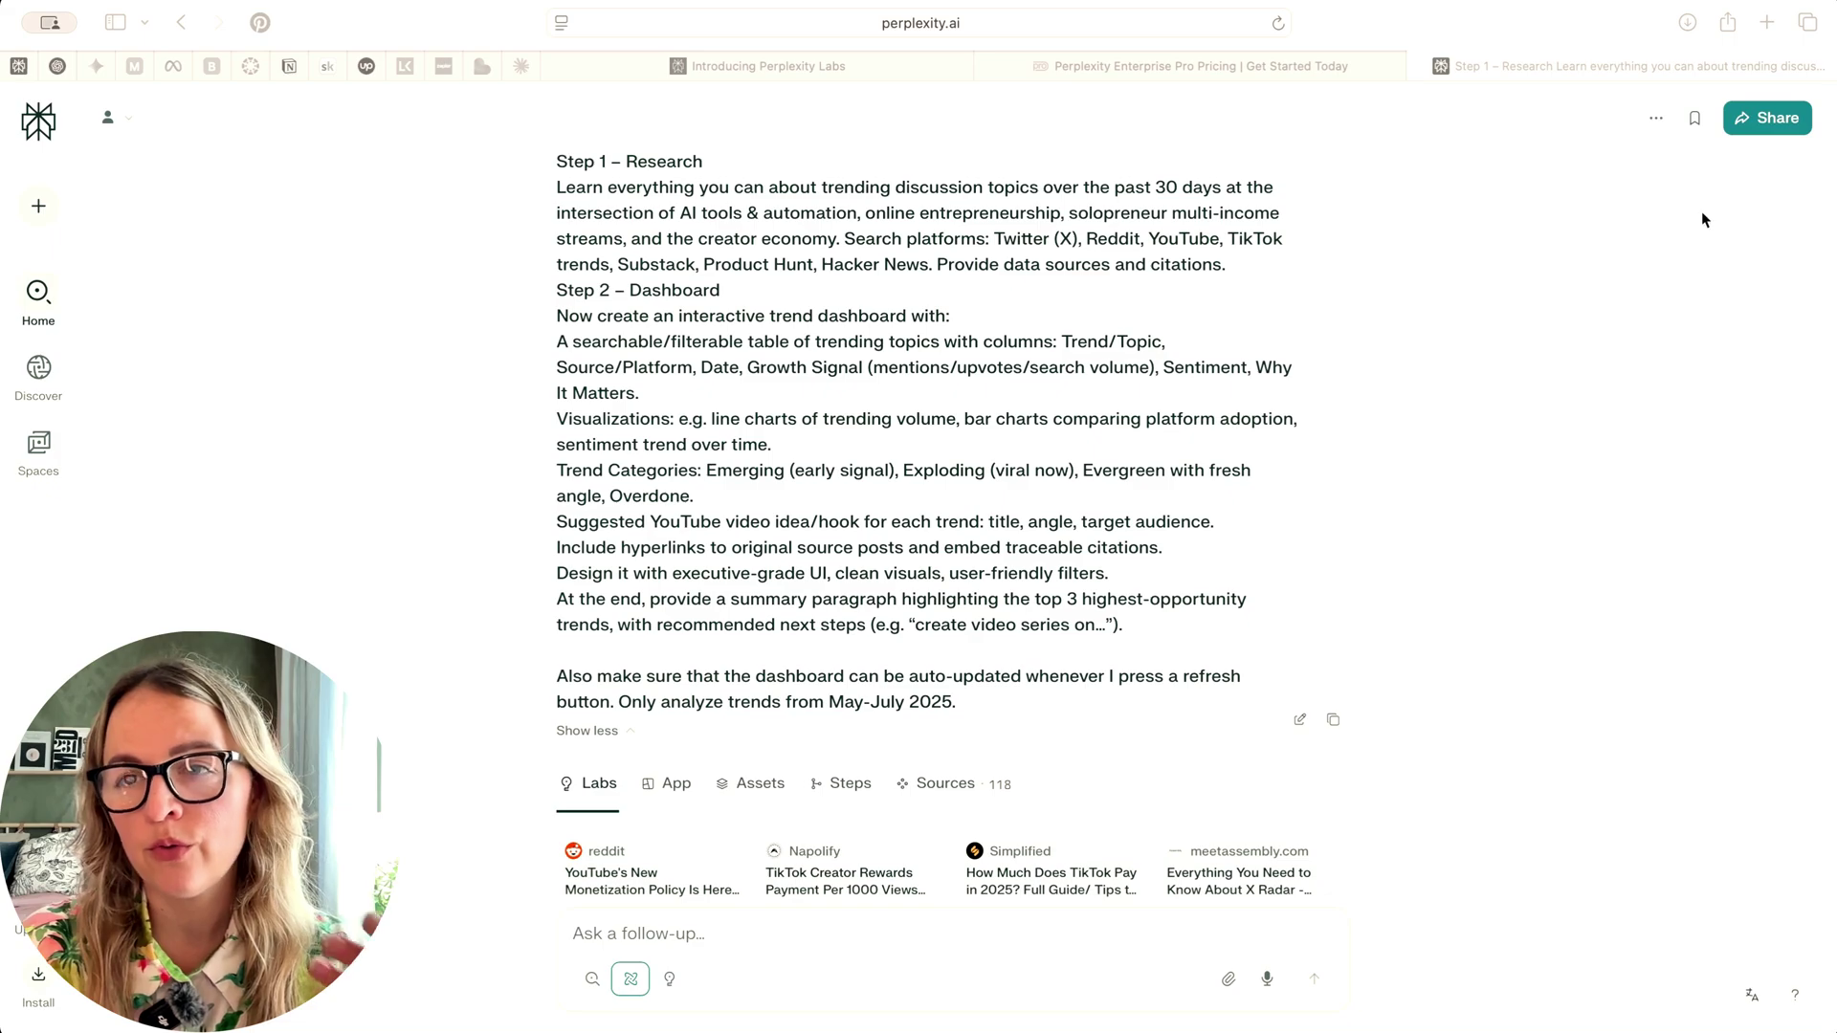
scroll(1194, 326, down, 3)
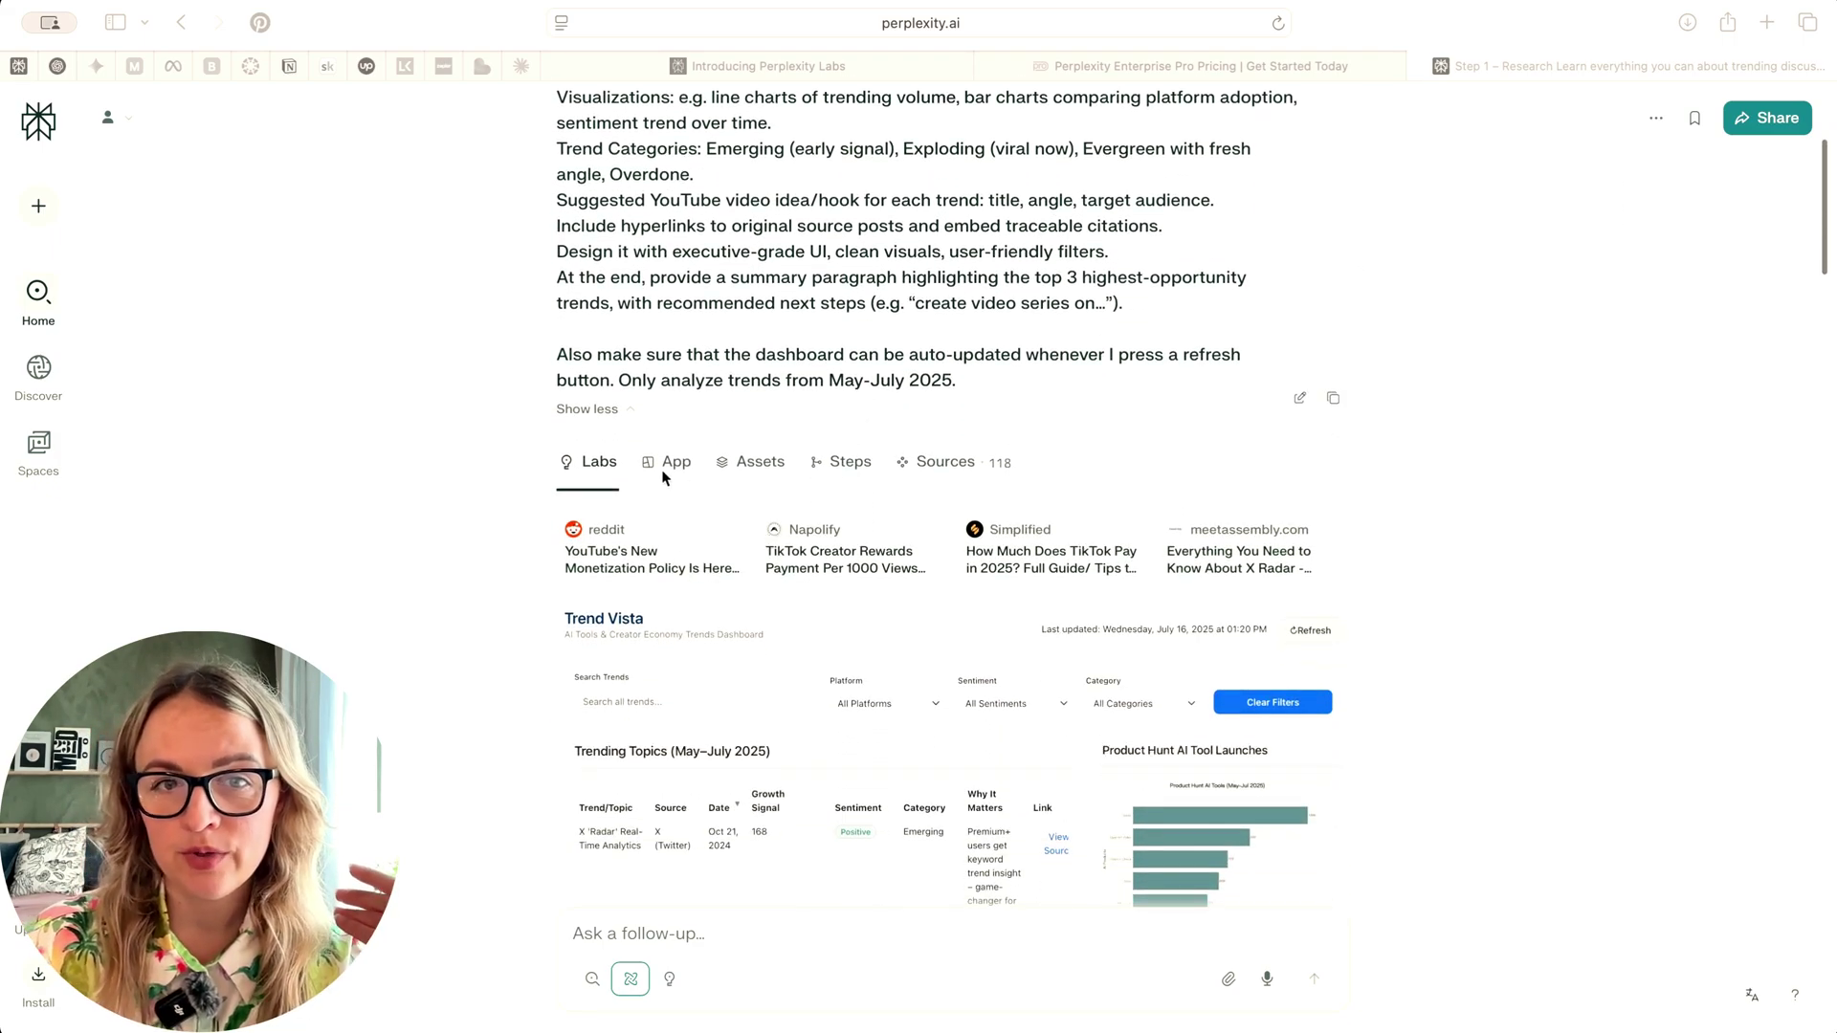
Open the Trend Vista dashboard as a full-width app and filter trends to TikTok.
click(673, 478)
click(673, 478)
scroll(962, 446, up, 2)
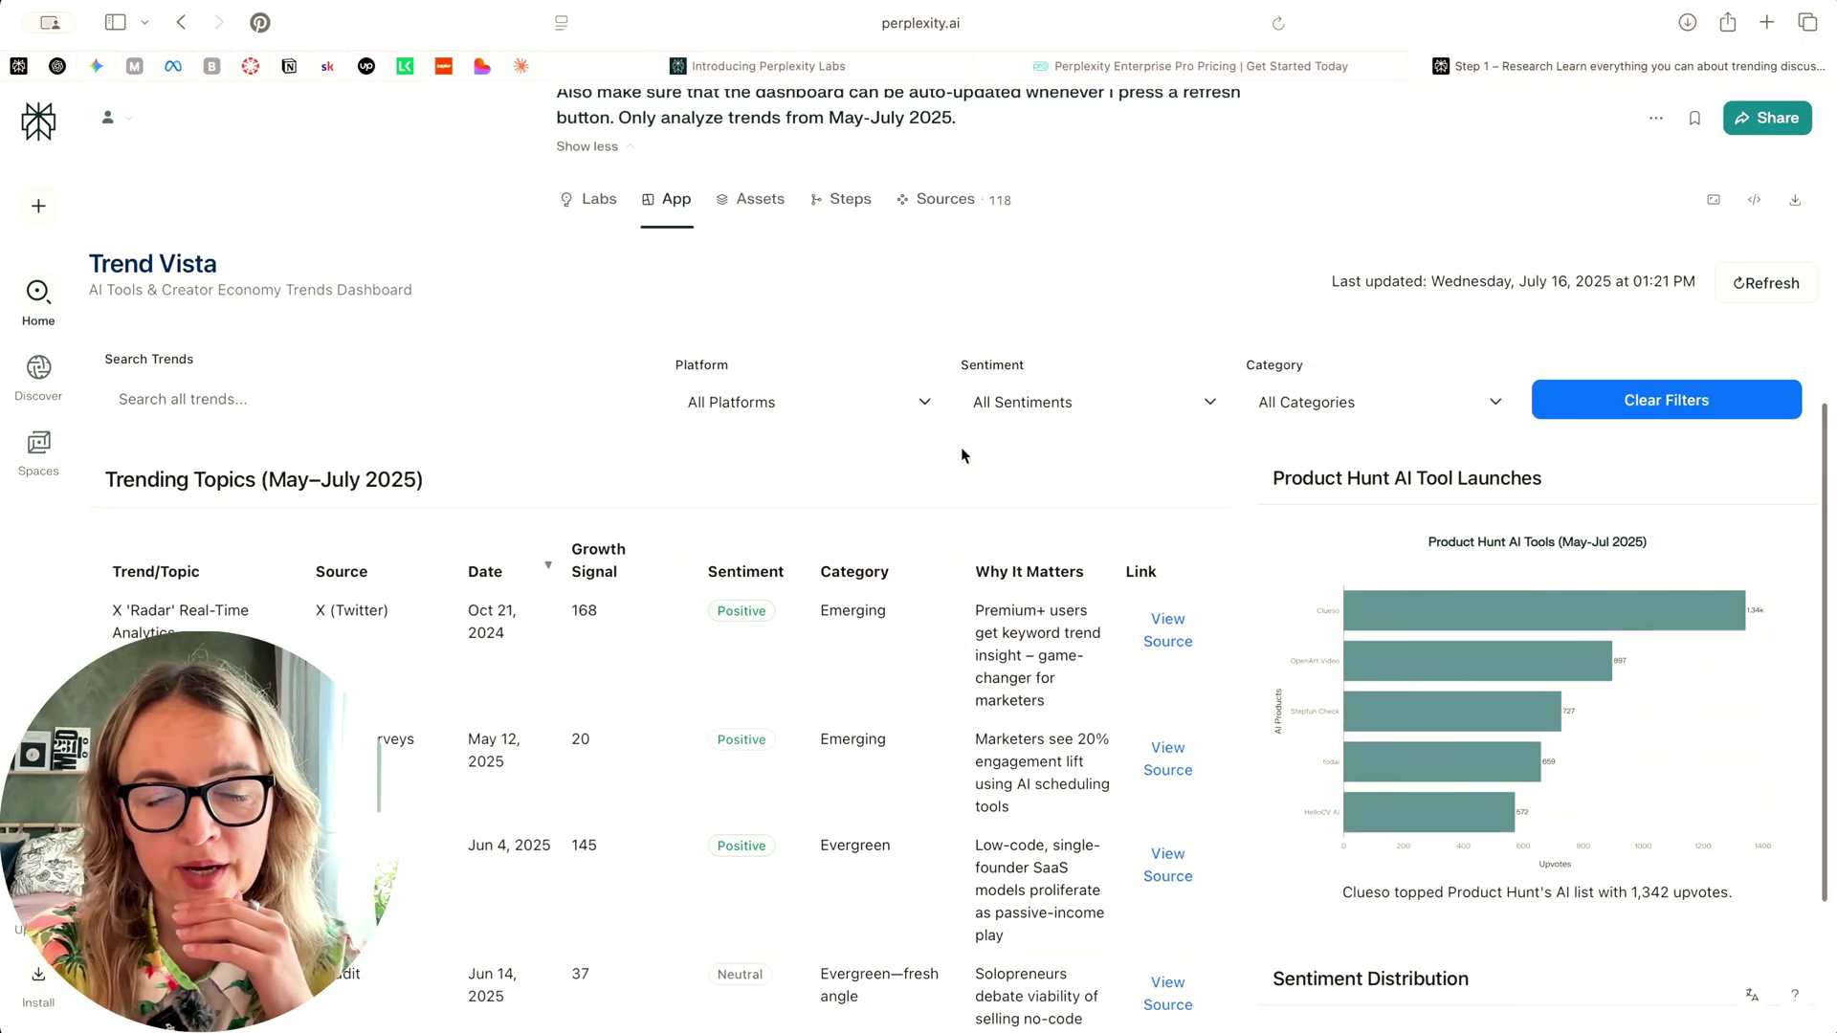
click(810, 402)
click(749, 442)
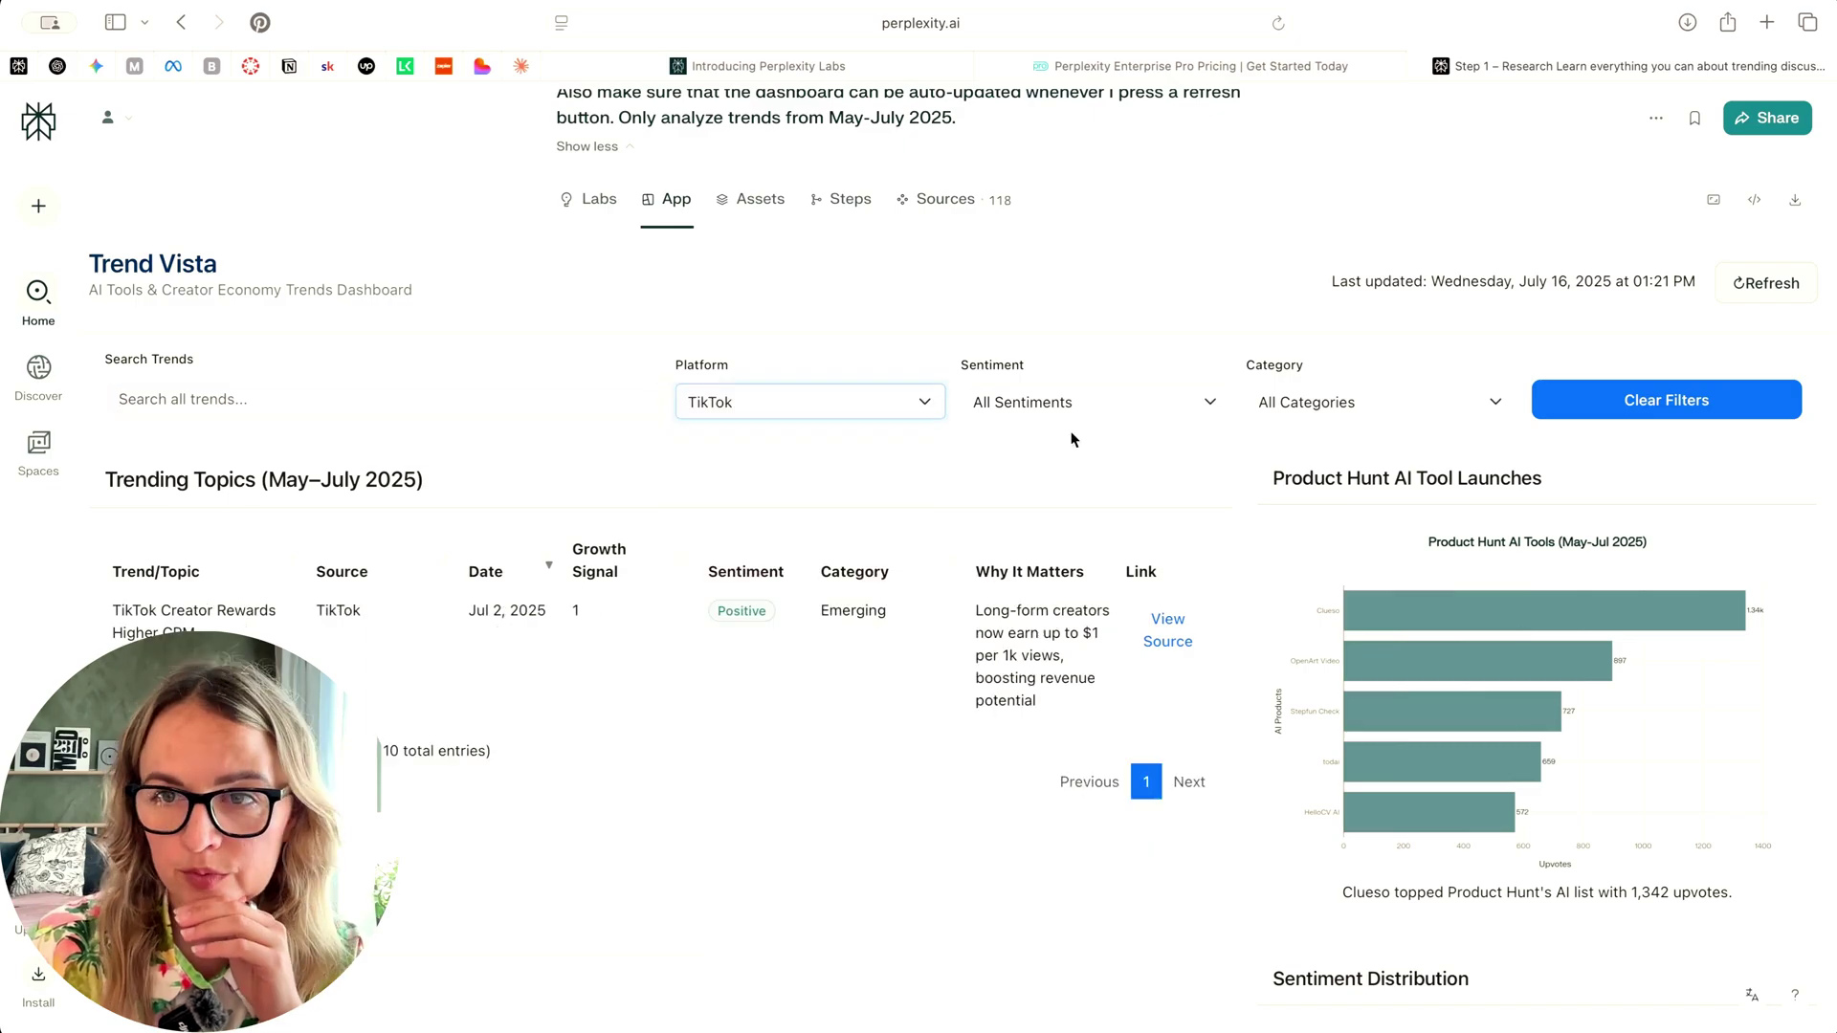
Set the Sentiment filter to Positive and reset Platform to All Platforms.
click(1108, 400)
key(Escape)
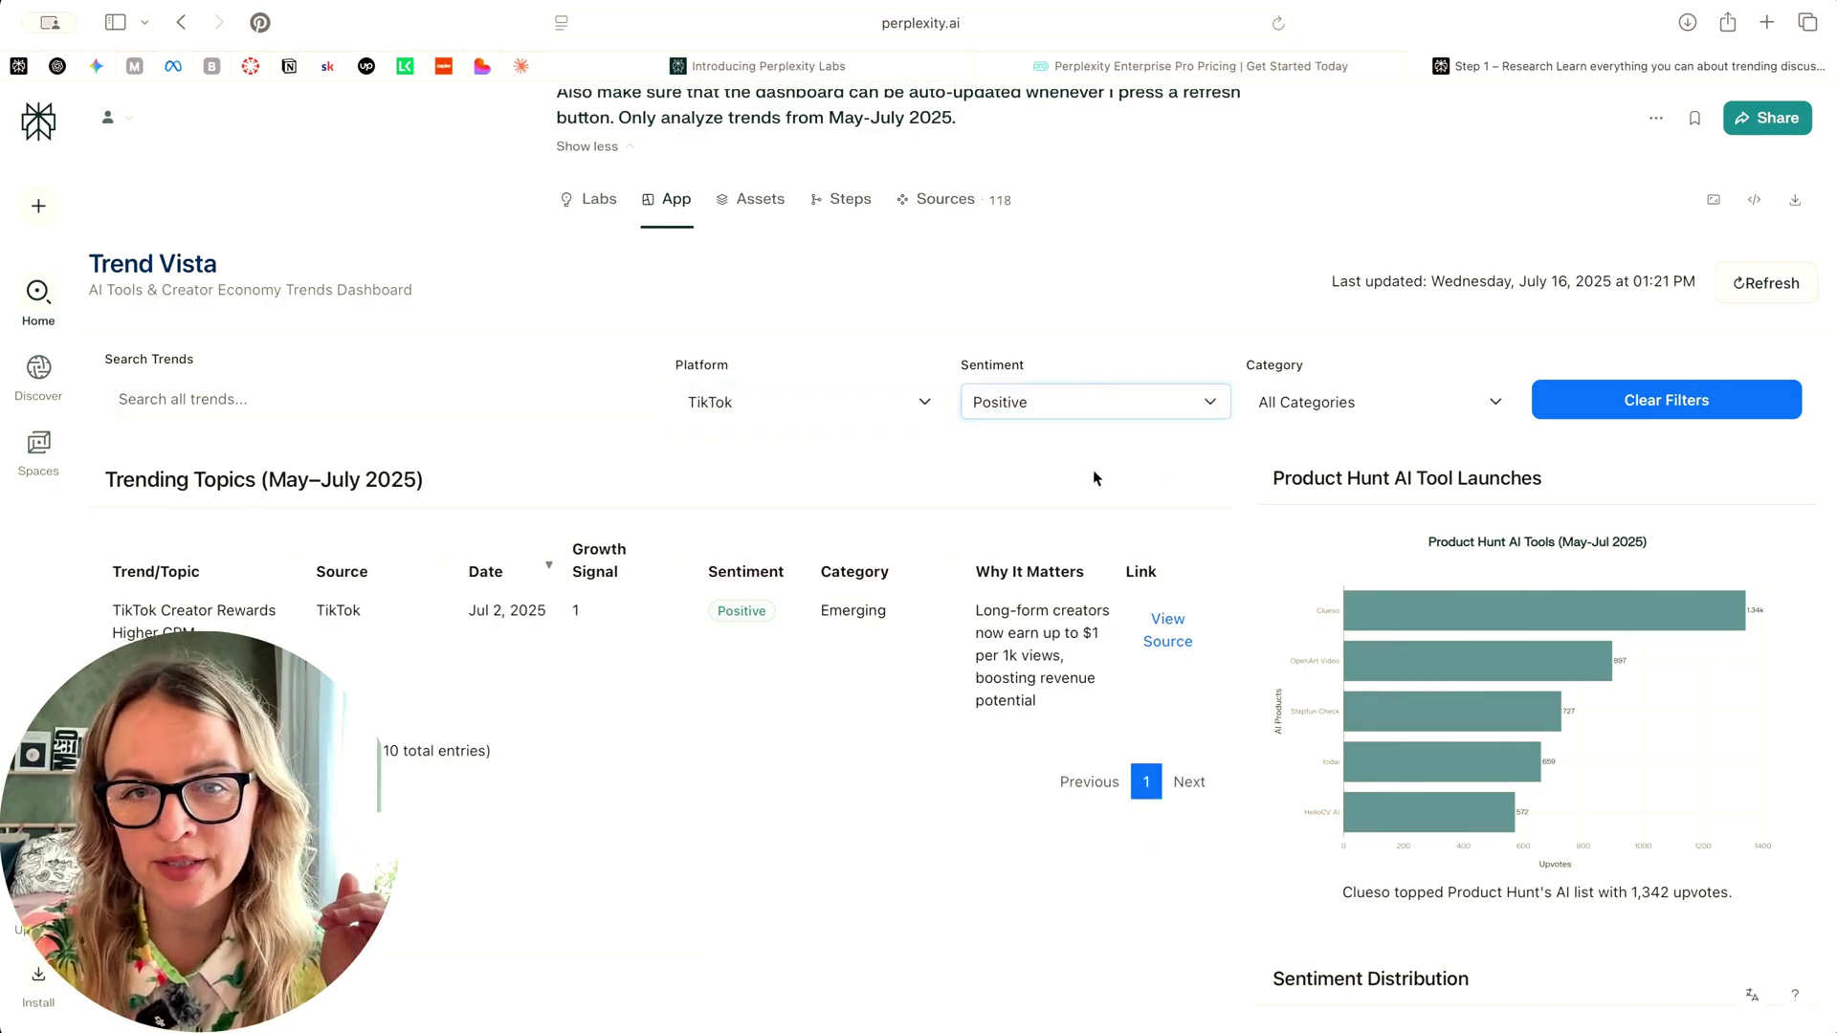
click(852, 402)
click(756, 349)
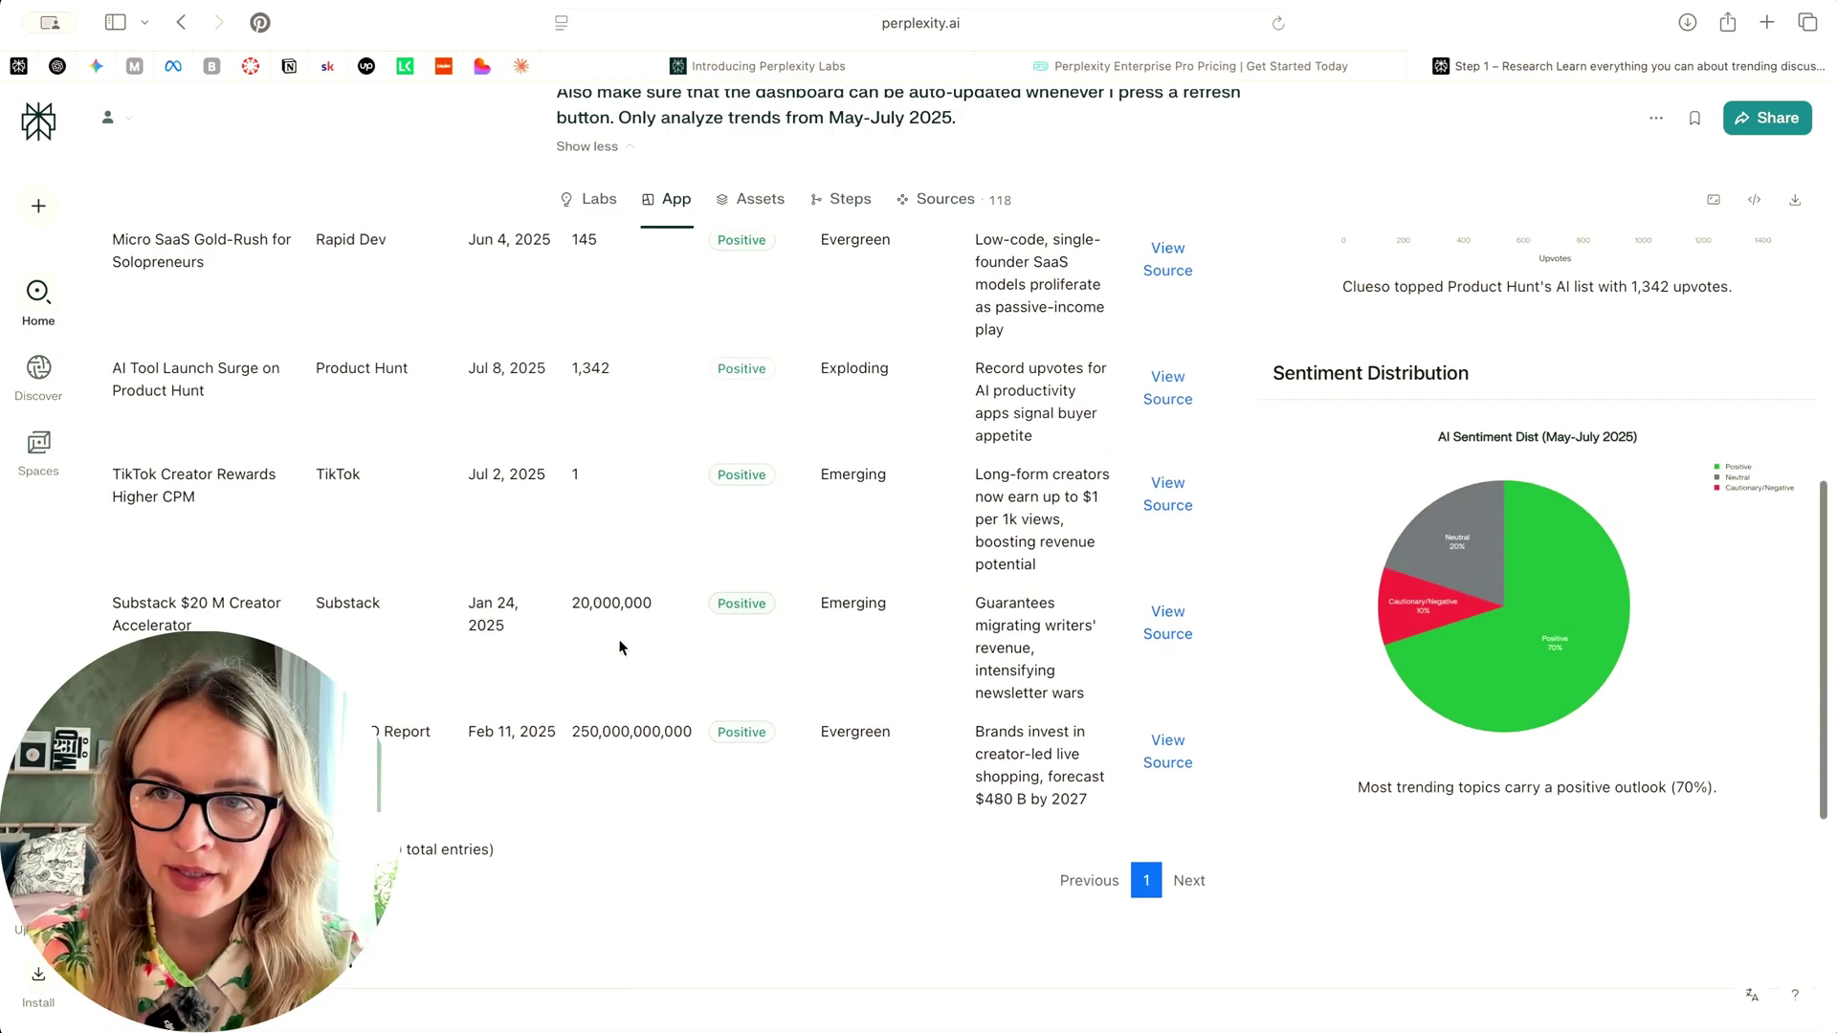
Scroll through the Positive-filtered dashboard's trending-topics table and charts.
scroll(692, 616, up, 5)
scroll(701, 600, up, 2)
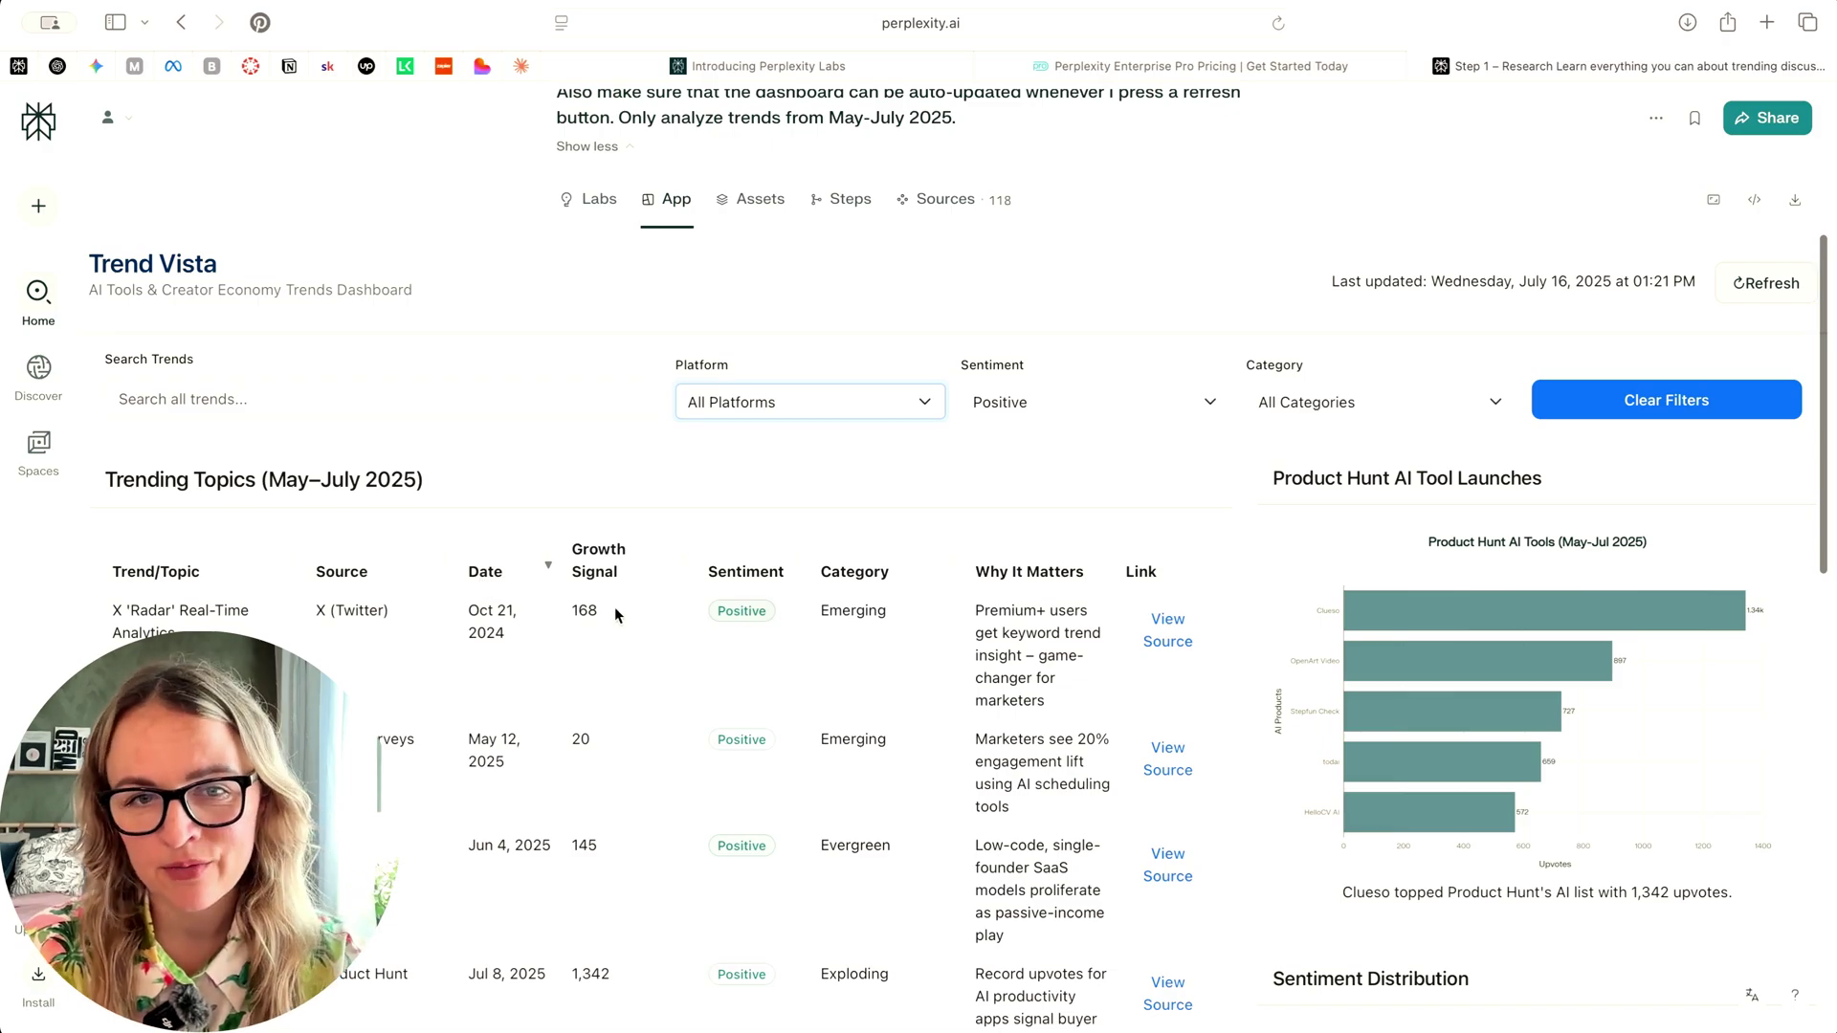
scroll(613, 669, down, 5)
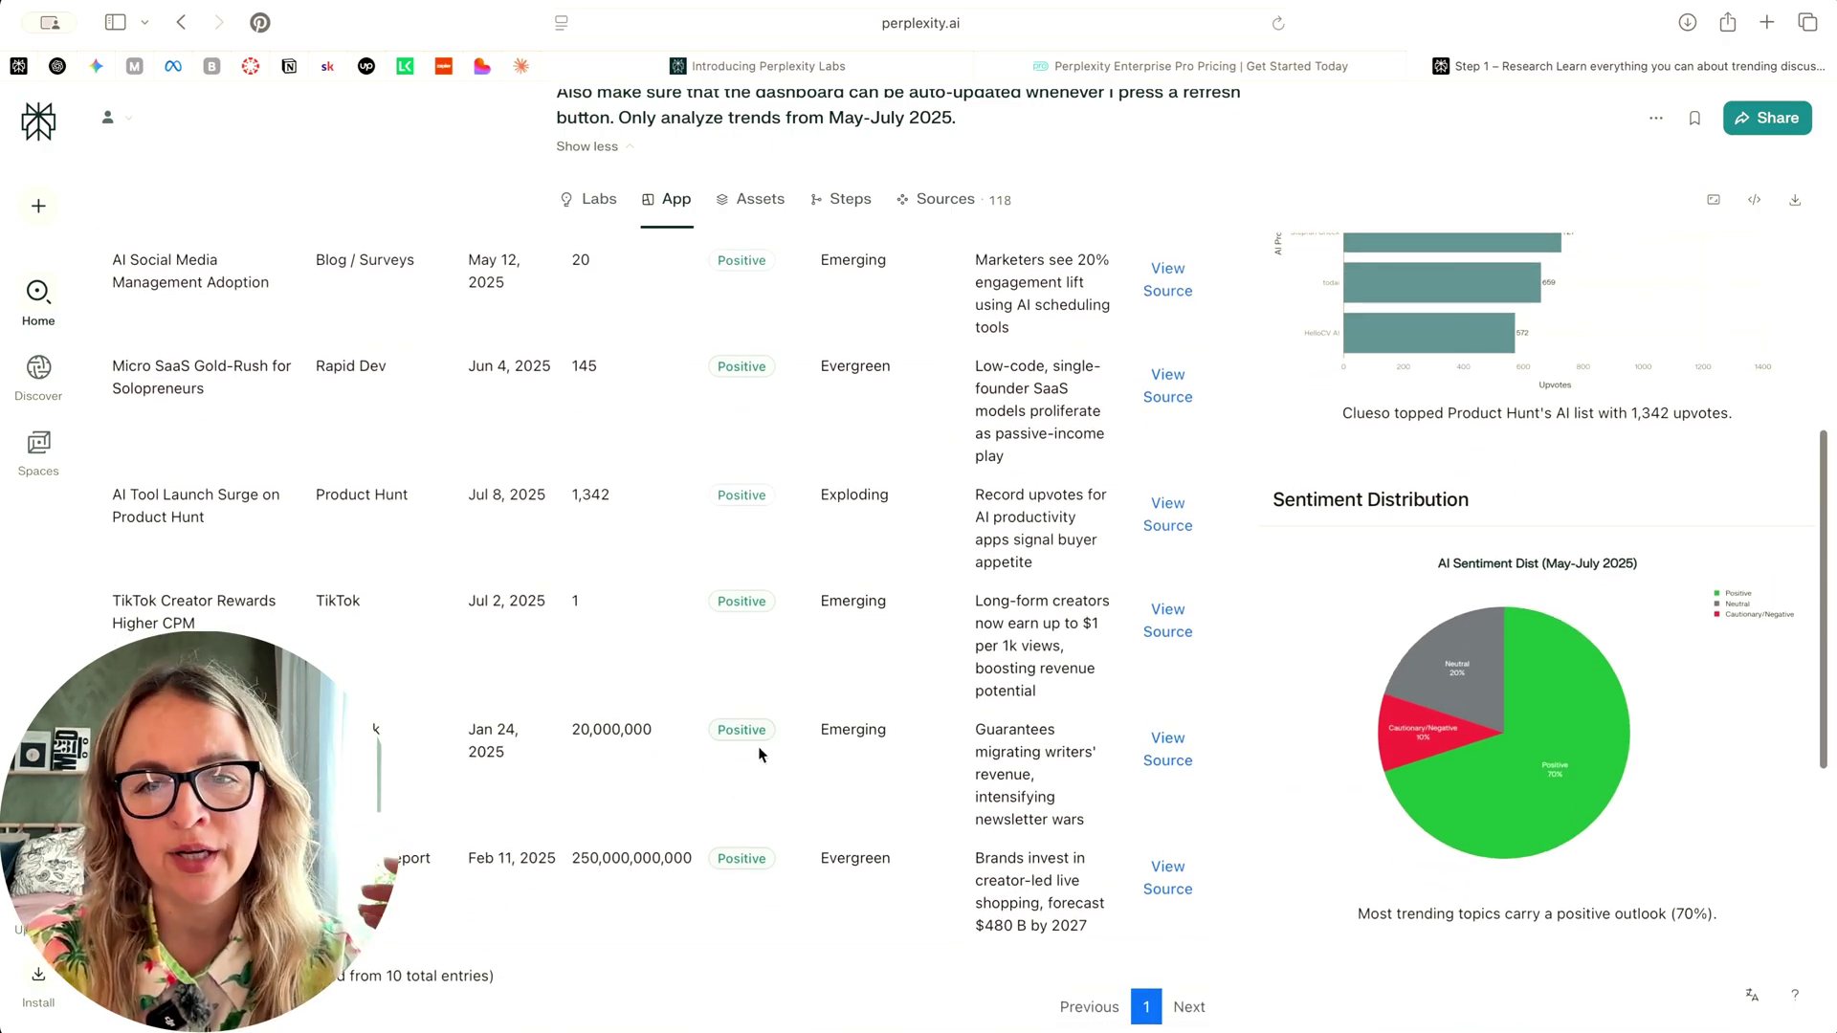
scroll(727, 813, up, 2)
scroll(710, 874, down, 1)
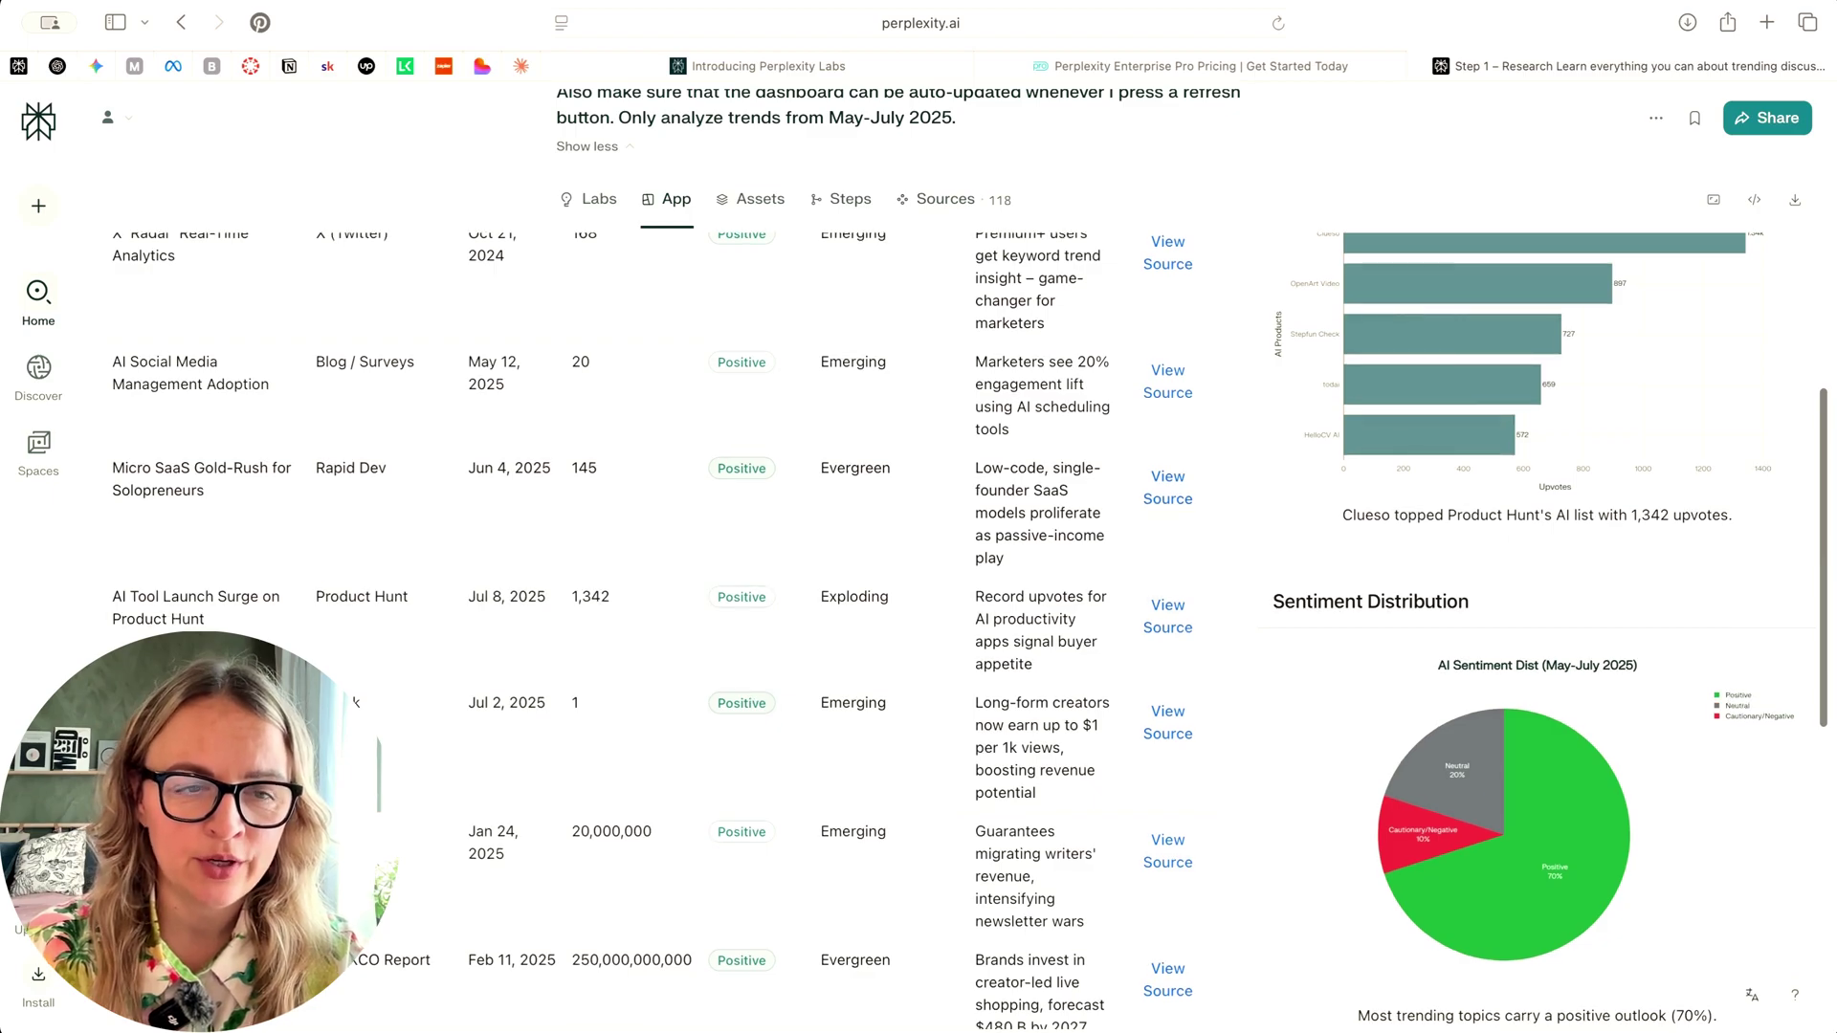
scroll(281, 516, down, 2)
scroll(281, 516, up, 3)
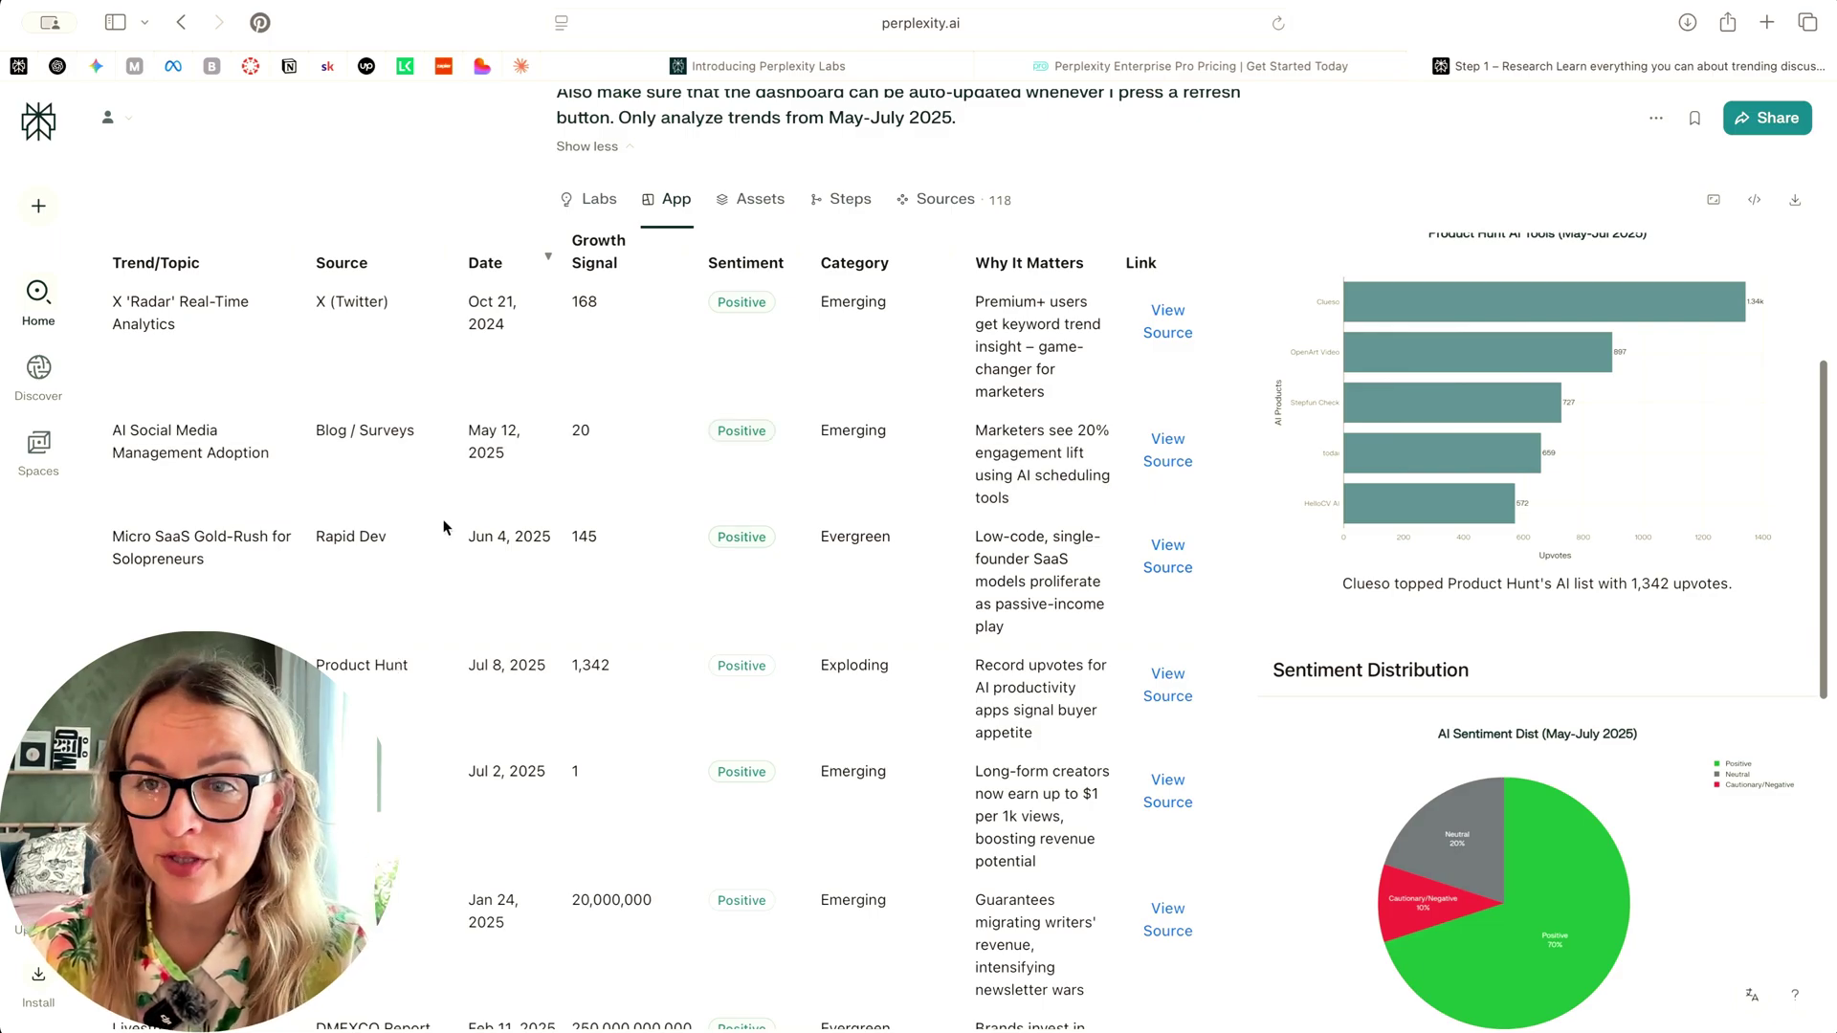
scroll(443, 644, down, 3)
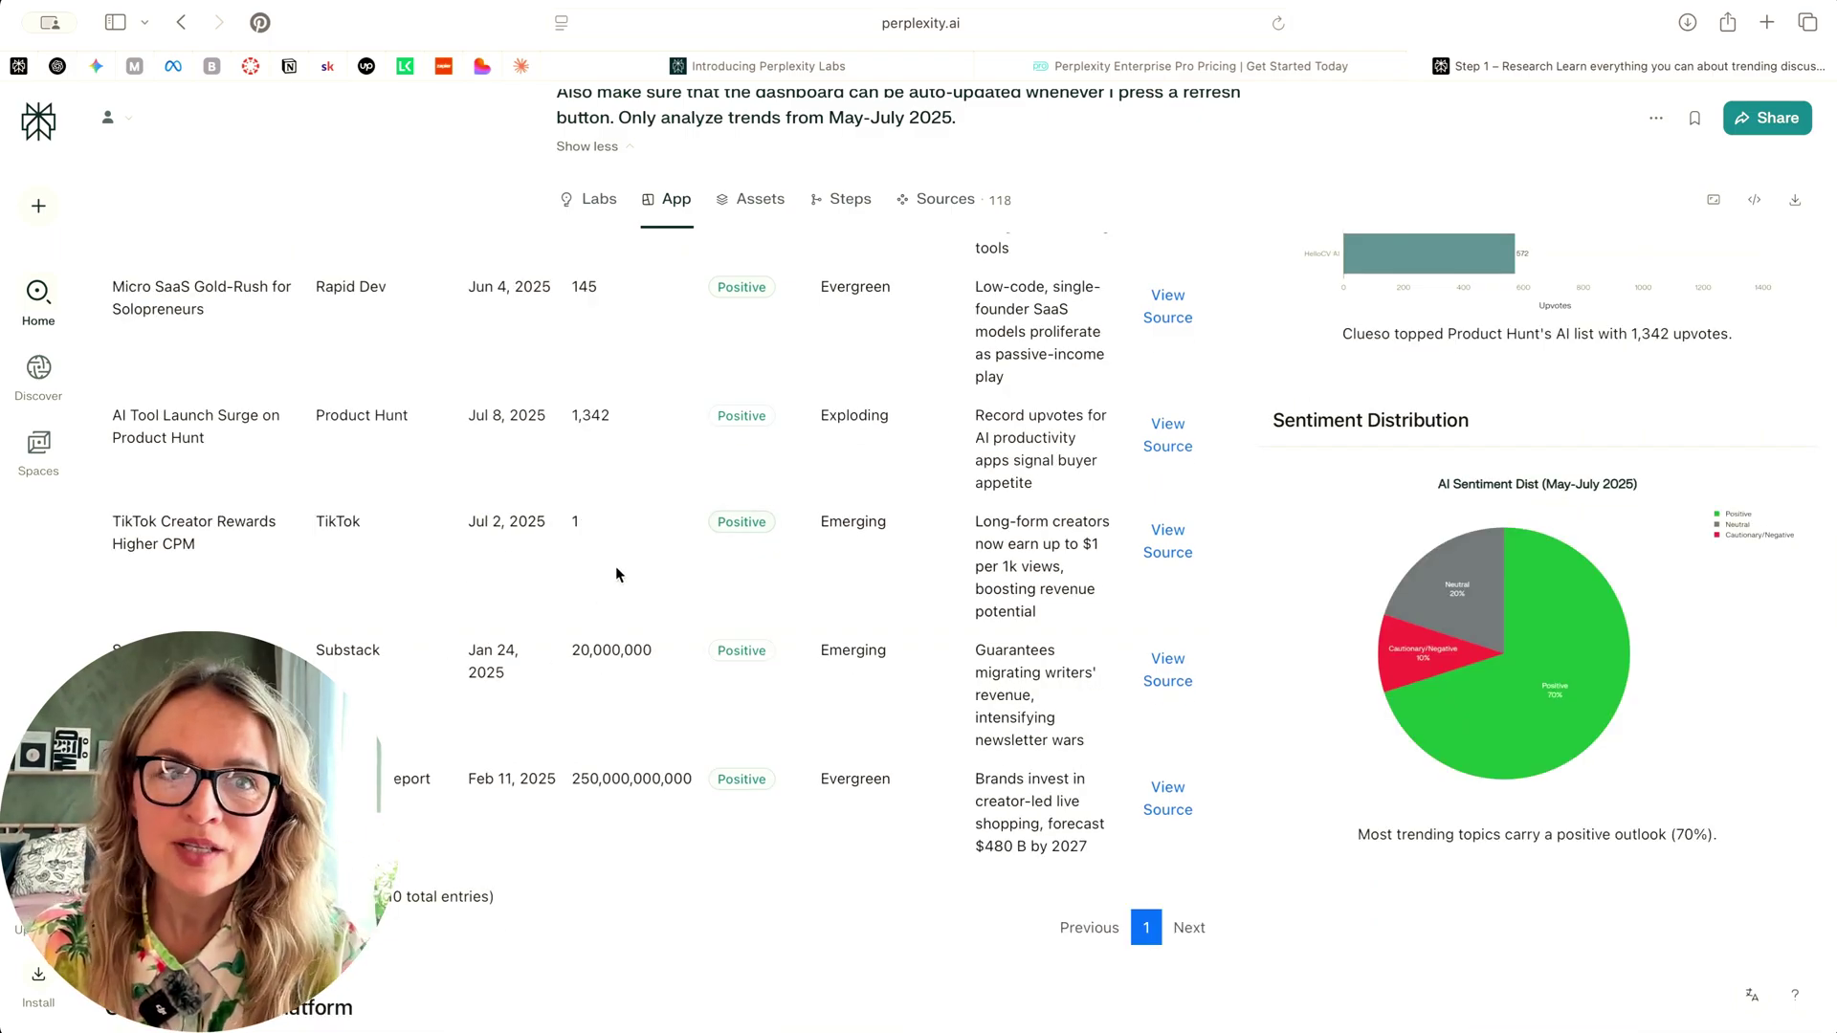
scroll(674, 631, up, 7)
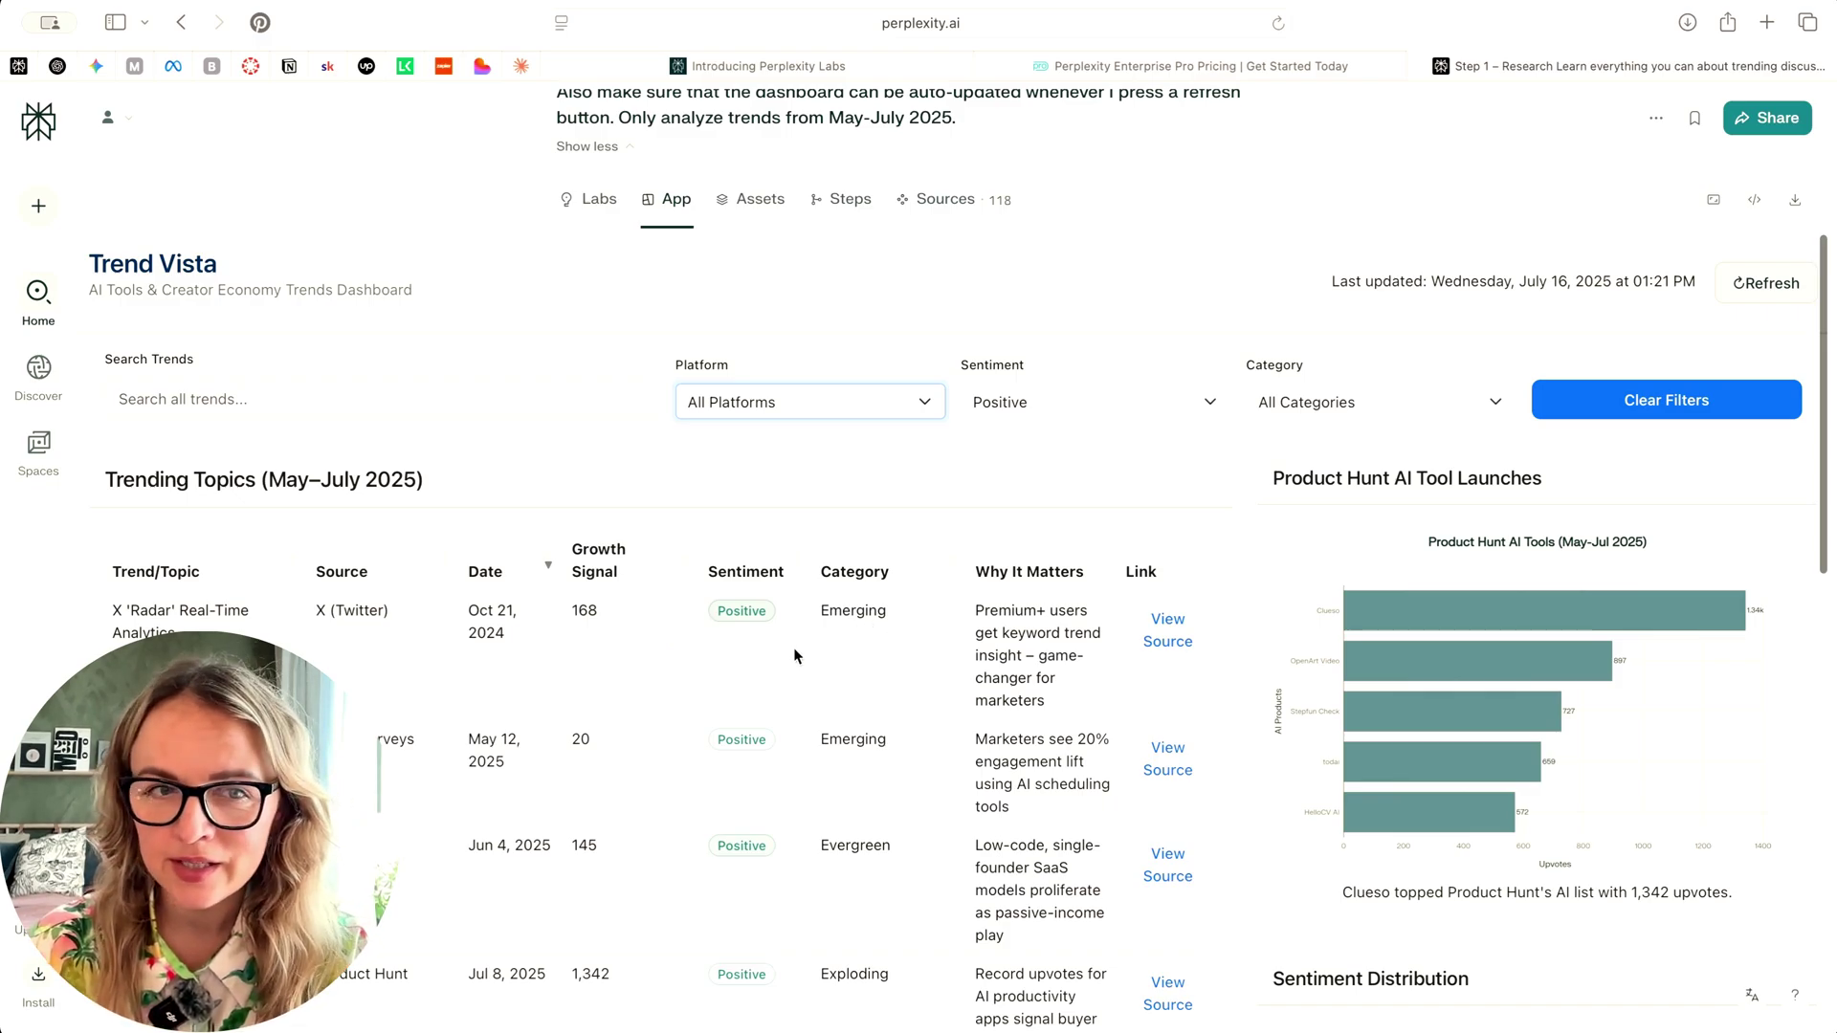
scroll(807, 655, down, 3)
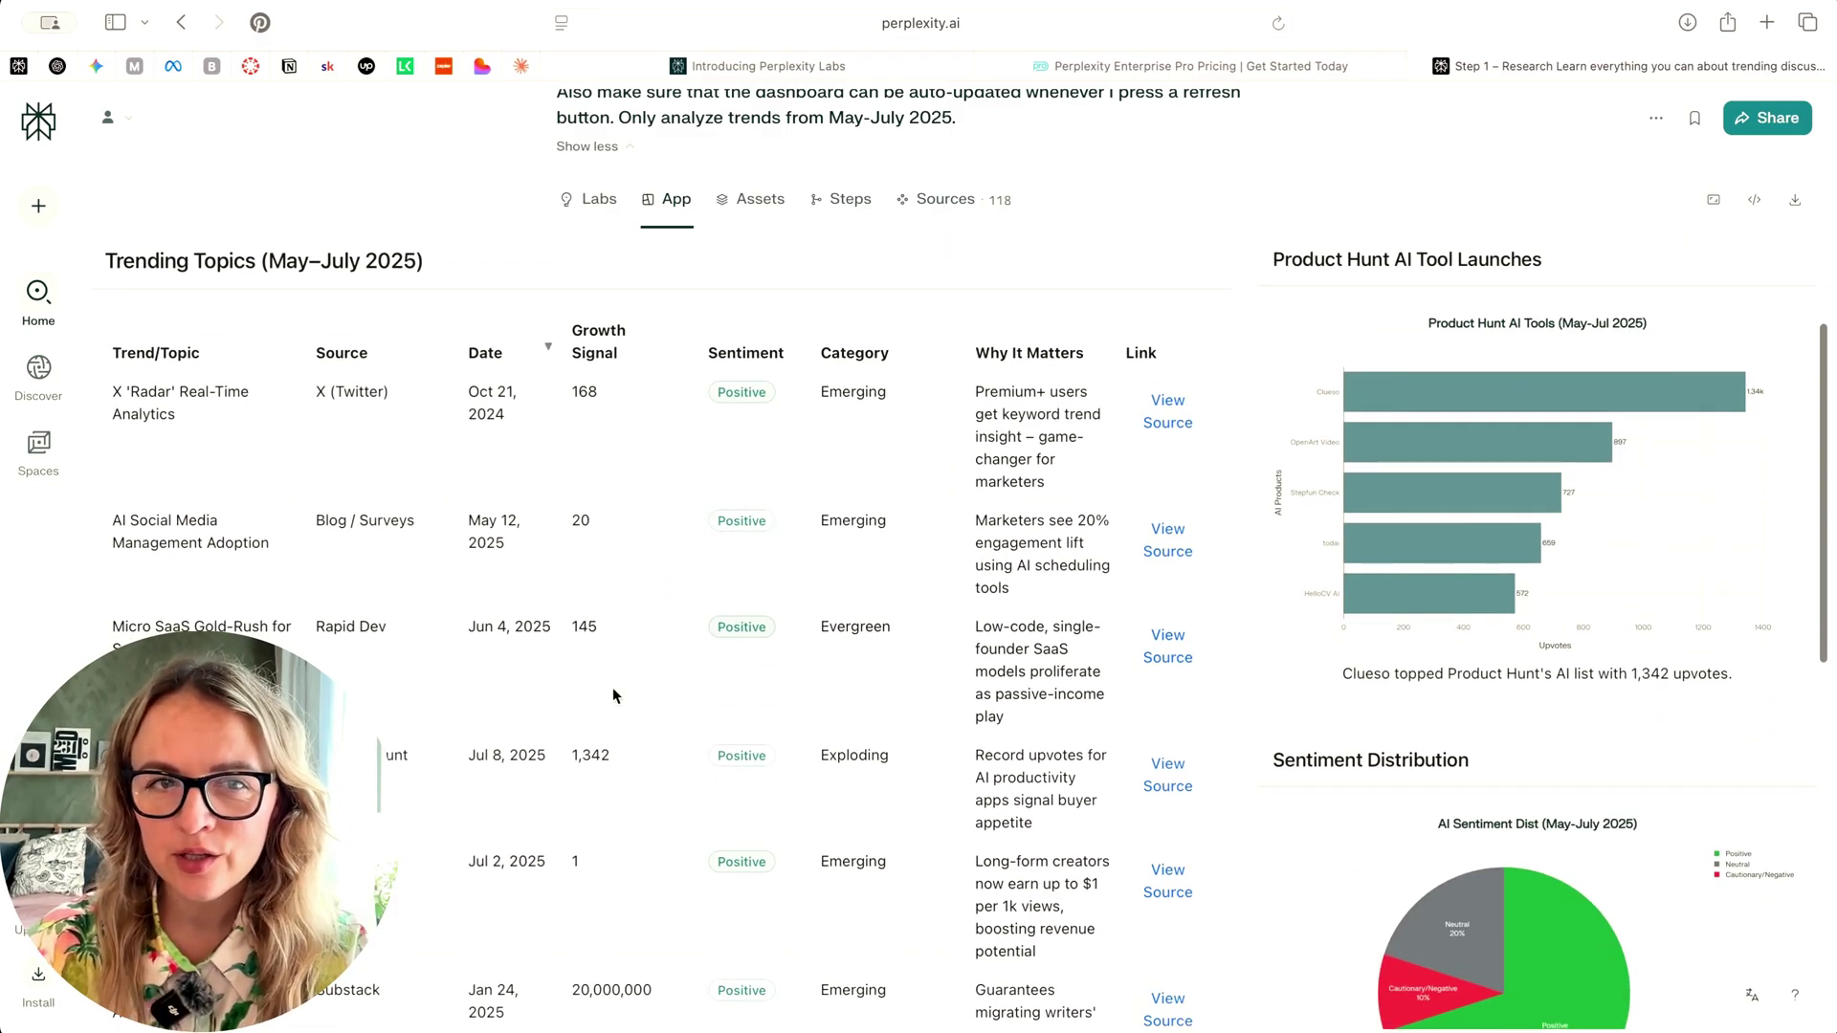
scroll(460, 715, down, 5)
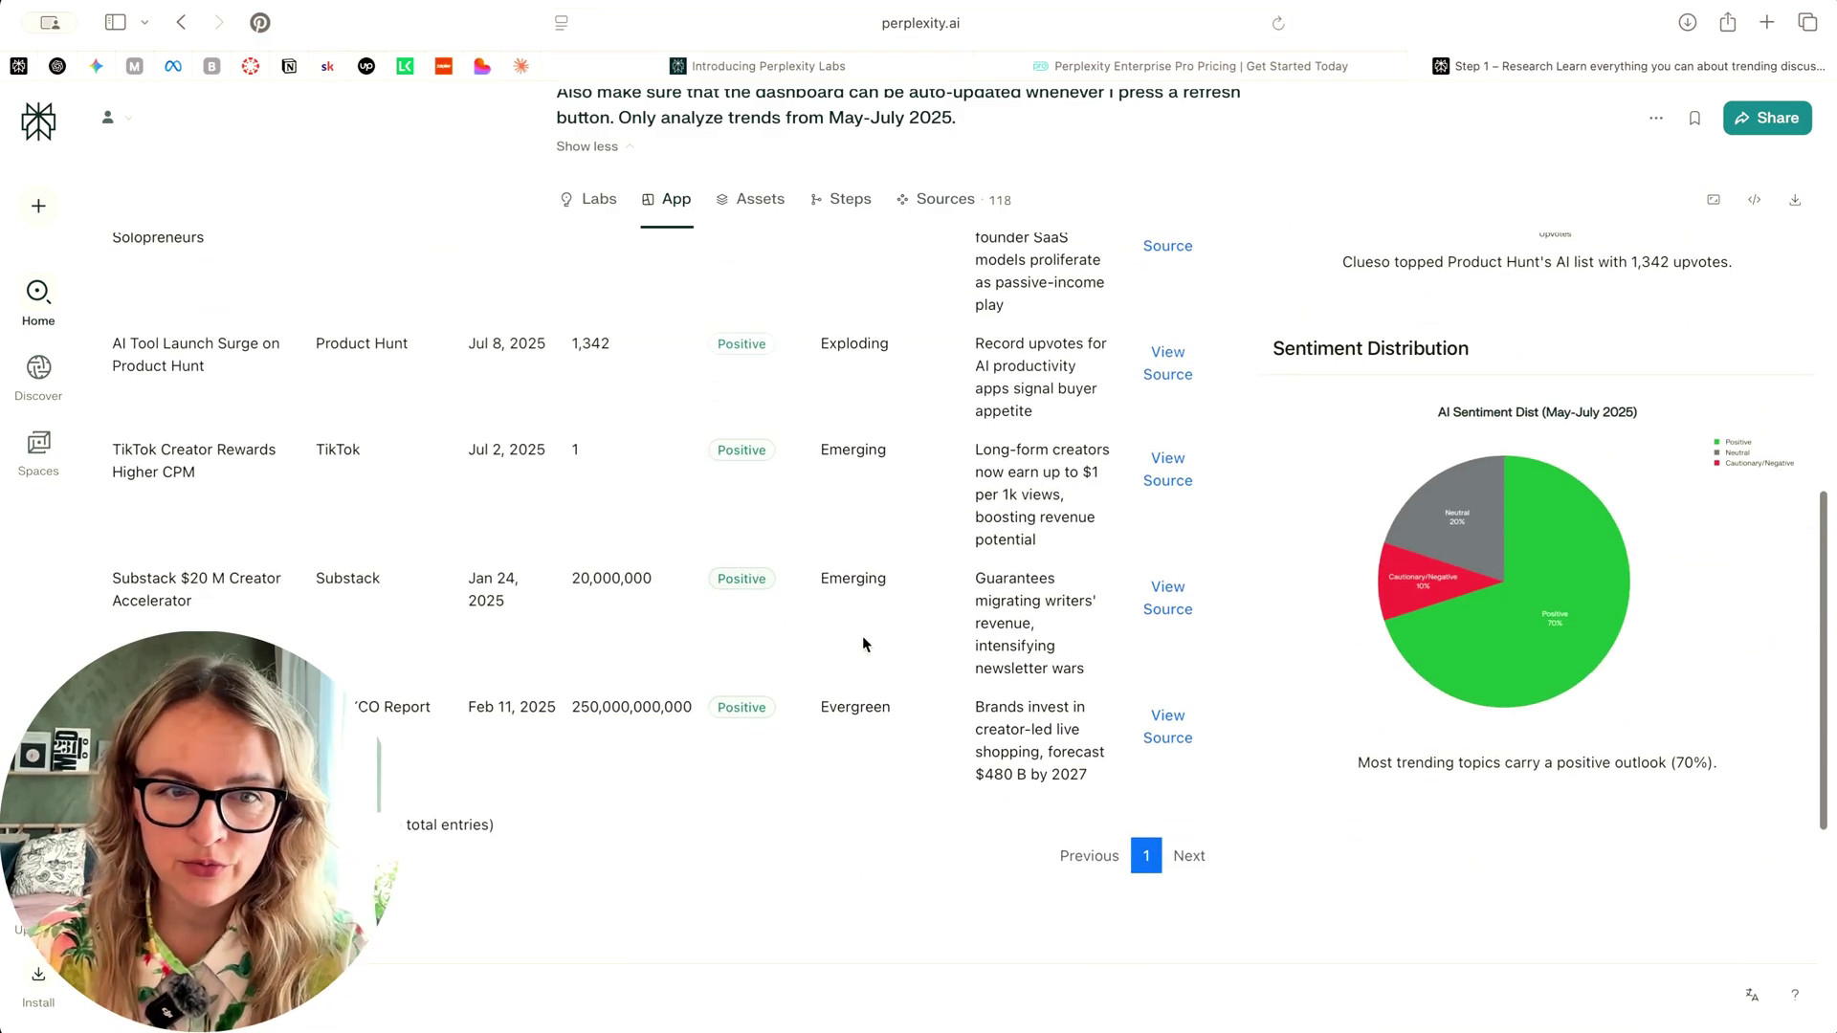
scroll(866, 639, up, 3)
scroll(1638, 840, down, 10)
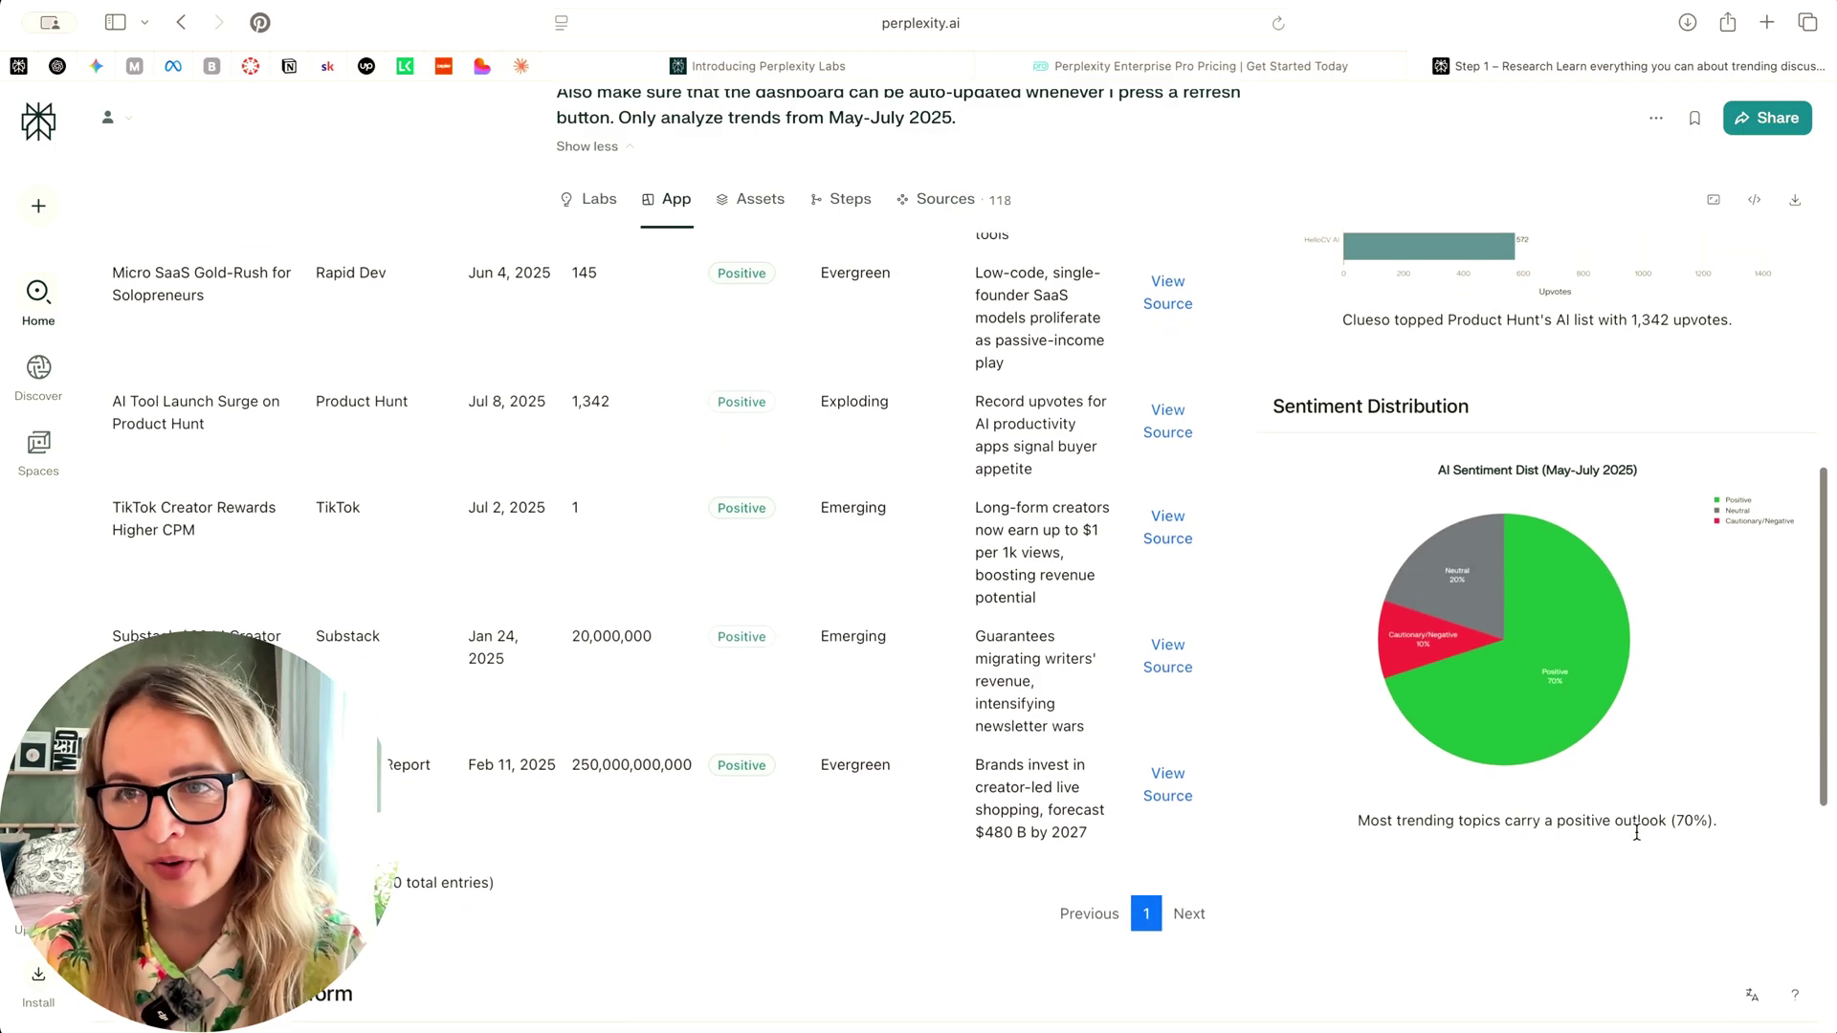
scroll(1677, 843, up, 1)
scroll(1685, 343, up, 10)
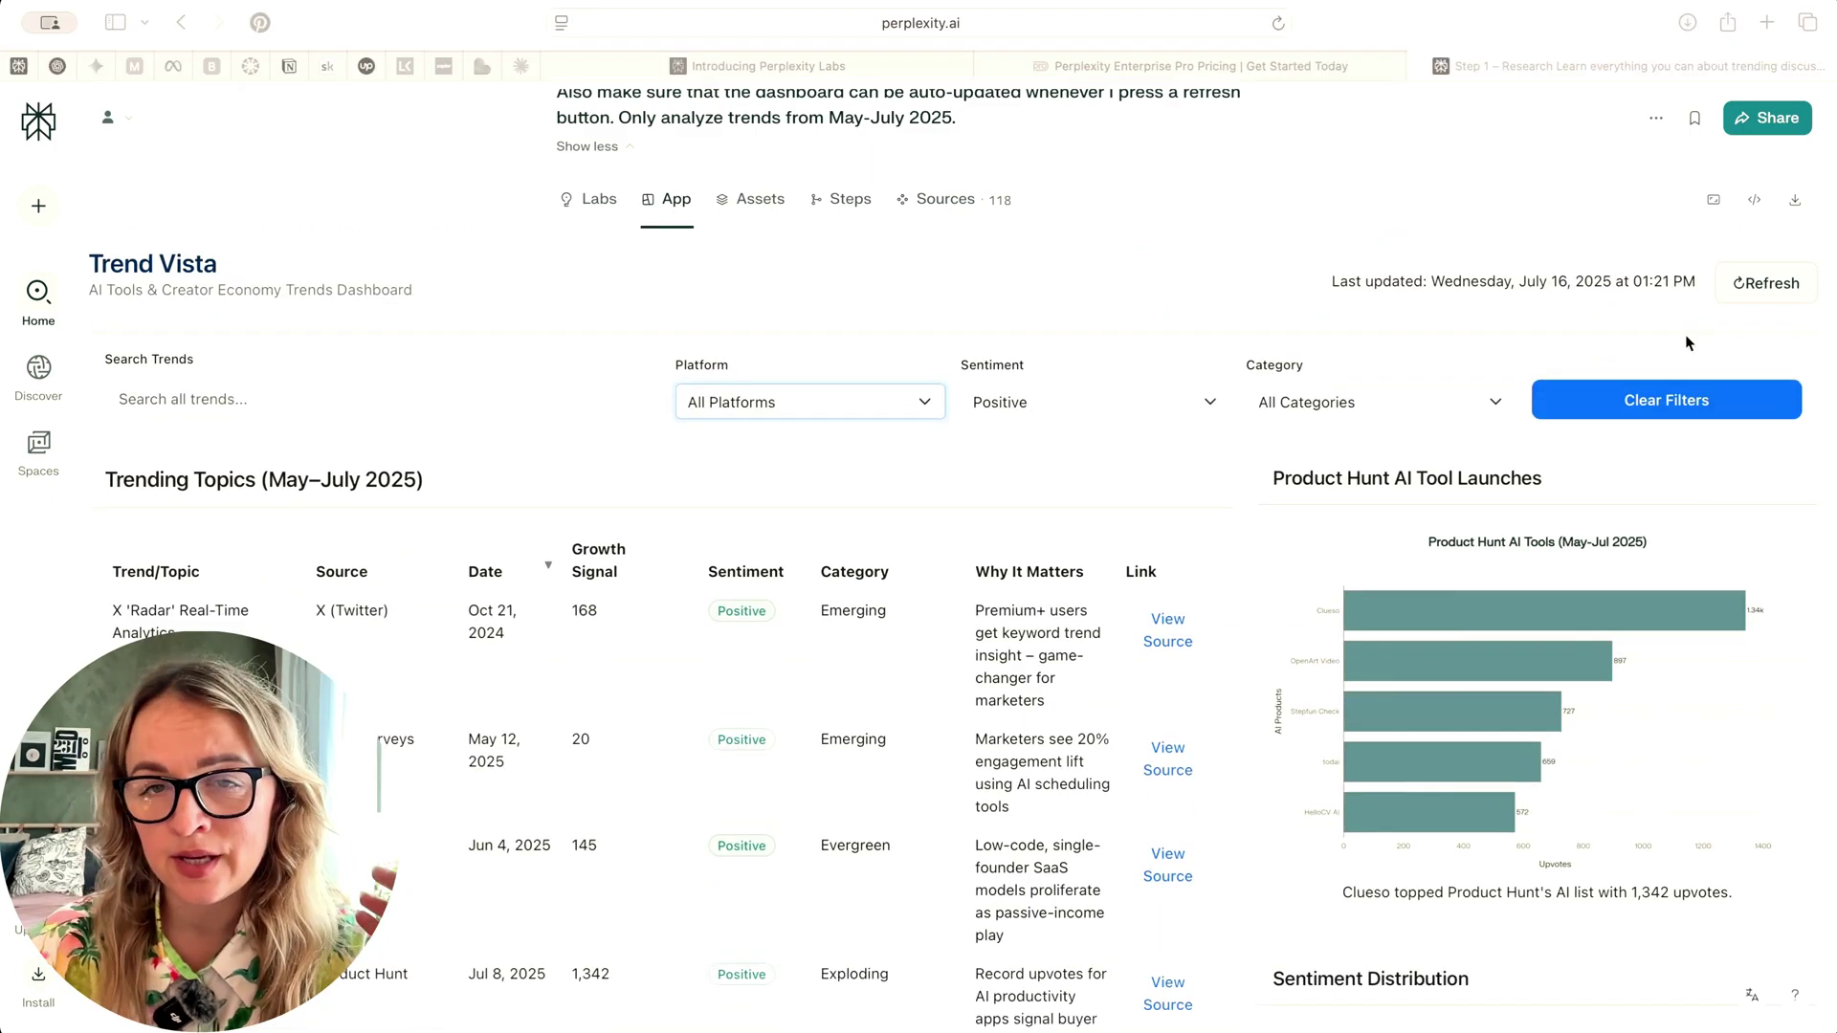
Refresh the dashboard's trend data and select the follow-up request about refreshing and more trends.
click(1761, 287)
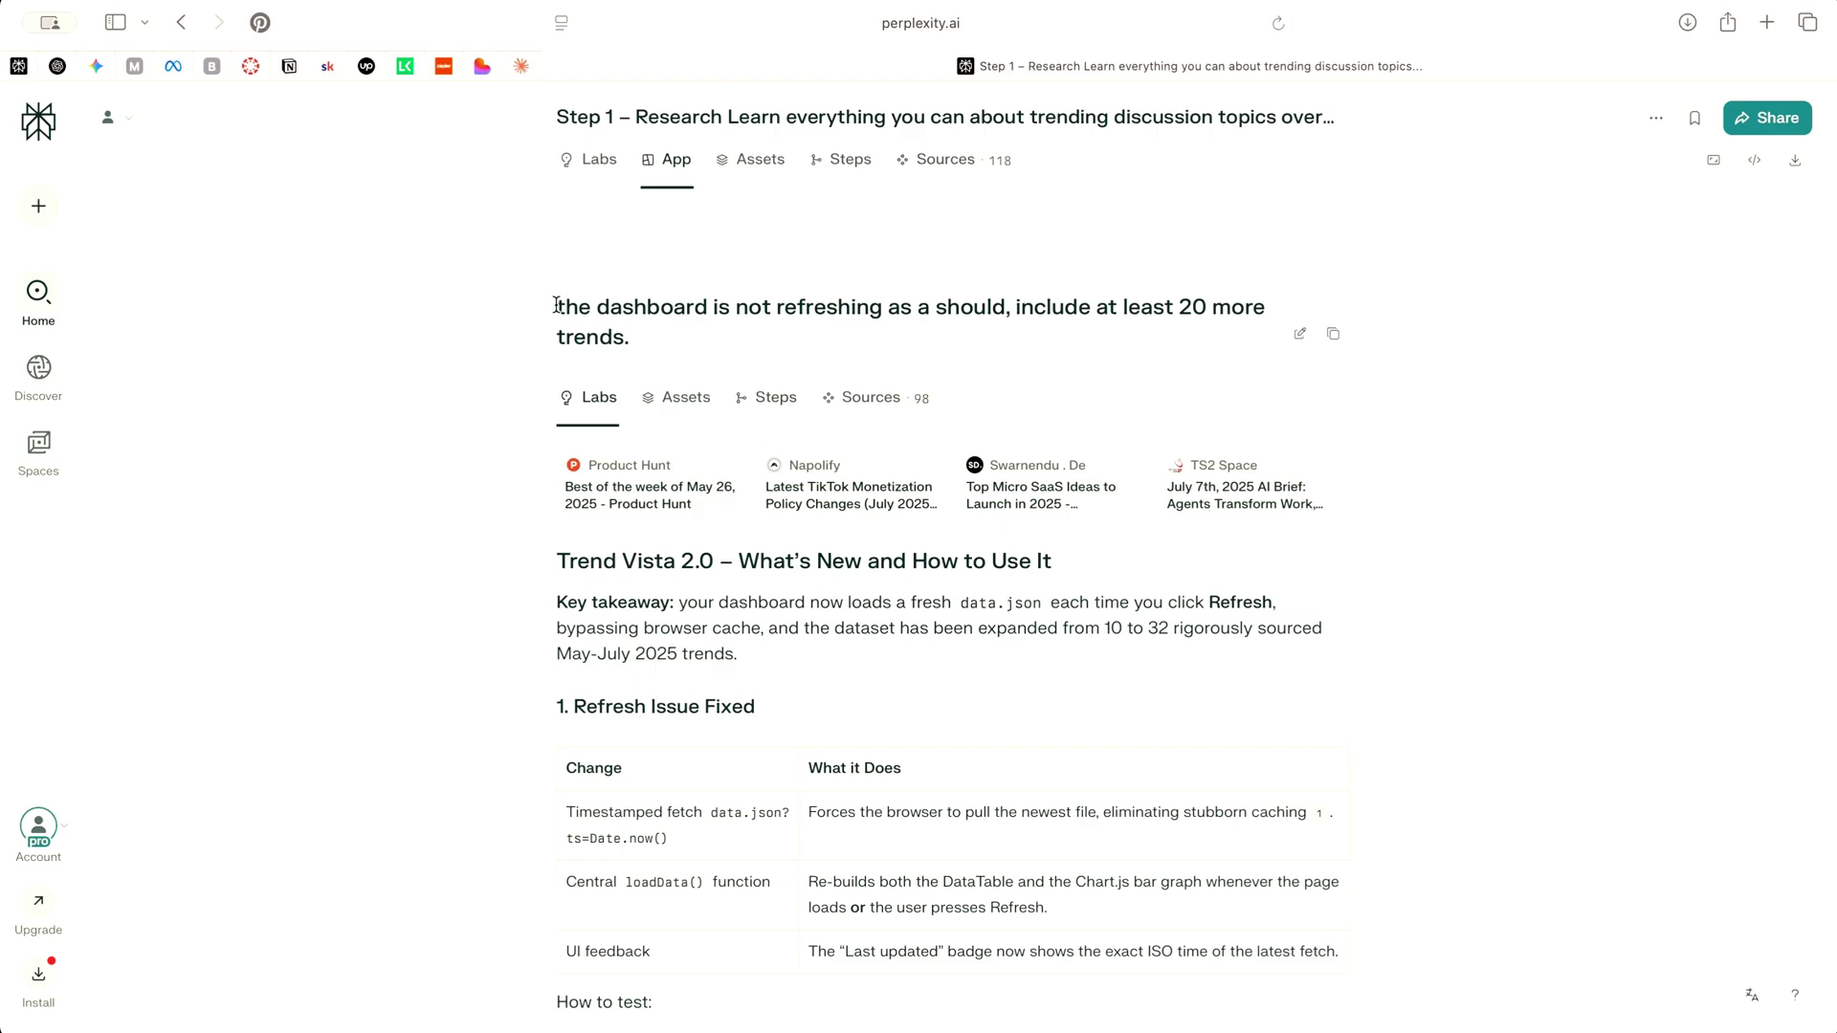
drag(557, 306, 842, 343)
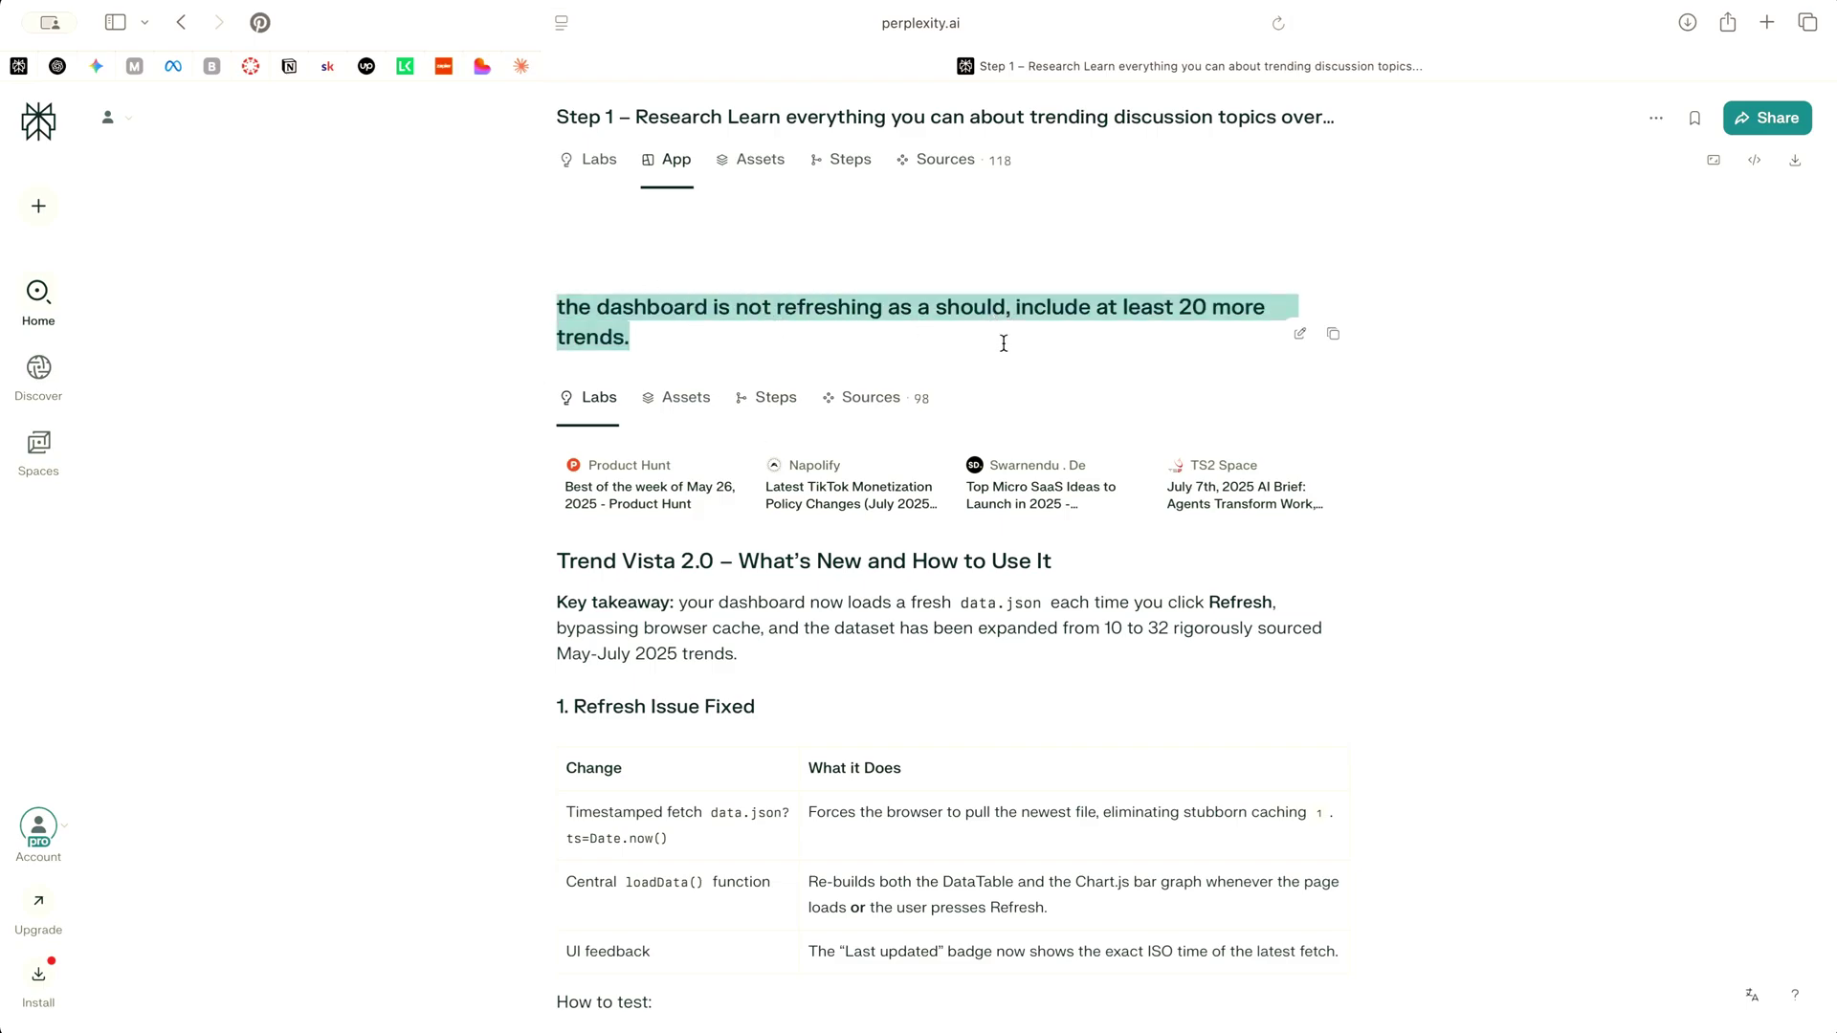
scroll(856, 464, down, 10)
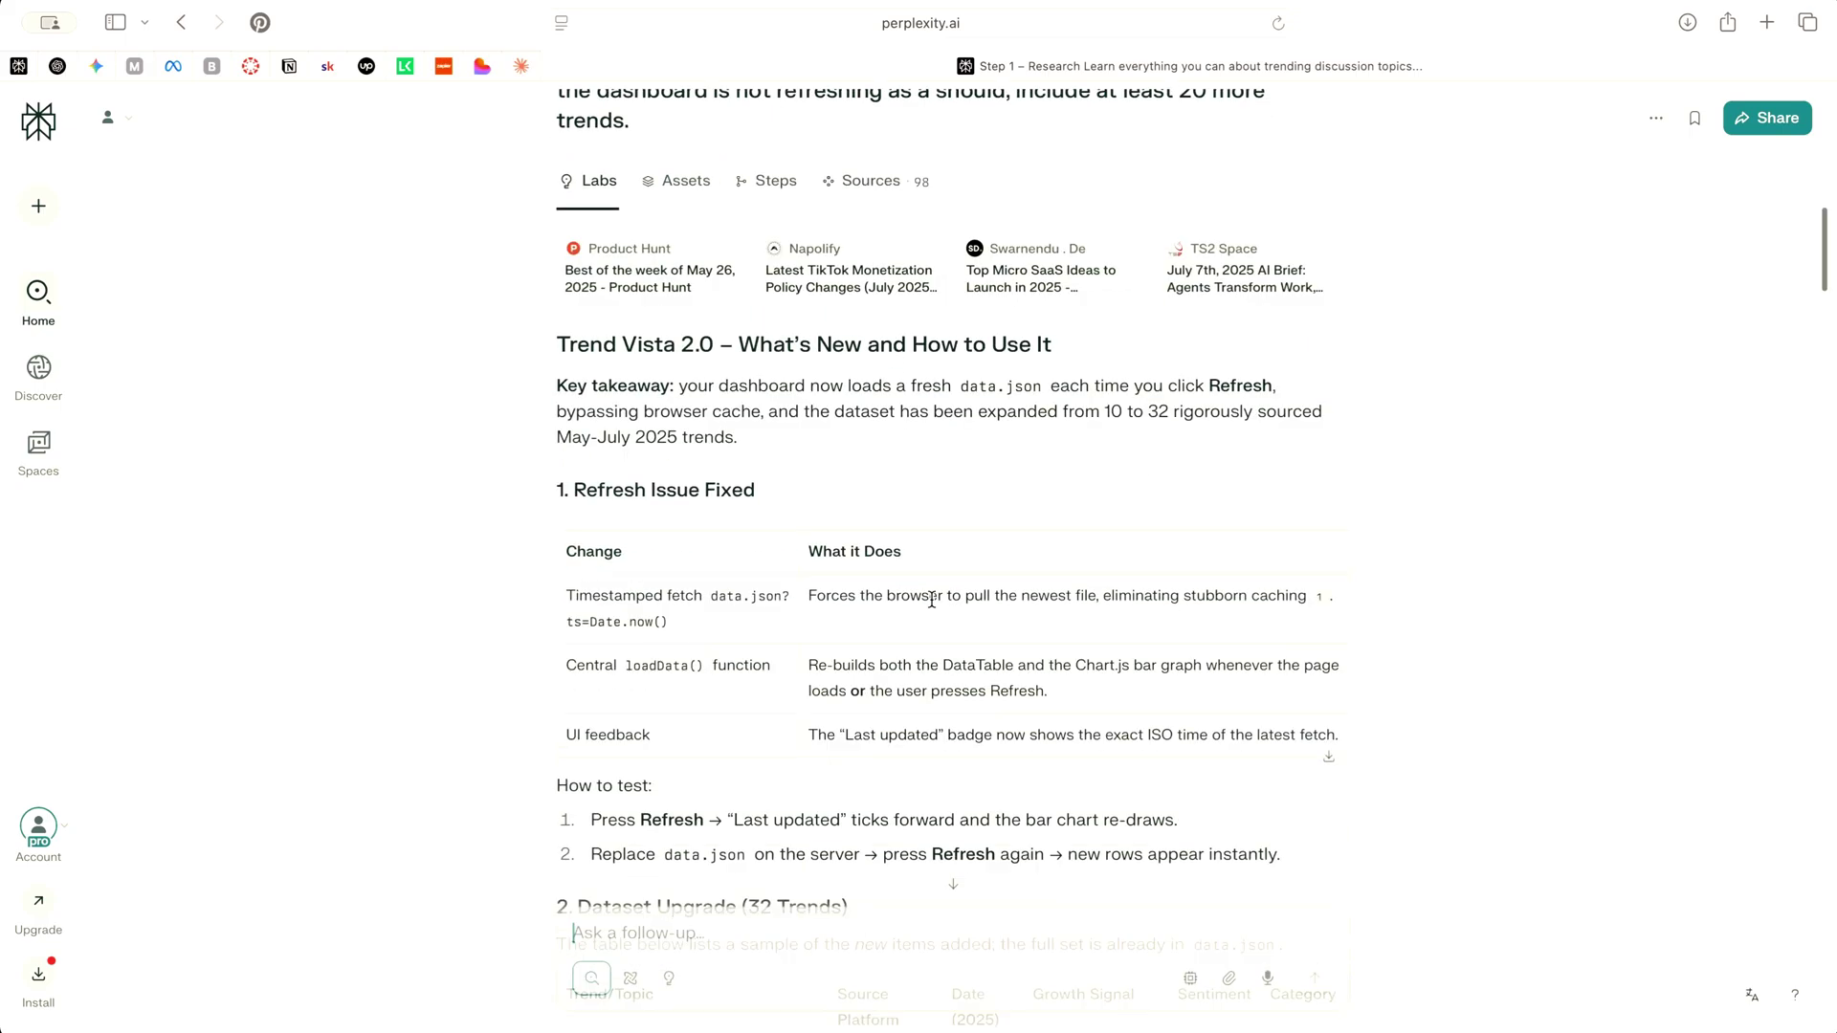
Scroll to the 'can you update the app' answer outlining a real-time refresh roadmap.
scroll(1029, 600, down, 15)
scroll(1009, 594, up, 7)
scroll(926, 494, up, 2)
scroll(938, 479, down, 5)
scroll(1004, 511, down, 5)
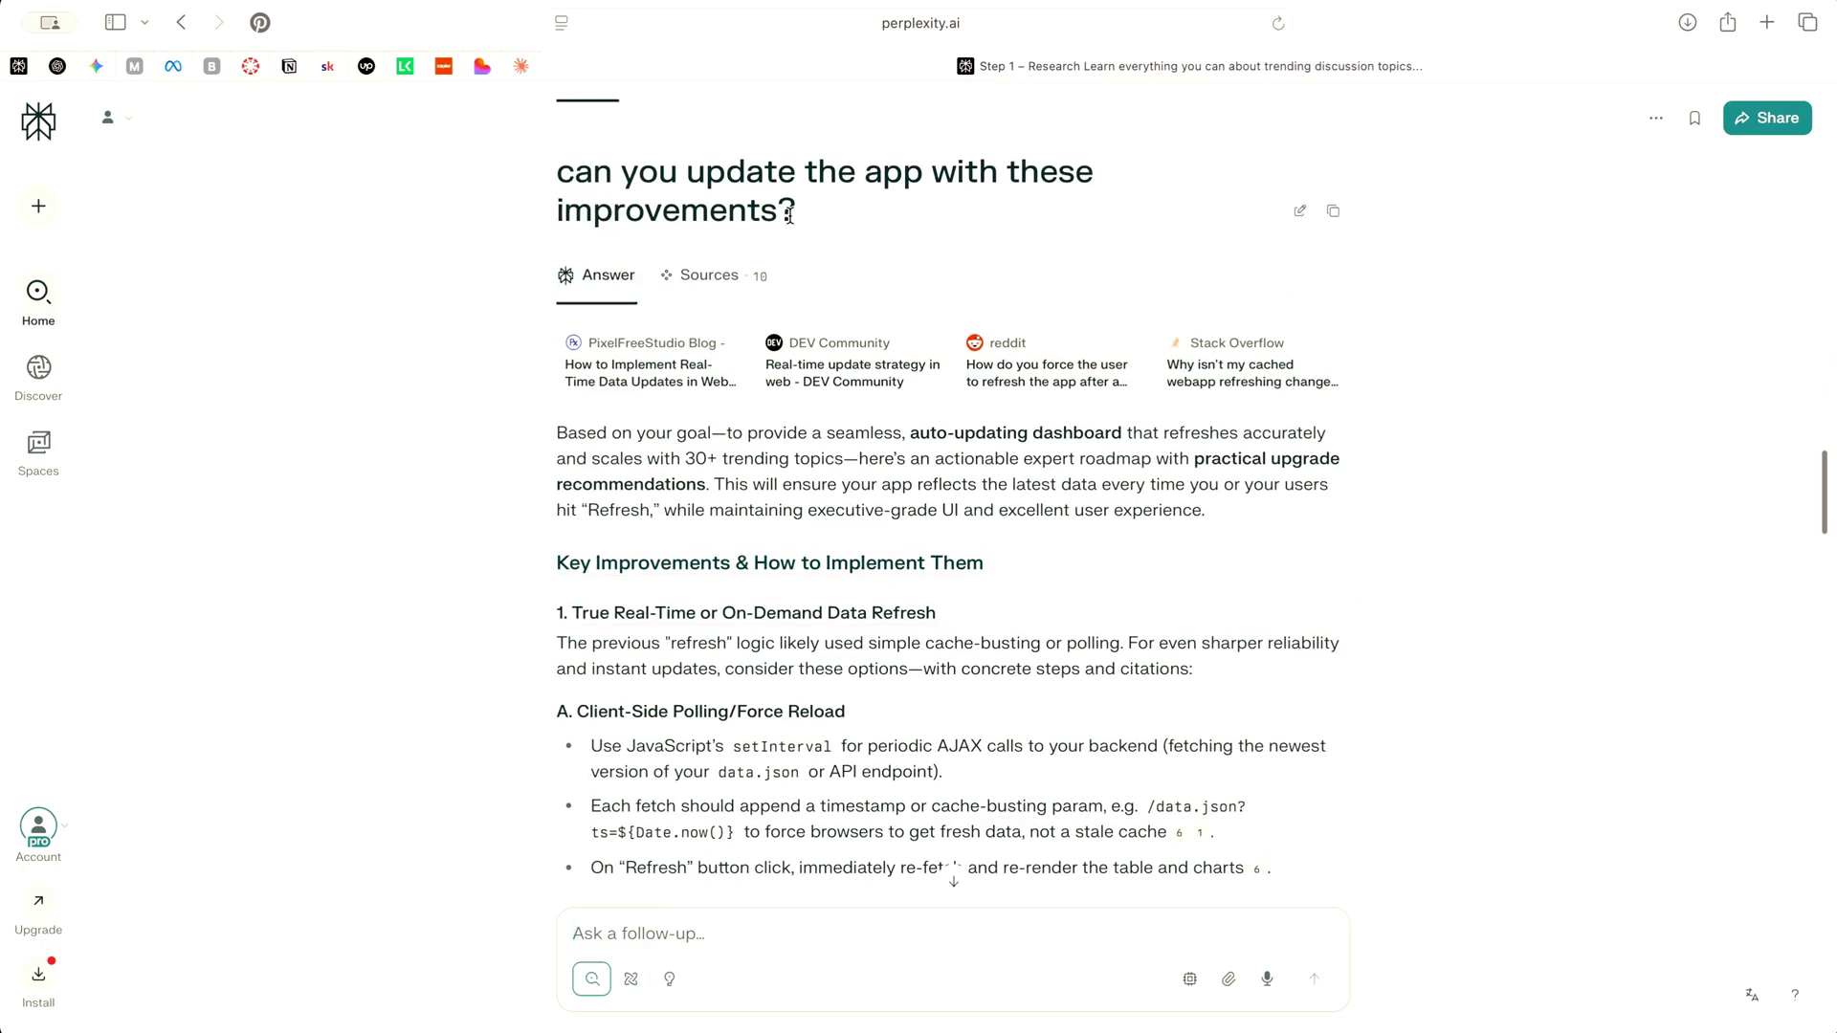
Scroll the Trend Vista 3.0 release notes down to '3. Using the New Features'.
scroll(930, 373, down, 10)
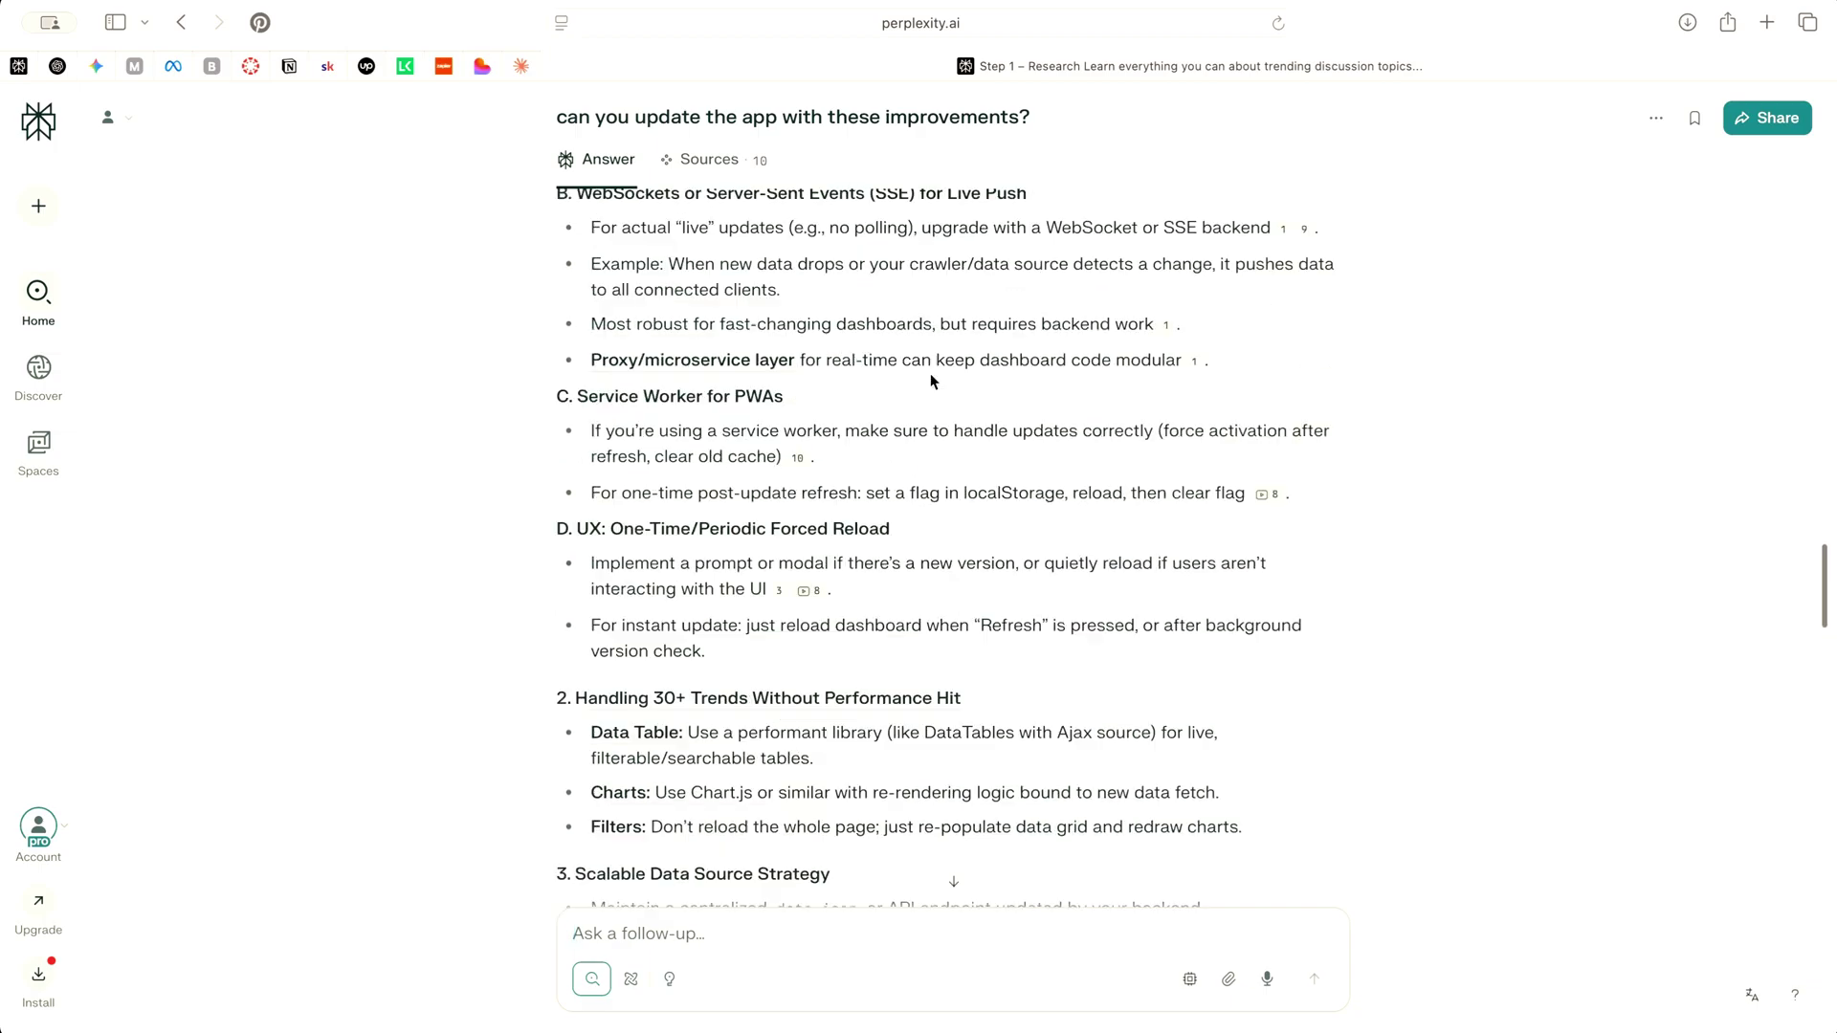
scroll(931, 373, up, 5)
scroll(930, 373, down, 5)
scroll(930, 378, down, 15)
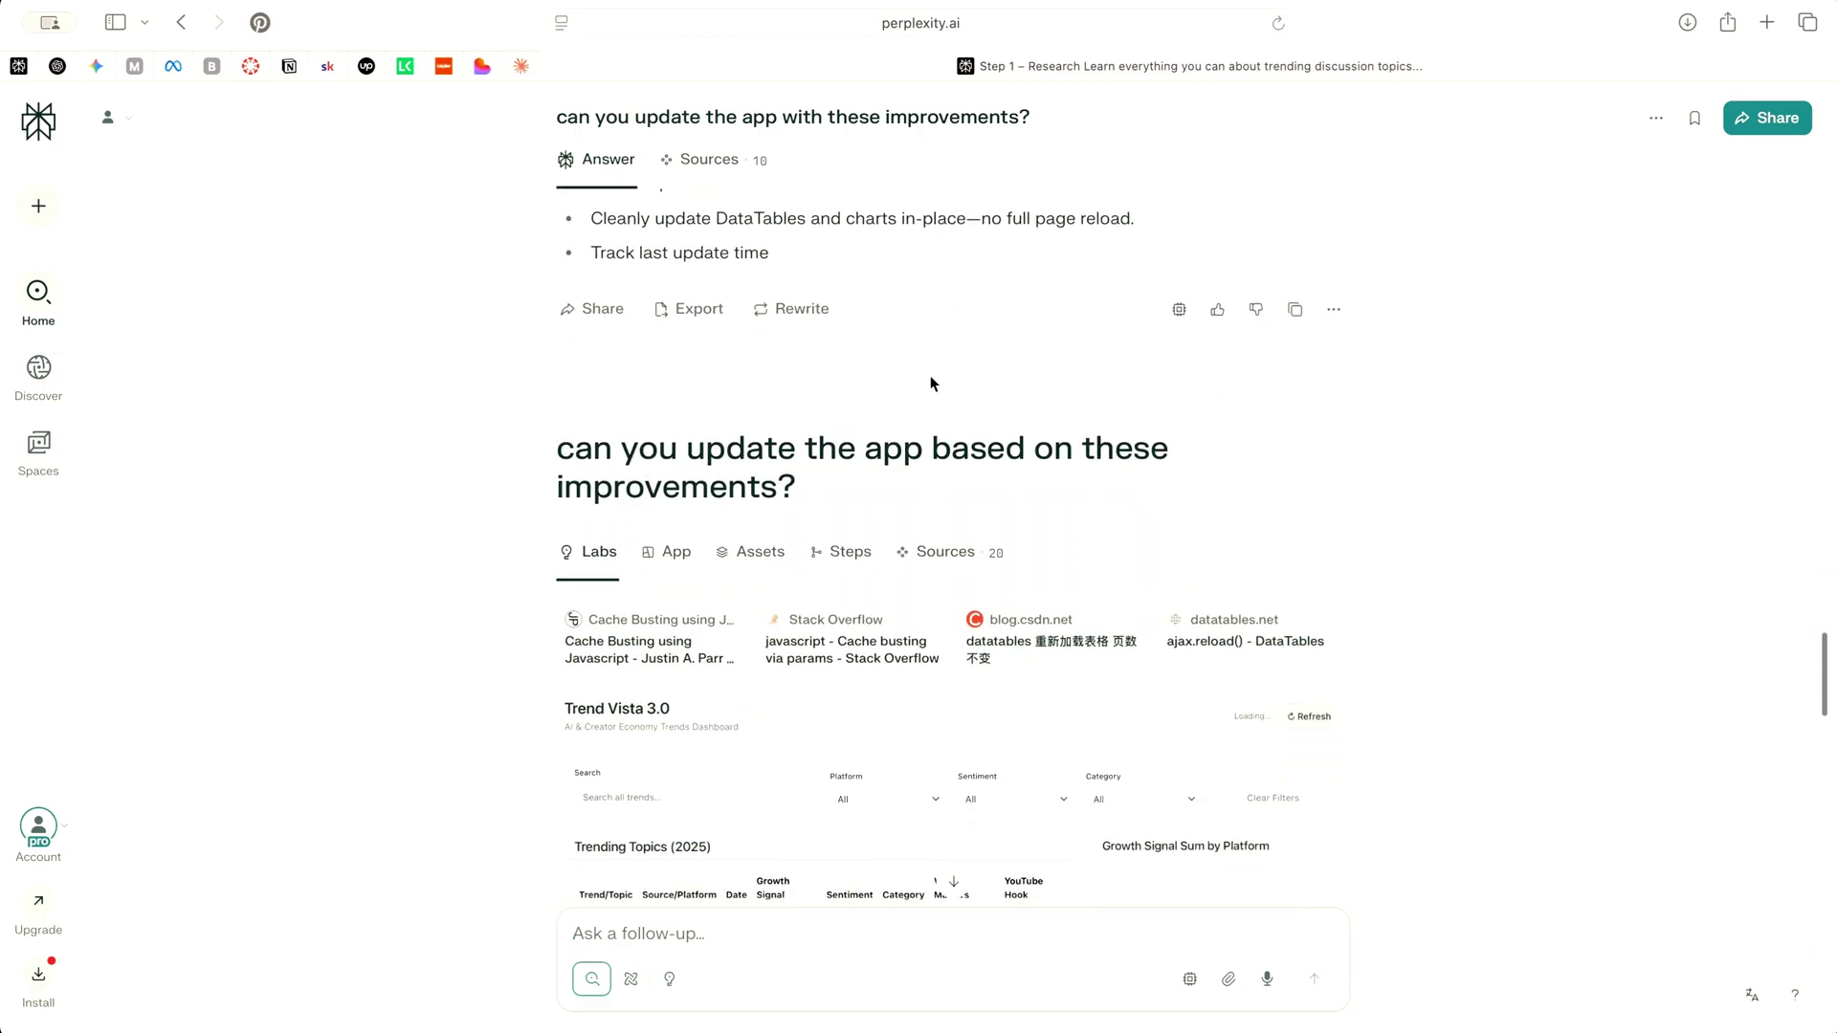
scroll(976, 459, down, 15)
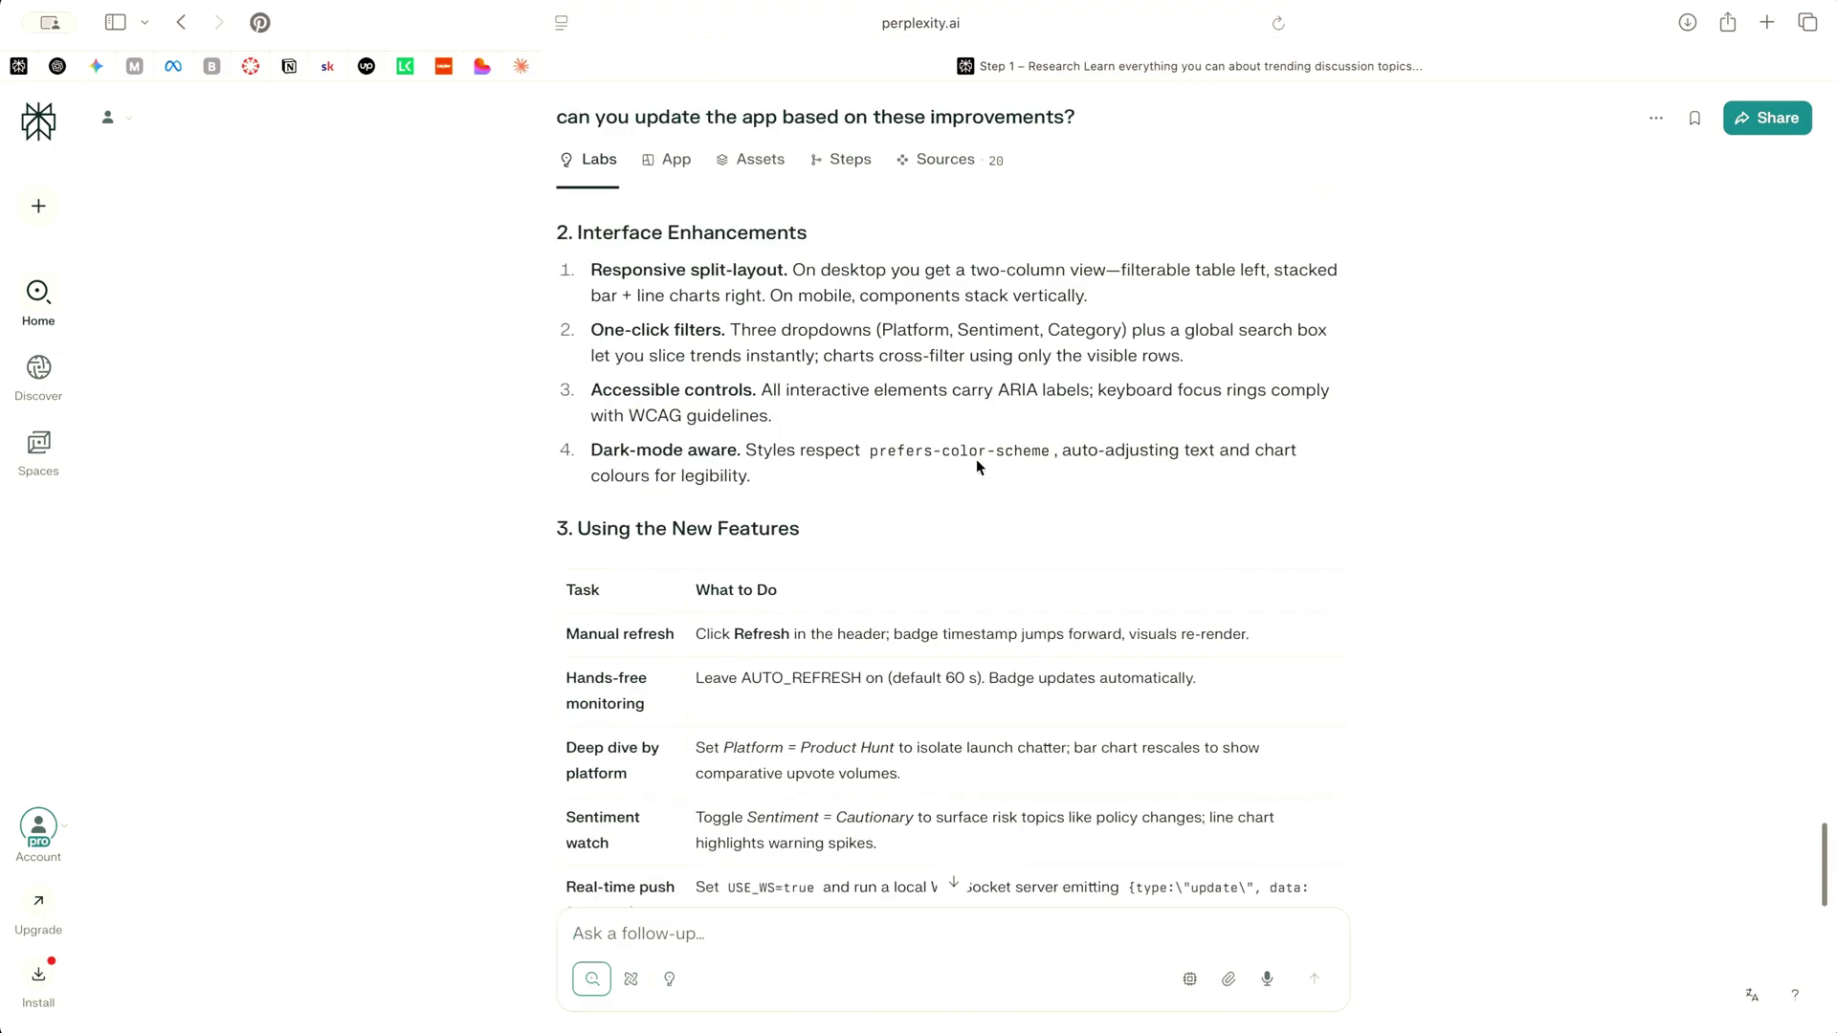
scroll(1107, 538, up, 20)
scroll(1107, 538, up, 20)
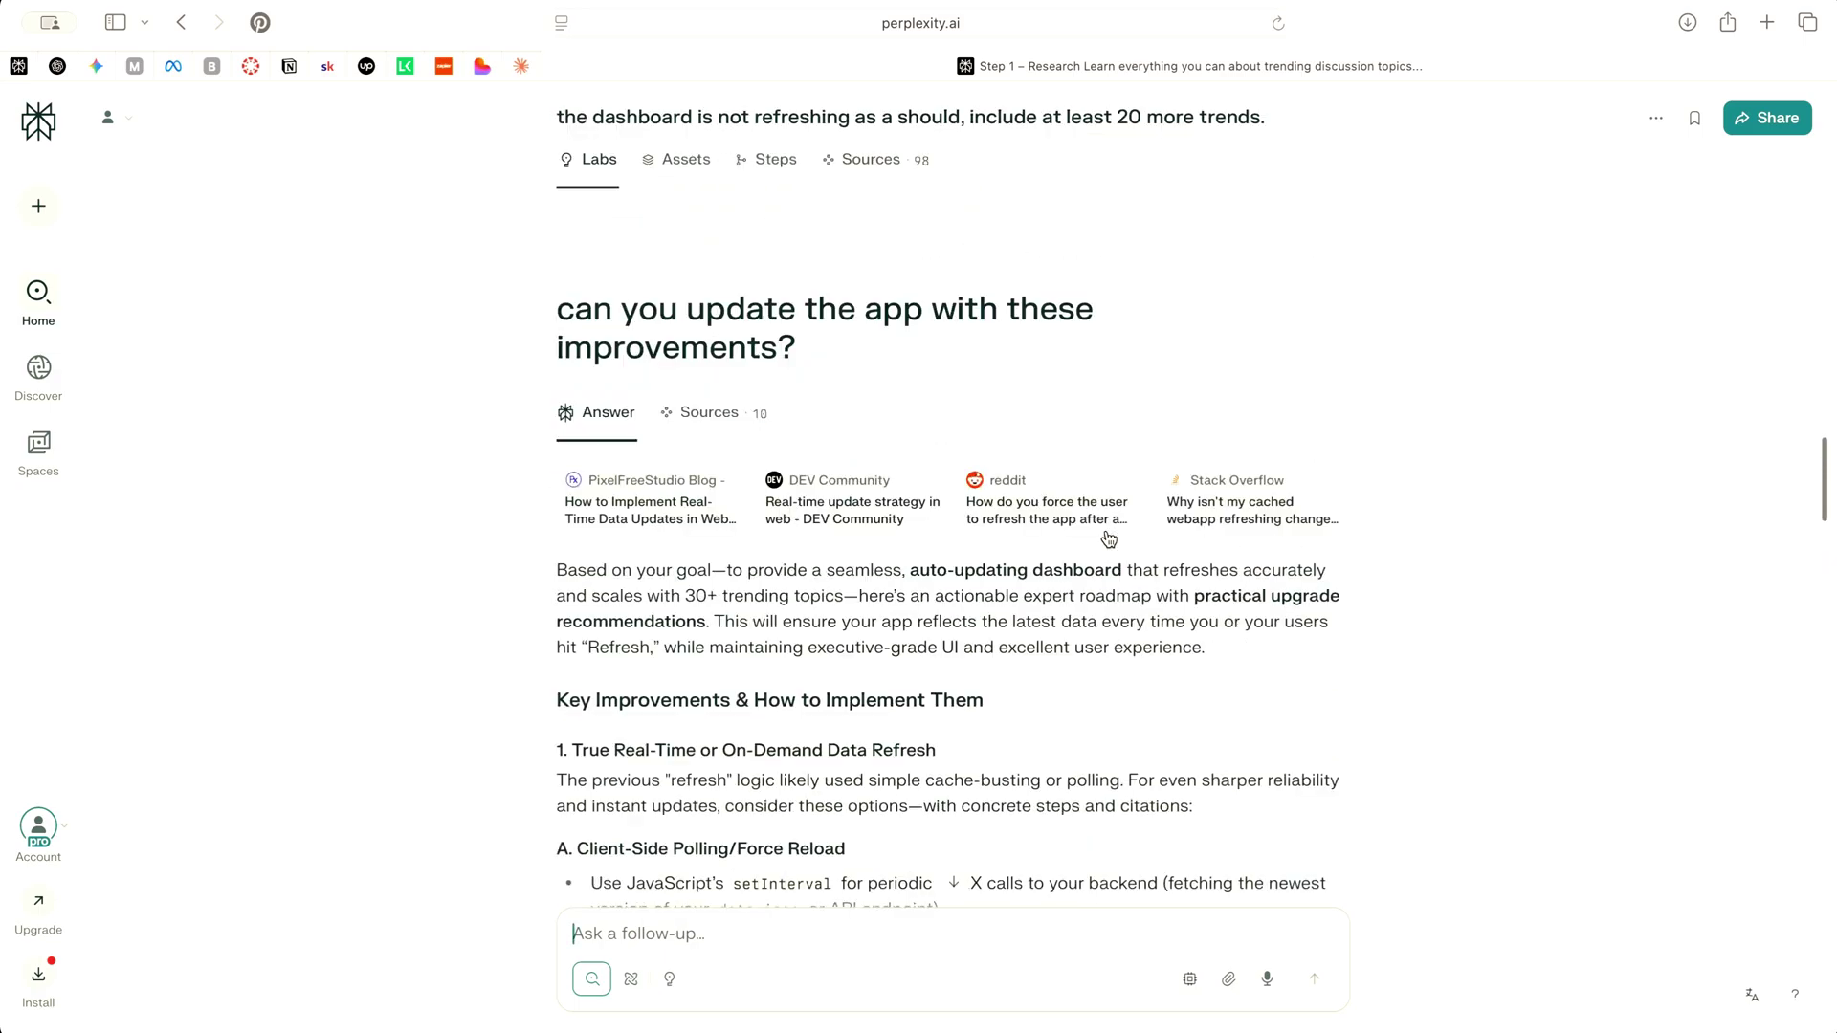
scroll(1107, 538, up, 5)
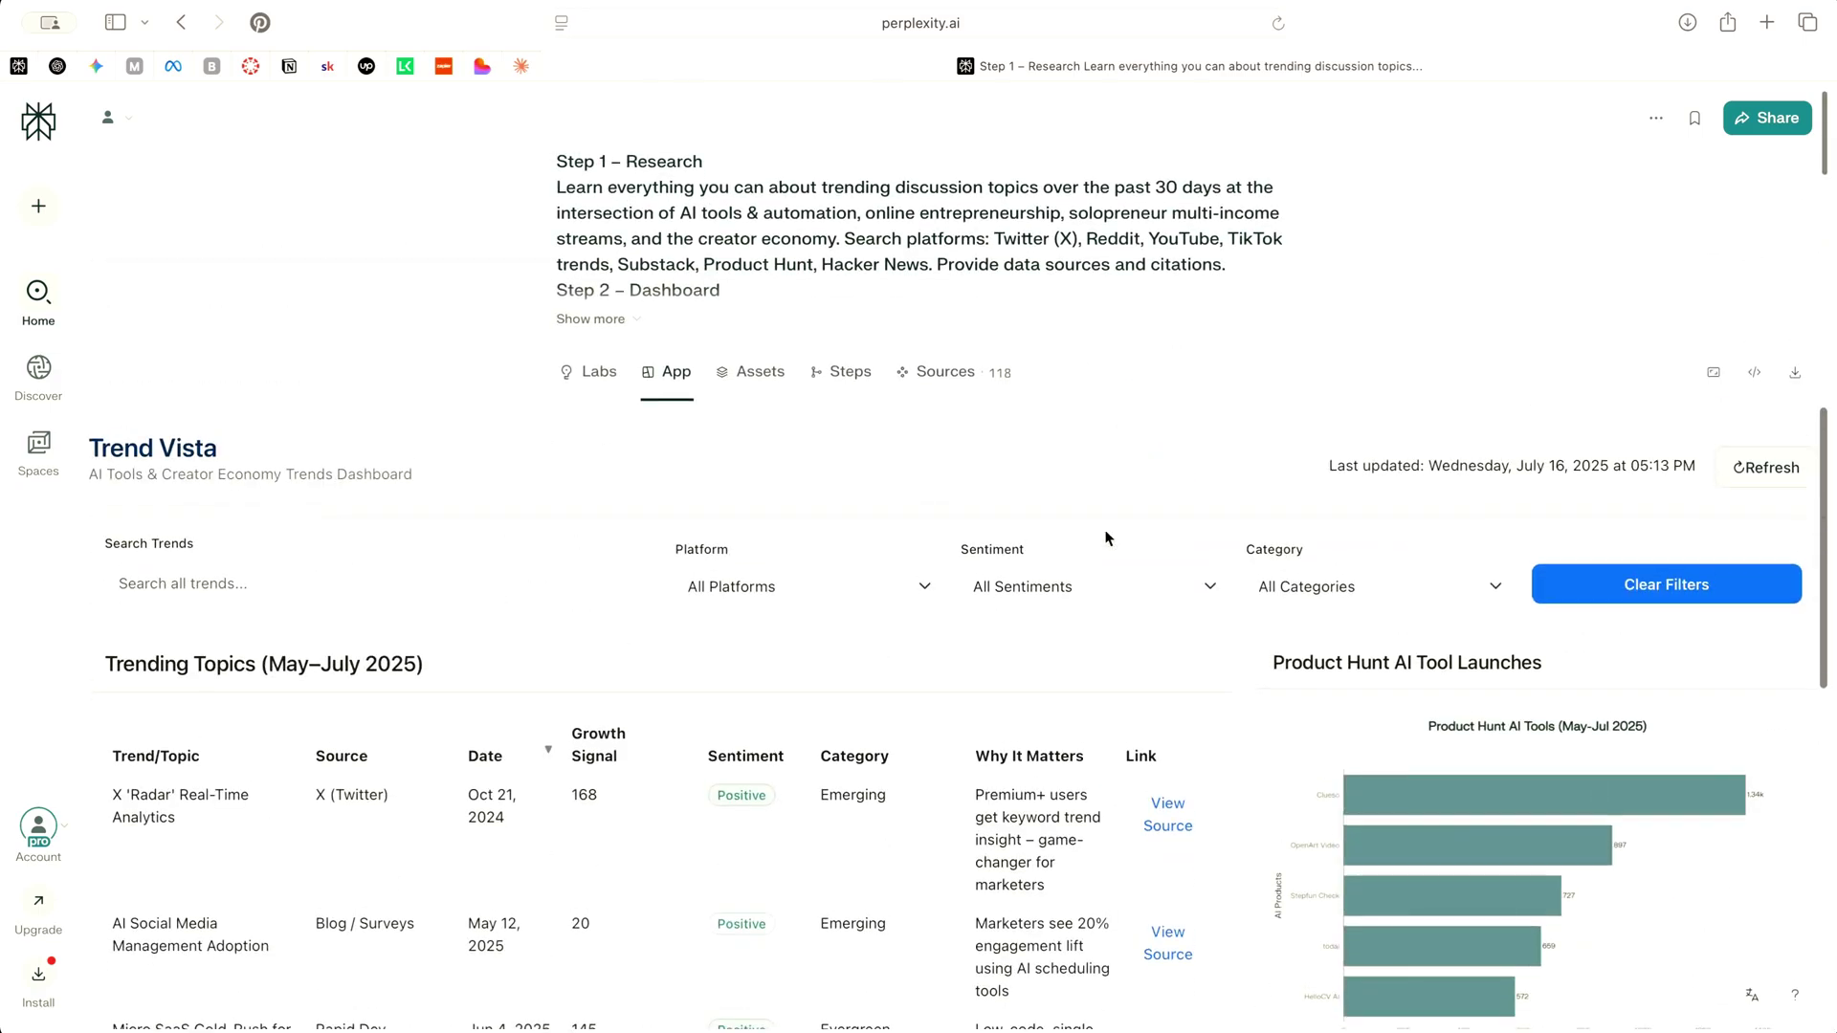
scroll(950, 595, down, 10)
scroll(950, 596, down, 20)
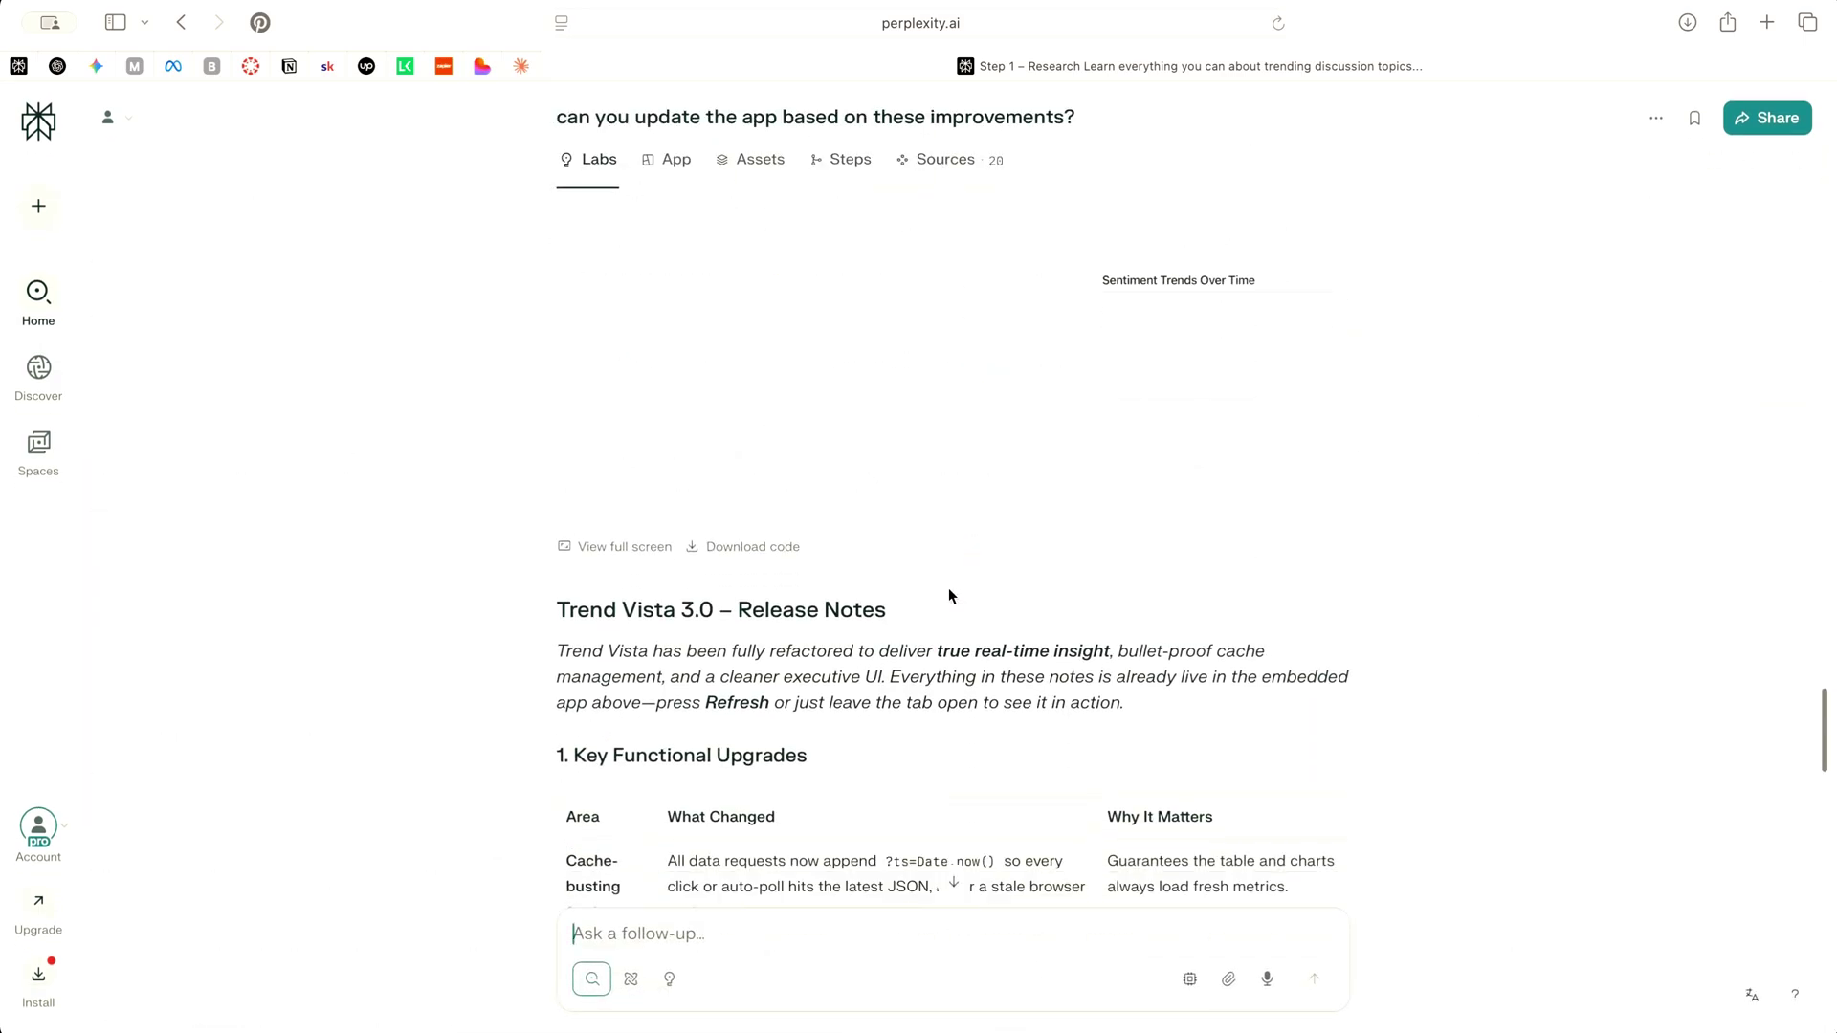
scroll(949, 588, up, 15)
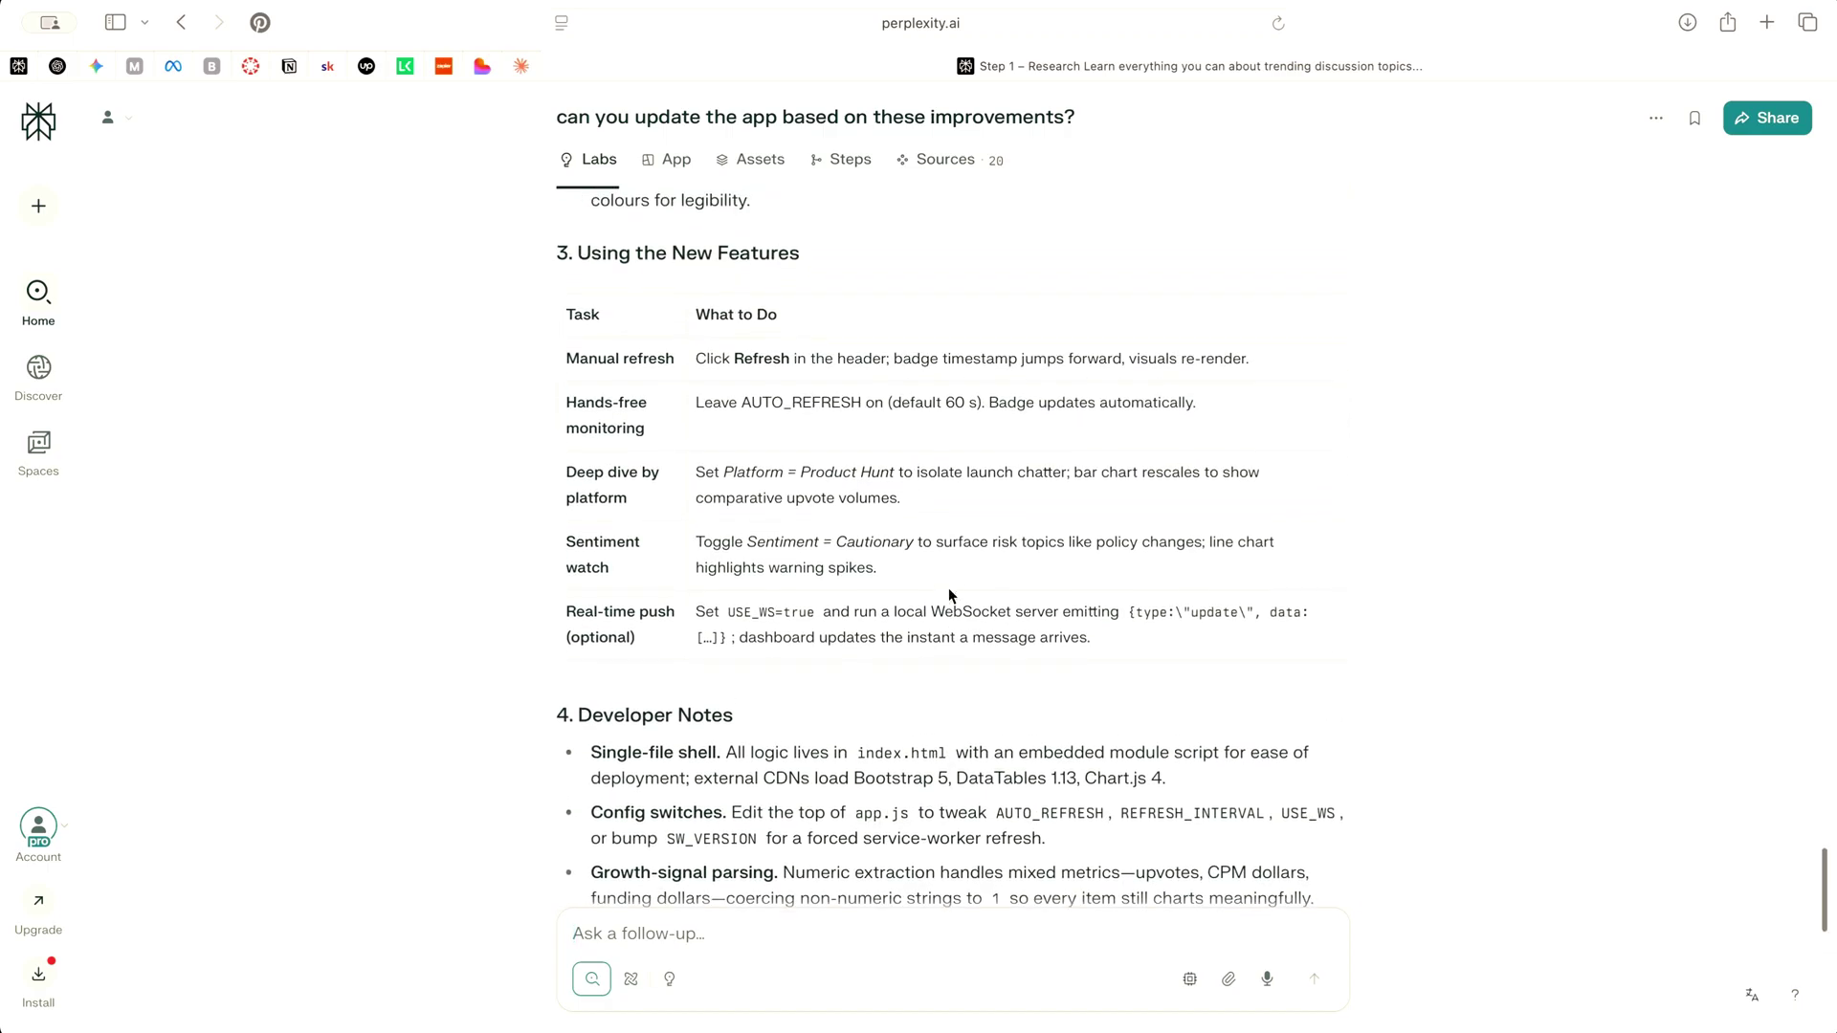